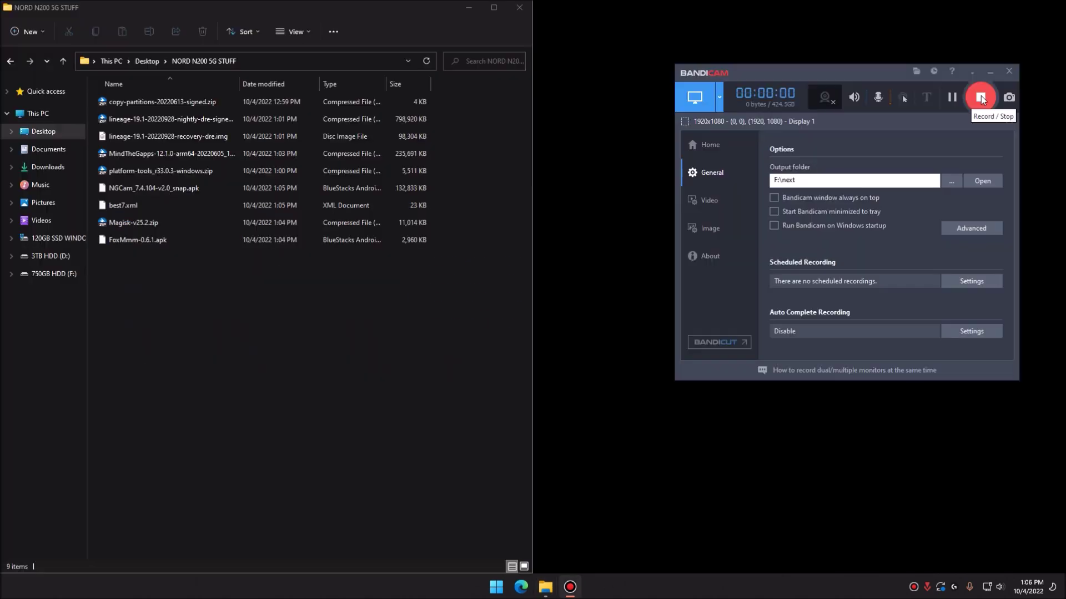
{"action": "left_click_drag", "start_coordinate": [858, 65], "coordinate": [767, 51]}
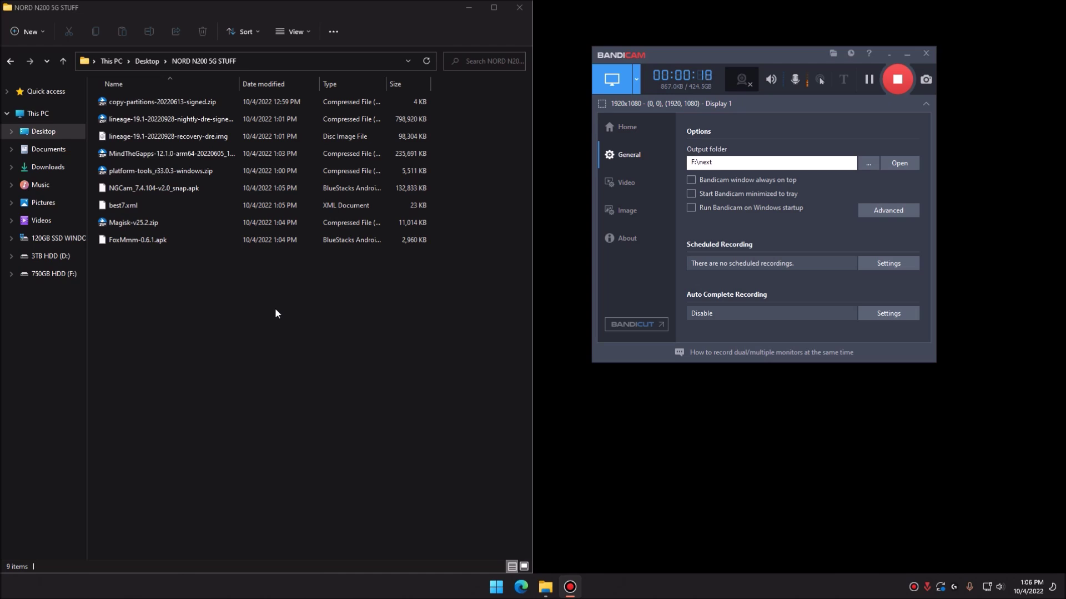
{"action": "left_click", "coordinate": [277, 315]}
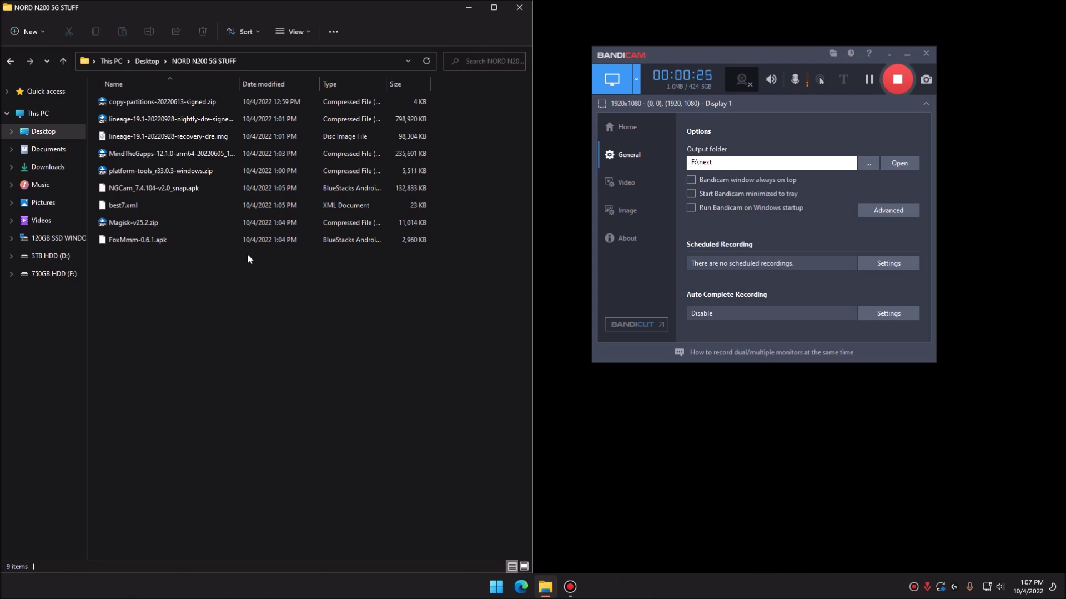
Extract platform-tools_r33.0.3-windows.zip with Bandizip into a folder of the same name
{"action": "left_click", "coordinate": [202, 172]}
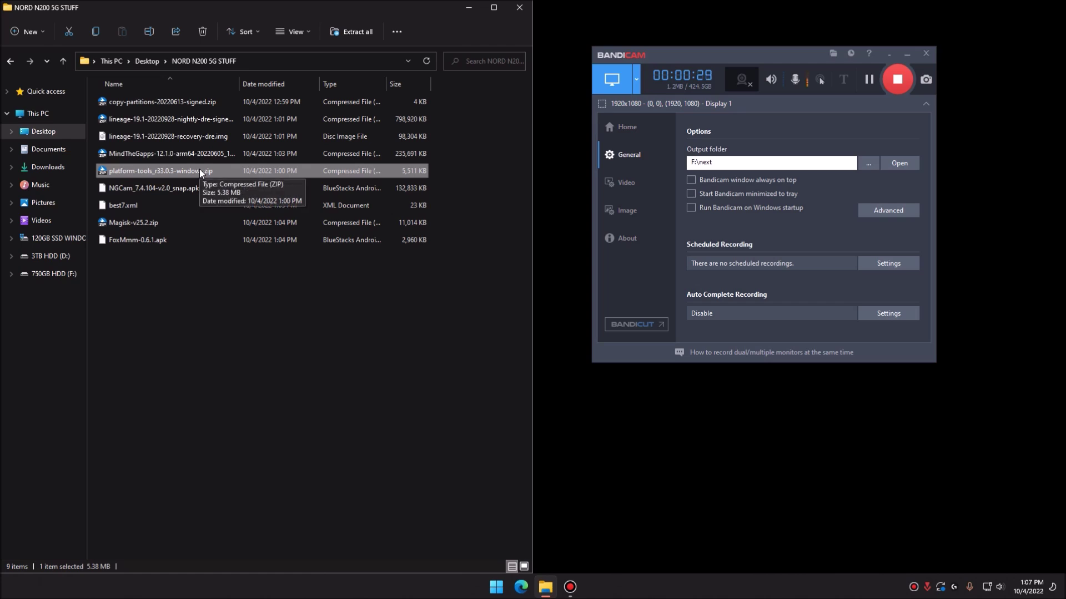
{"action": "right_click", "coordinate": [199, 168]}
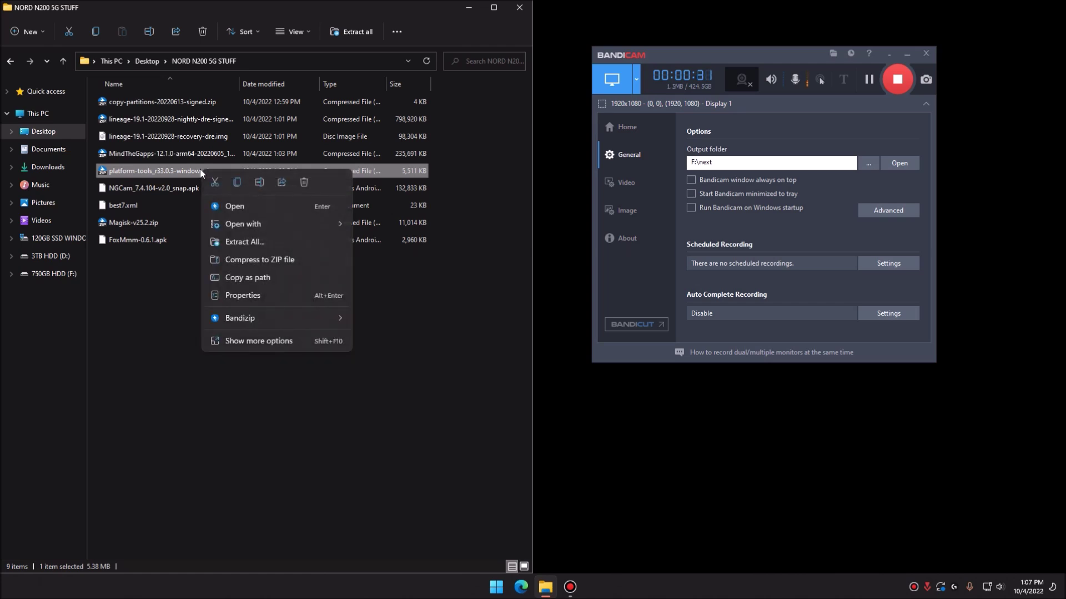
{"action": "mouse_move", "coordinate": [274, 317]}
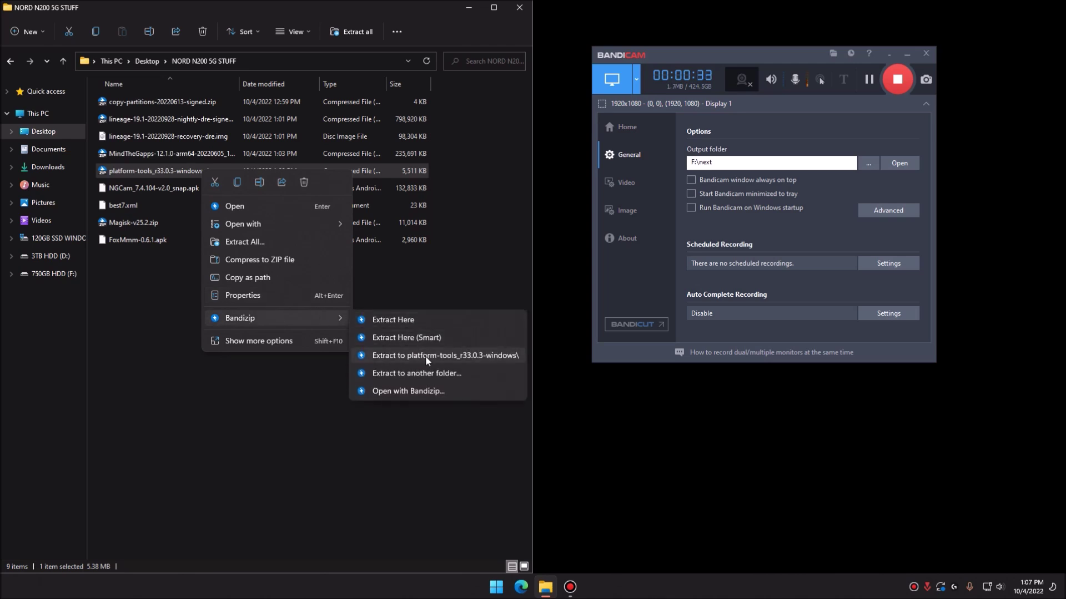
{"action": "left_click", "coordinate": [425, 356]}
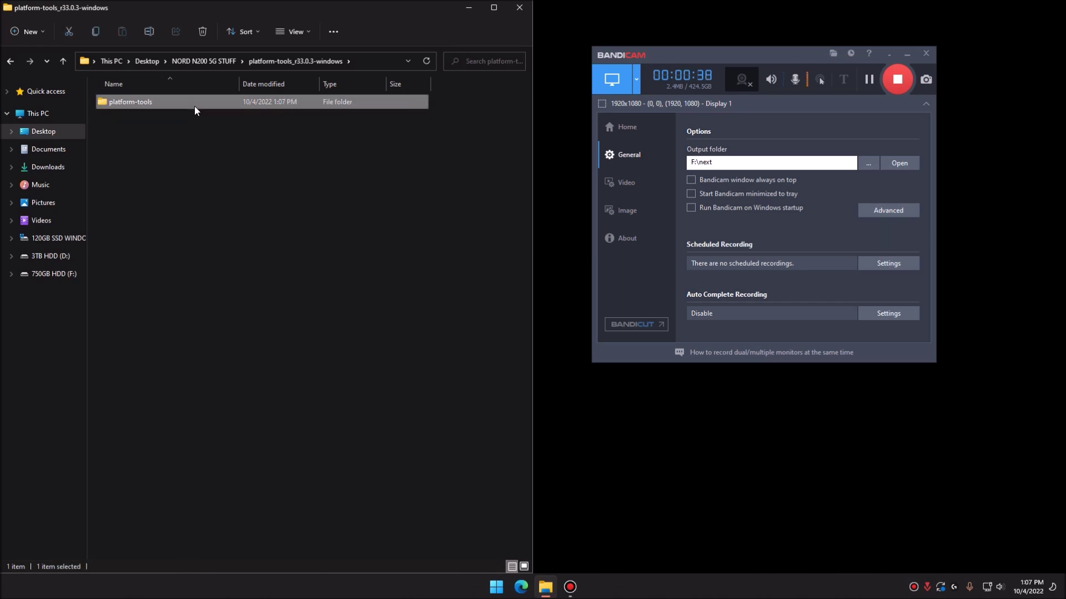
Open a command prompt in the extracted platform-tools folder and place its window beside the folder window
{"action": "double_click", "coordinate": [194, 104]}
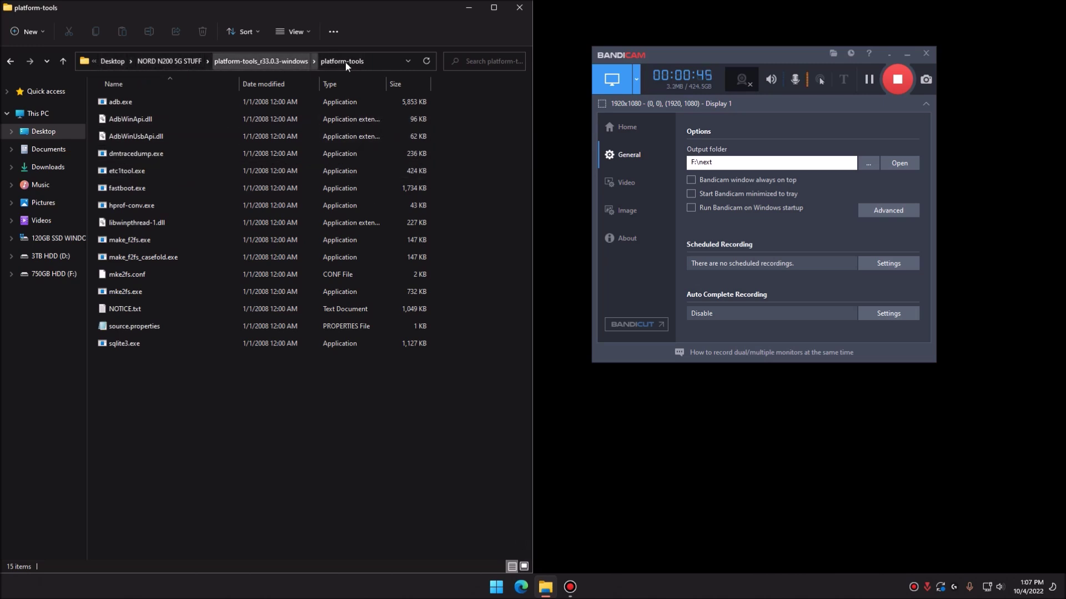
{"action": "left_click", "coordinate": [375, 59]}
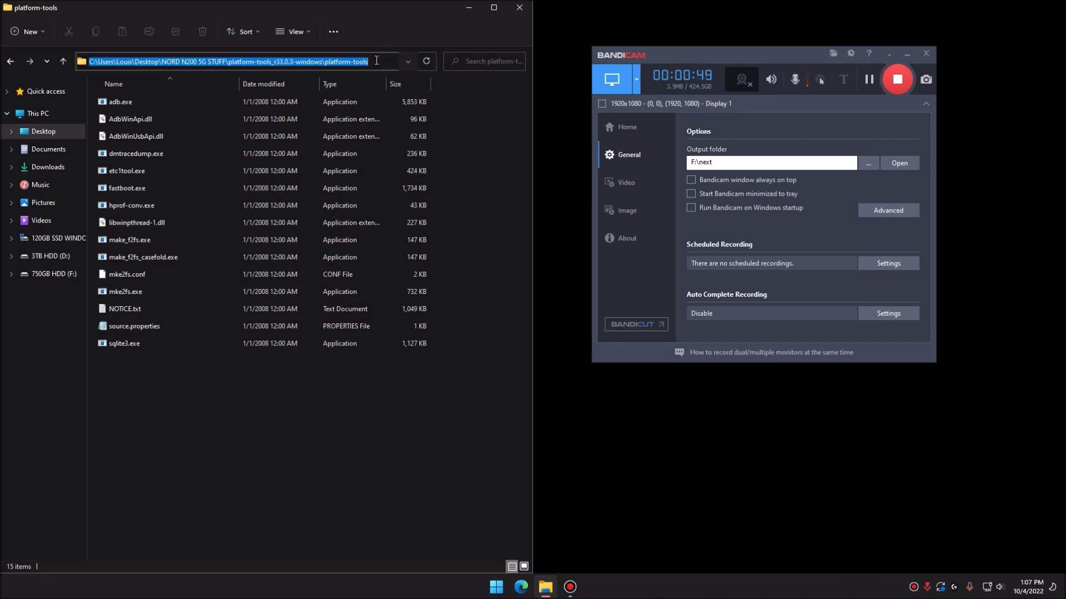
{"action": "type", "text": "cmd"}
{"action": "key", "text": "Return"}
{"action": "left_click_drag", "start_coordinate": [385, 43], "coordinate": [867, 104]}
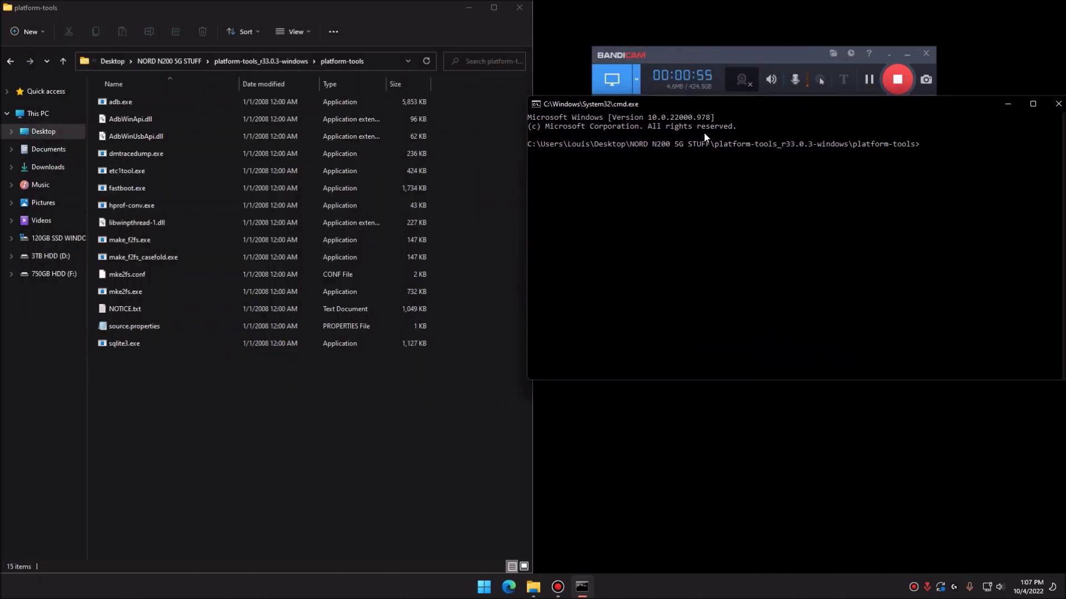
{"action": "left_click_drag", "start_coordinate": [537, 143], "coordinate": [921, 146]}
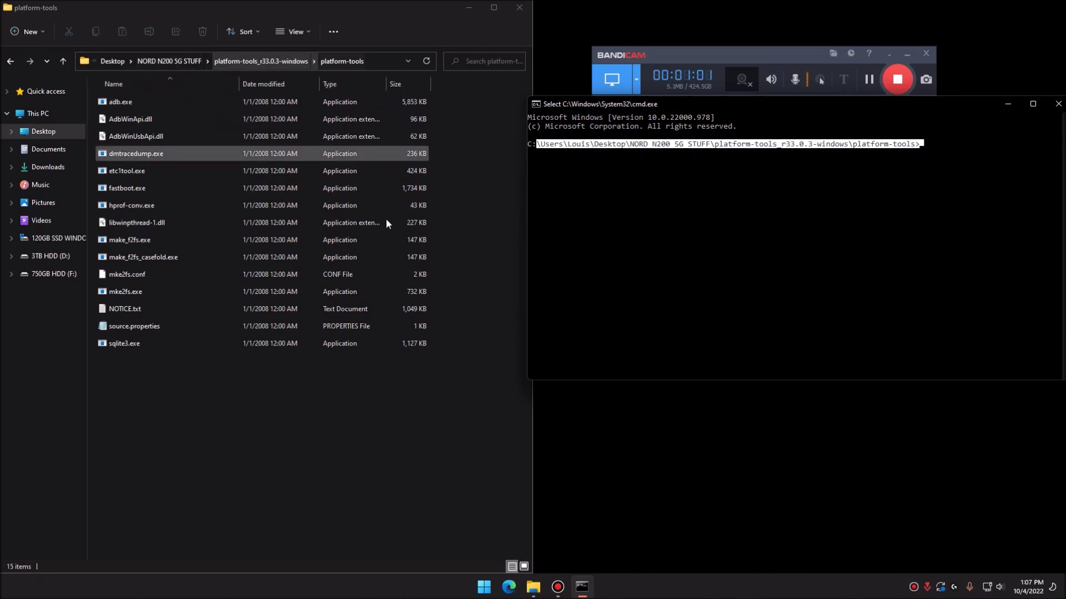
{"action": "left_click", "coordinate": [775, 59]}
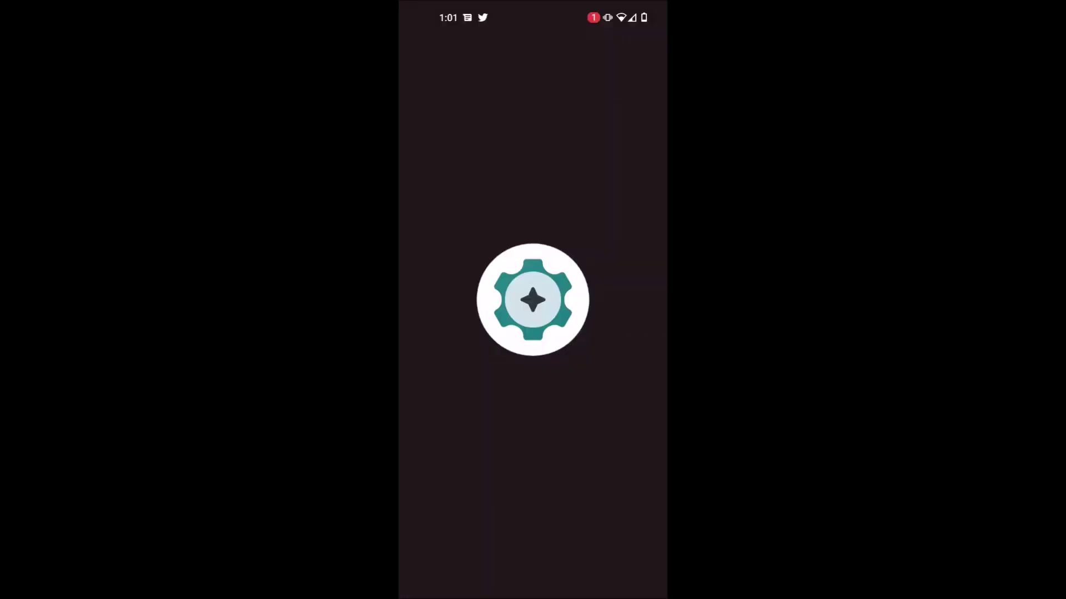
Open the Developer options under System in the phone's settings
{"action": "scroll", "coordinate": [533, 333], "scroll_direction": "down", "scroll_amount": 10}
{"action": "left_click", "coordinate": [472, 509]}
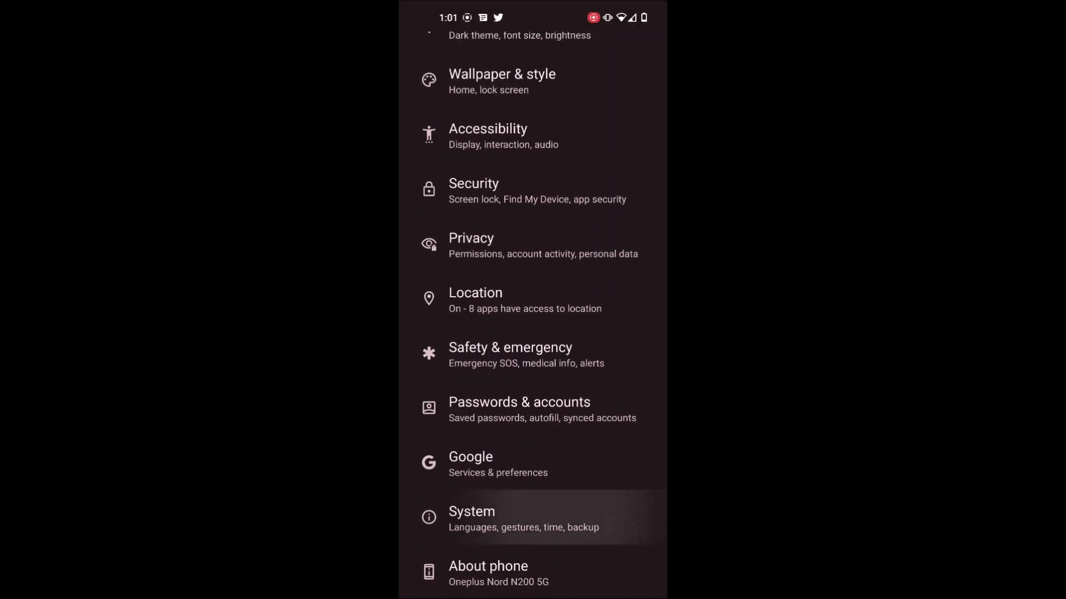
{"action": "scroll", "coordinate": [533, 333], "scroll_direction": "down", "scroll_amount": 3}
{"action": "scroll", "coordinate": [533, 333], "scroll_direction": "up", "scroll_amount": 2}
{"action": "scroll", "coordinate": [532, 333], "scroll_direction": "down", "scroll_amount": 3}
{"action": "left_click_drag", "start_coordinate": [666, 305], "coordinate": [638, 304]}
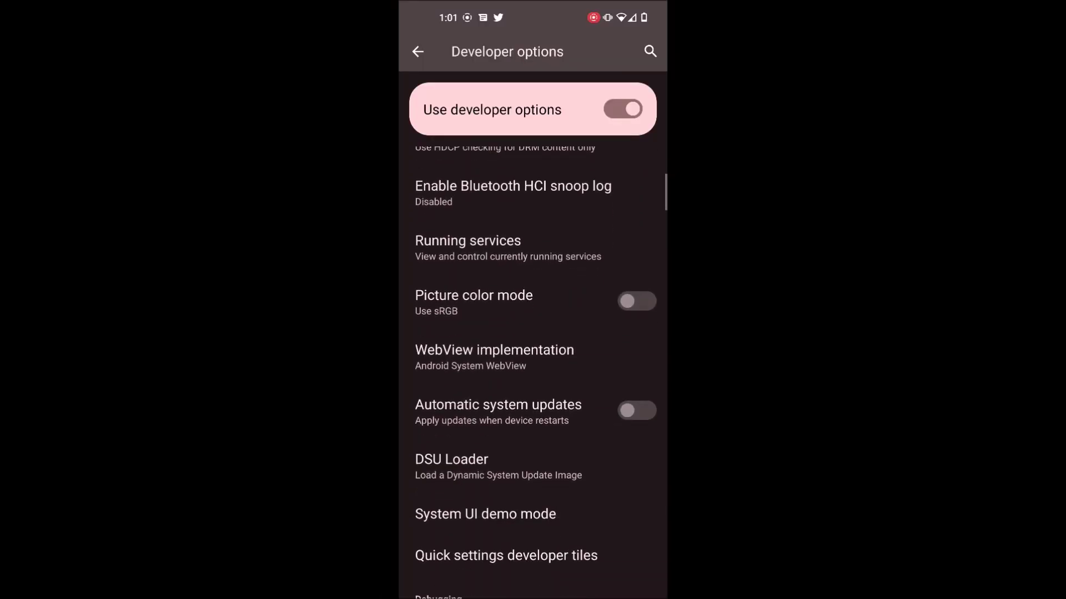
Enable USB debugging in the phone's Developer options and allow it in the confirmation
{"action": "scroll", "coordinate": [536, 372], "scroll_direction": "down", "scroll_amount": 2}
{"action": "scroll", "coordinate": [536, 371], "scroll_direction": "down", "scroll_amount": 5}
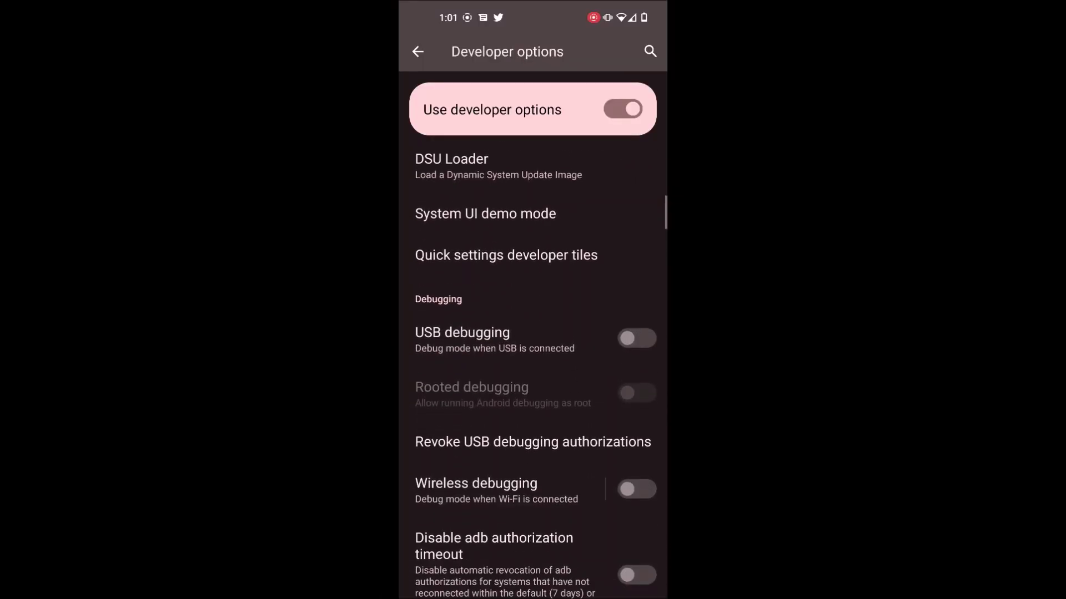
{"action": "scroll", "coordinate": [537, 372], "scroll_direction": "down", "scroll_amount": 1}
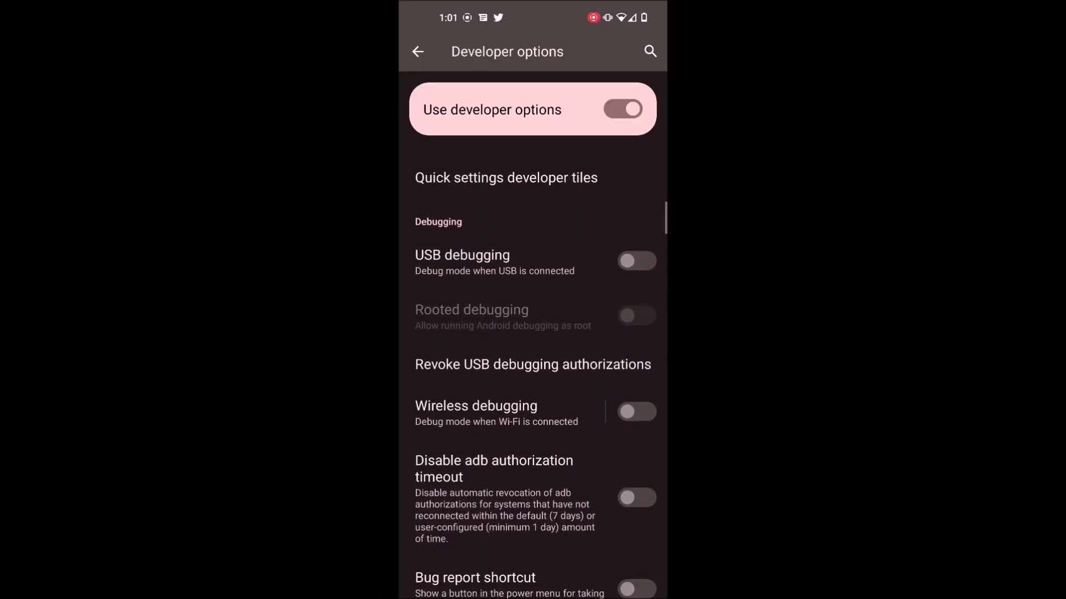
{"action": "left_click", "coordinate": [636, 262]}
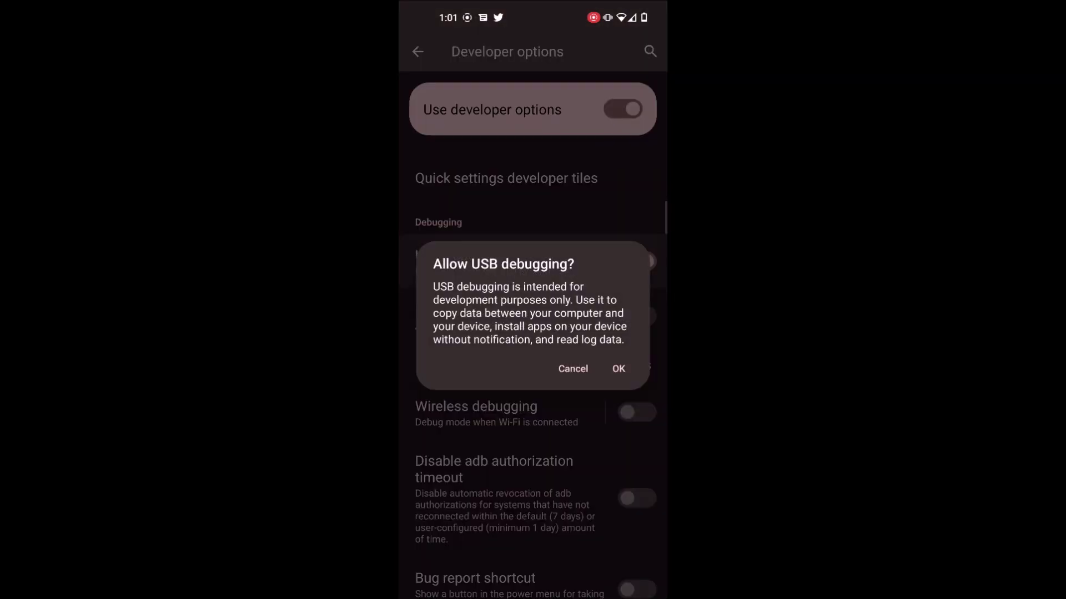
{"action": "left_click", "coordinate": [619, 369]}
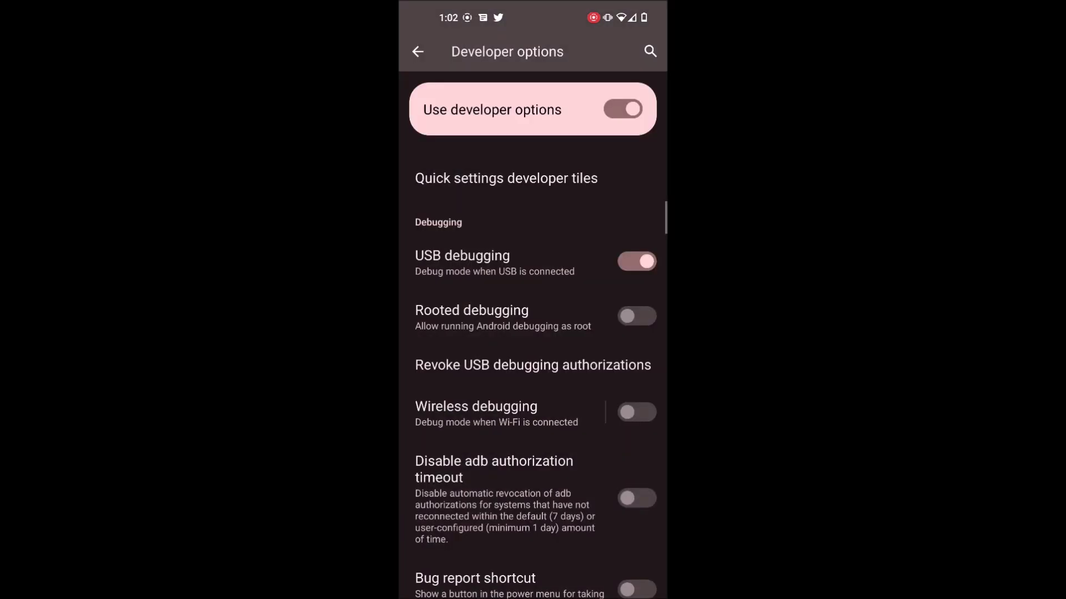
{"action": "left_click", "coordinate": [636, 261]}
{"action": "left_click", "coordinate": [623, 110]}
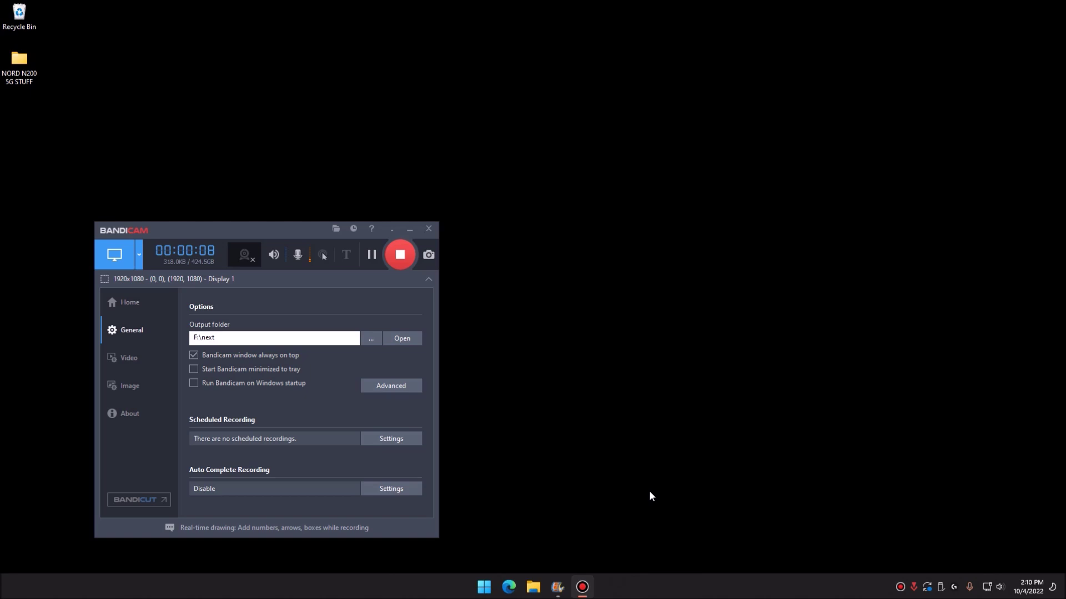
Open a new File Explorer window on the computer, then move and resize it clear of the recorder window
{"action": "left_click", "coordinate": [532, 587]}
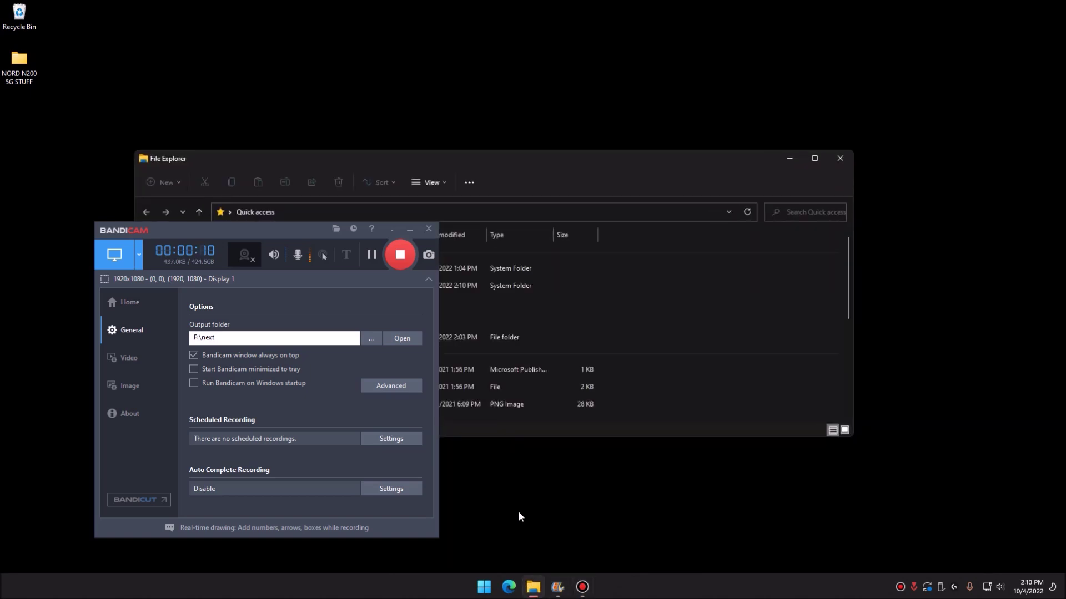
{"action": "left_click_drag", "start_coordinate": [708, 161], "coordinate": [815, 117]}
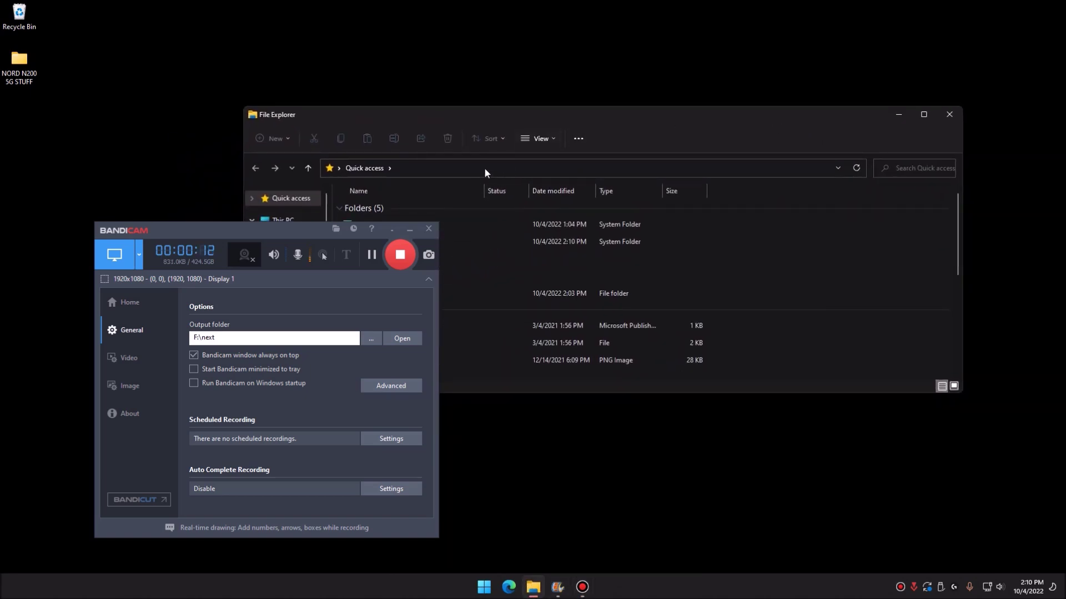
{"action": "left_click_drag", "start_coordinate": [245, 107], "coordinate": [460, 63]}
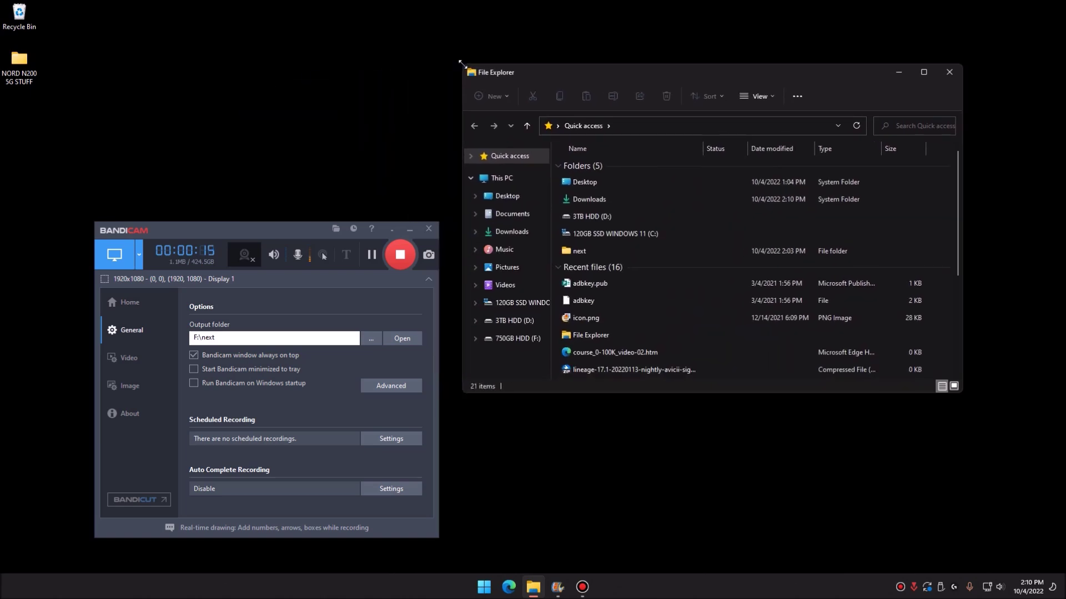
Check the contents of the usb_driver_r13-windows folder in Downloads and return to Downloads
{"action": "left_click", "coordinate": [571, 202]}
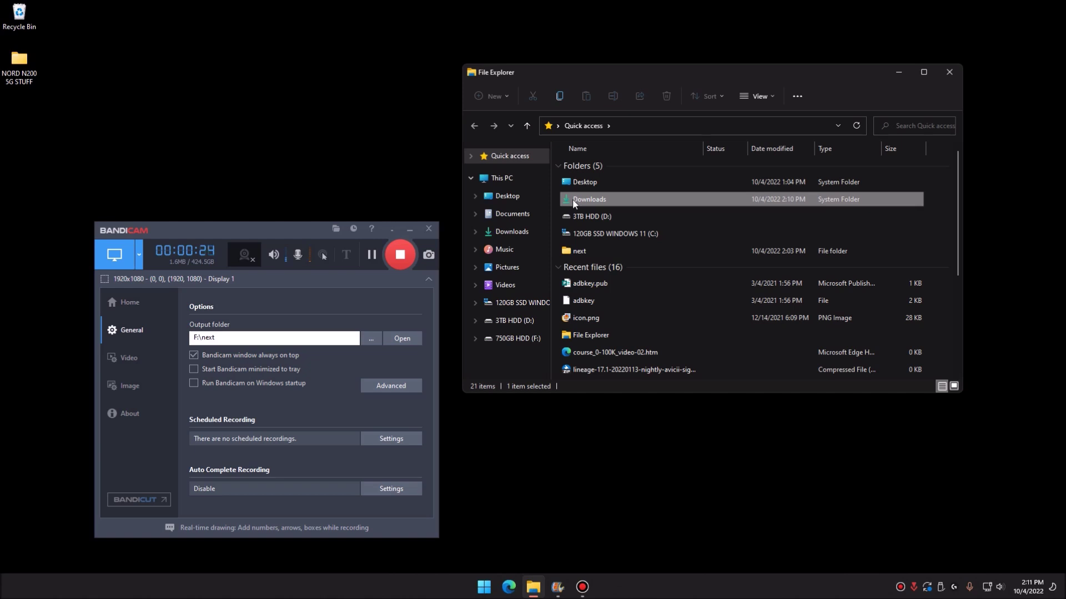
{"action": "double_click", "coordinate": [573, 201]}
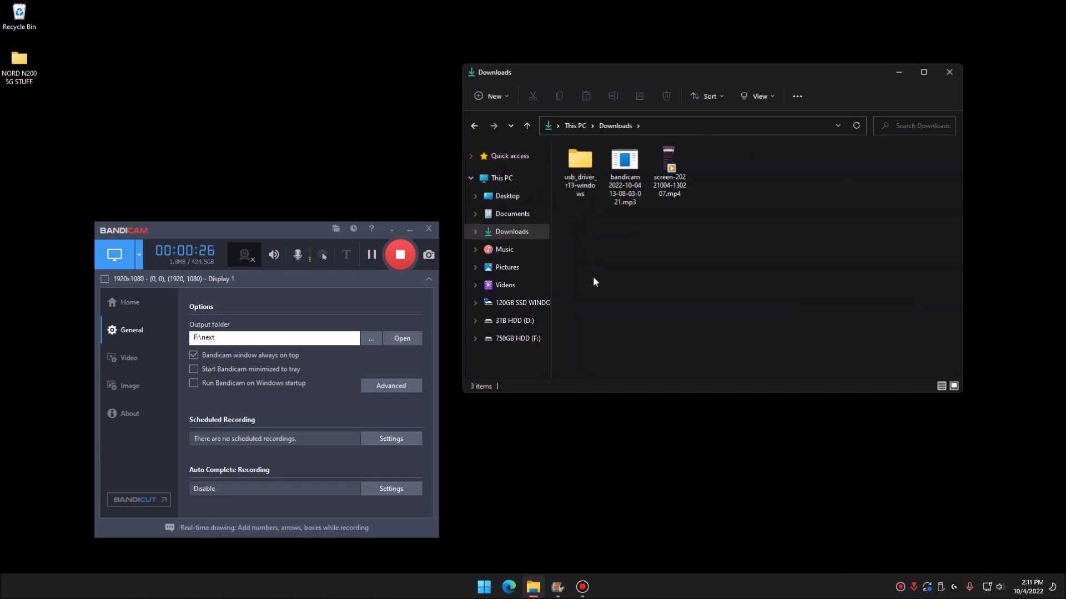
{"action": "double_click", "coordinate": [578, 166]}
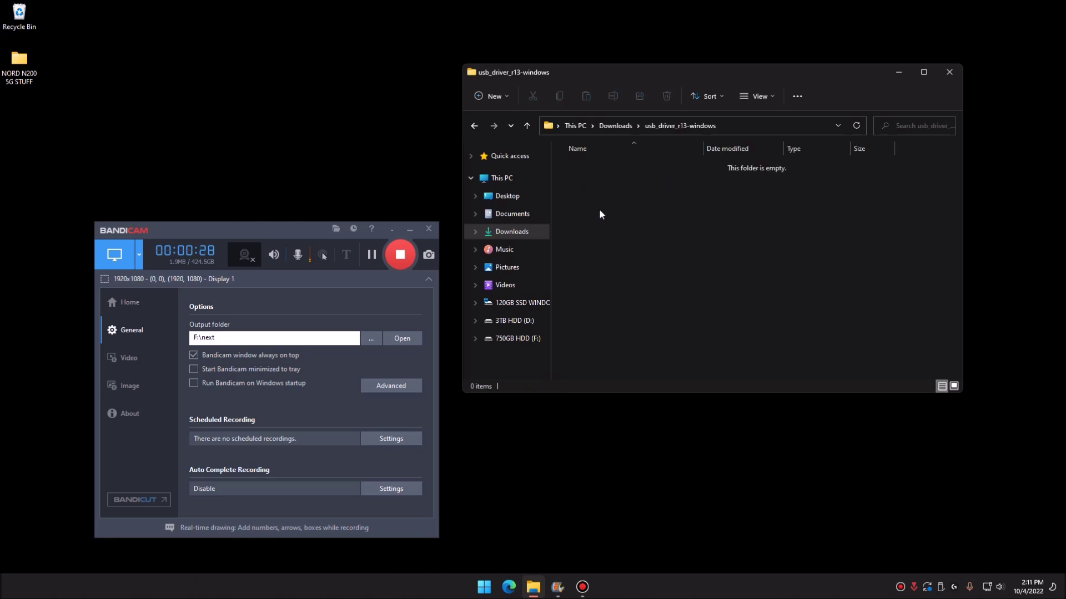
{"action": "left_click", "coordinate": [622, 126]}
Restore the deleted usb_driver folder from the Recycle Bin to its original location
{"action": "right_click", "coordinate": [32, 19]}
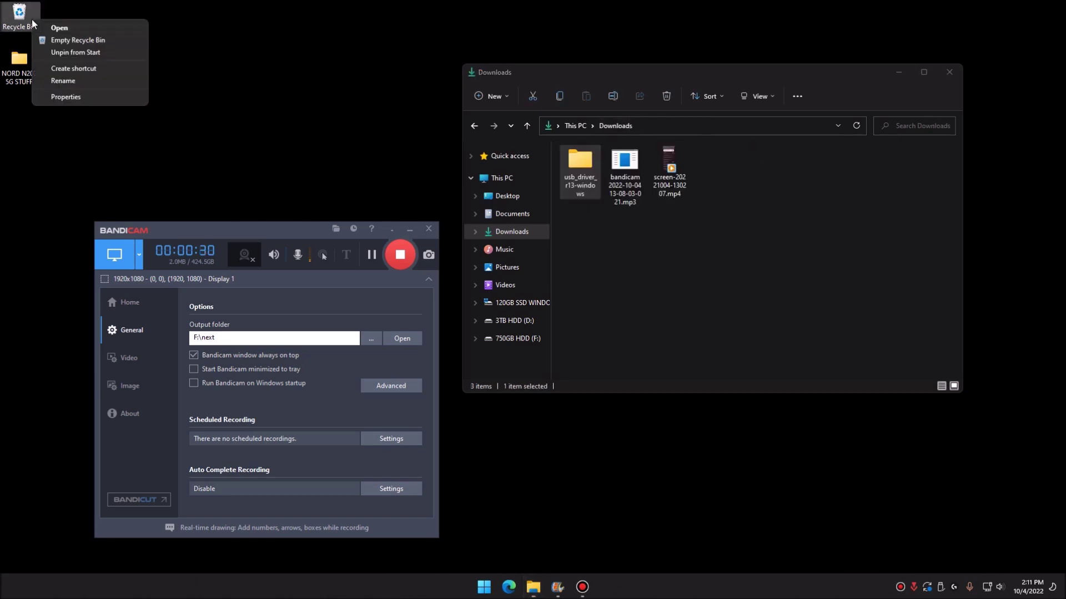
{"action": "left_click", "coordinate": [60, 28]}
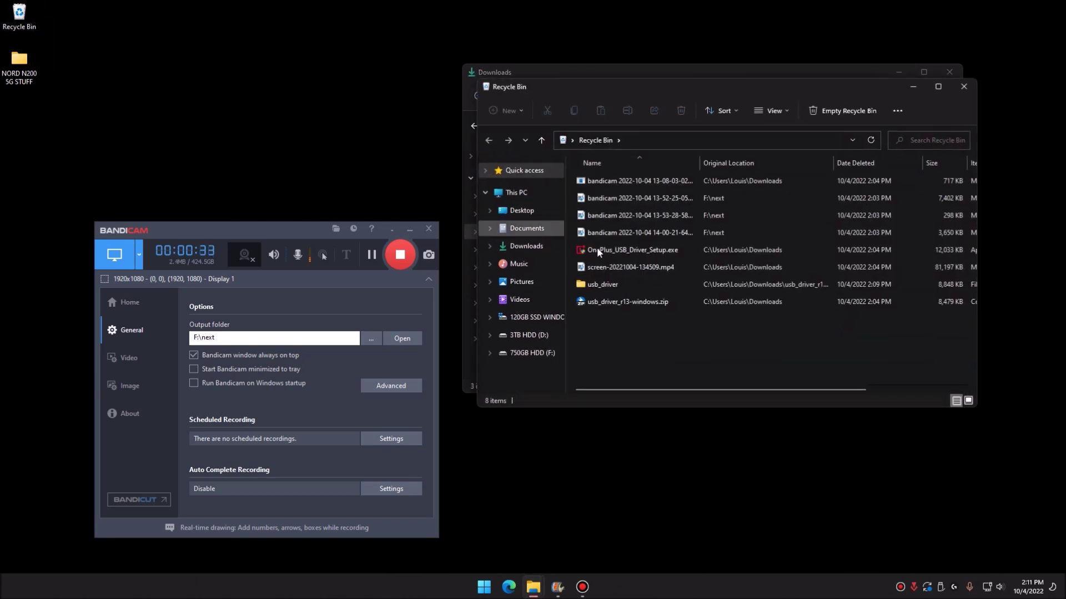
{"action": "right_click", "coordinate": [649, 283]}
{"action": "left_click", "coordinate": [683, 289]}
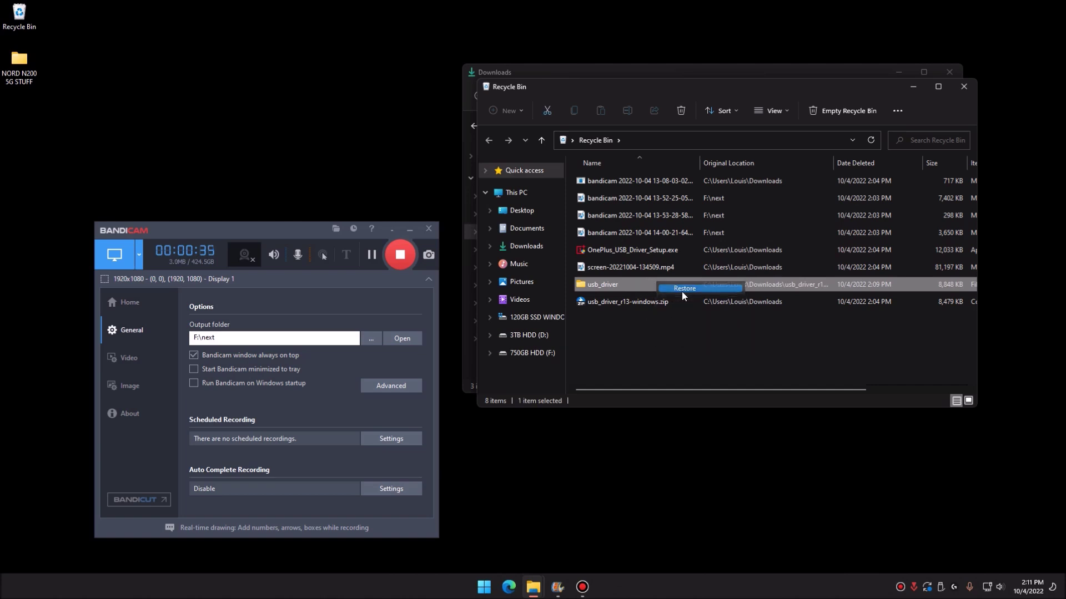
Open the usb_driver folder inside usb_driver_r13-windows in Downloads and look over its driver files
{"action": "left_click", "coordinate": [808, 67]}
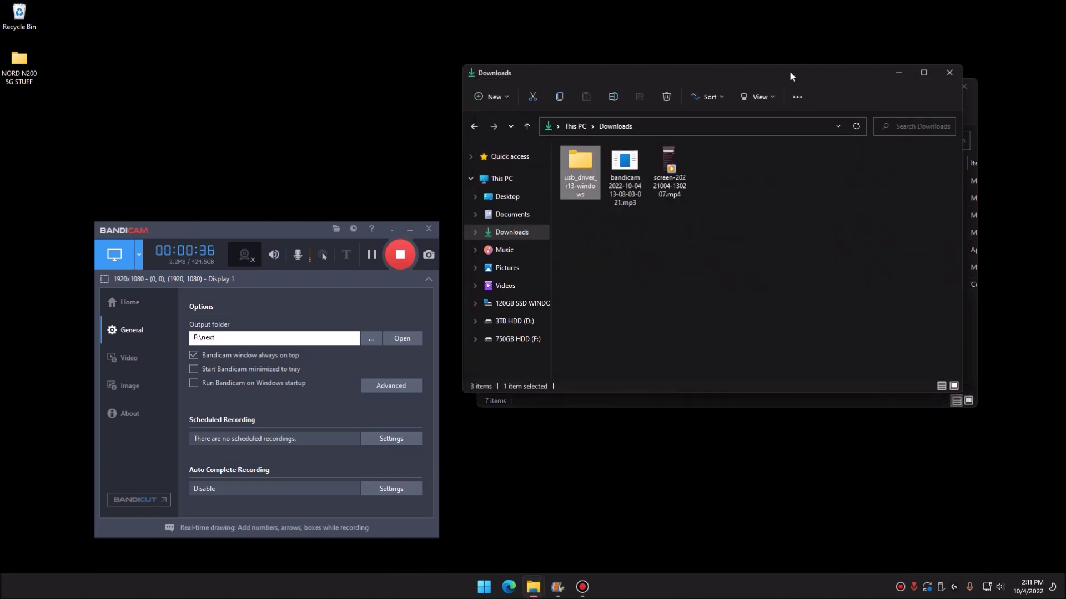
{"action": "double_click", "coordinate": [588, 161]}
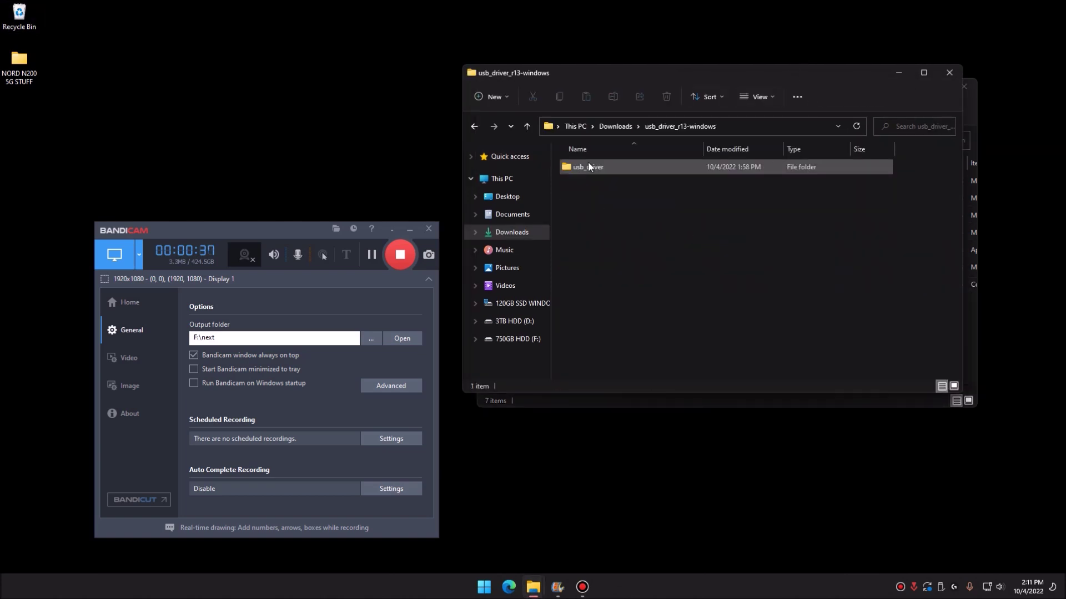
{"action": "double_click", "coordinate": [617, 171]}
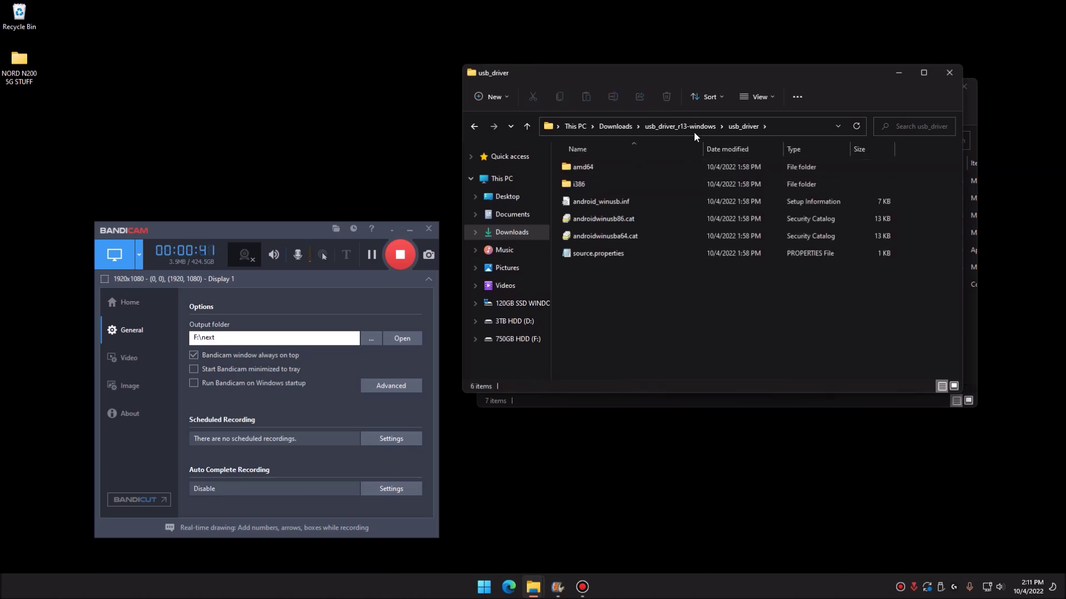
{"action": "left_click", "coordinate": [577, 204]}
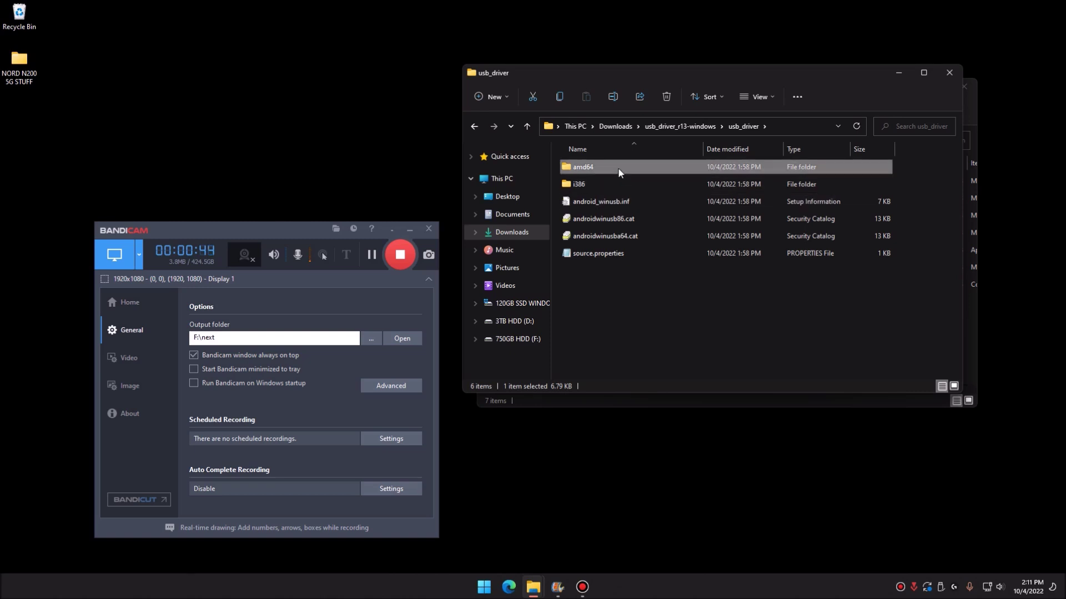
{"action": "left_click", "coordinate": [607, 183]}
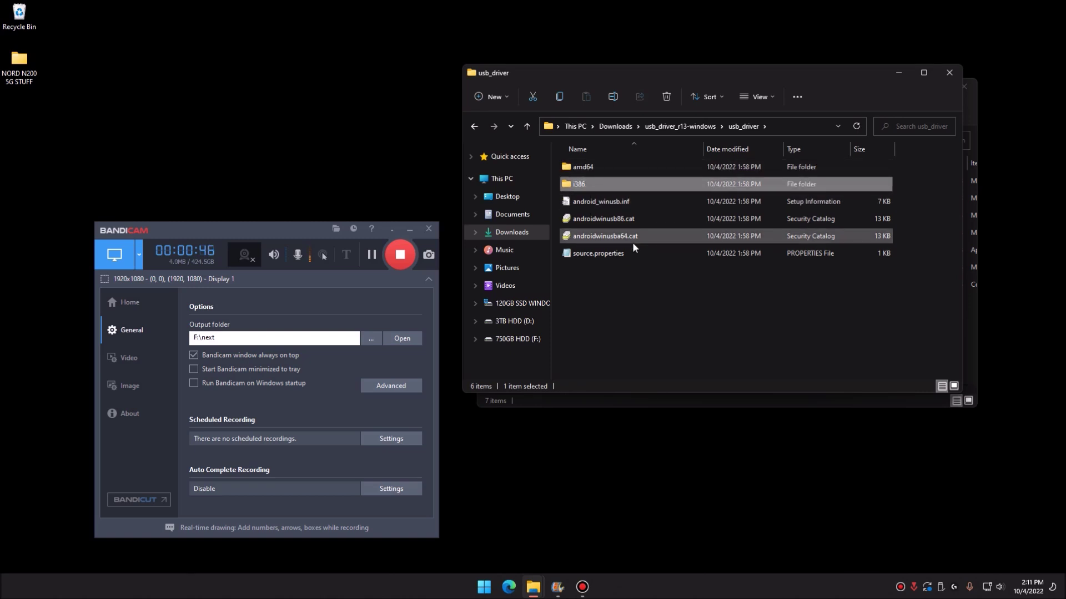
{"action": "left_click", "coordinate": [644, 272]}
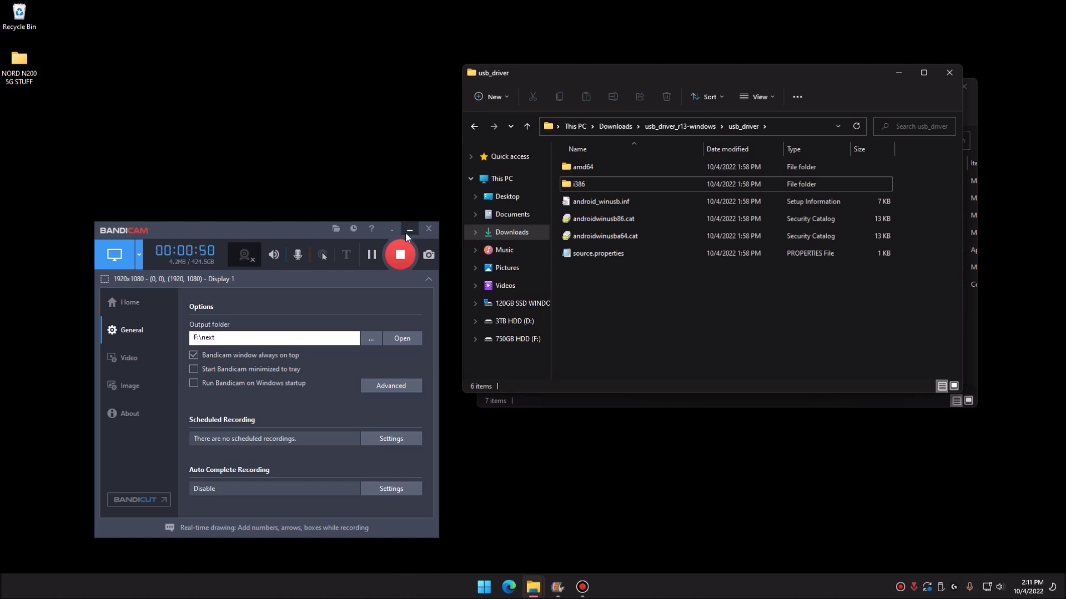
Search the computer for "devices" and open Device Manager
{"action": "key", "text": "super"}
{"action": "type", "text": "devices"}
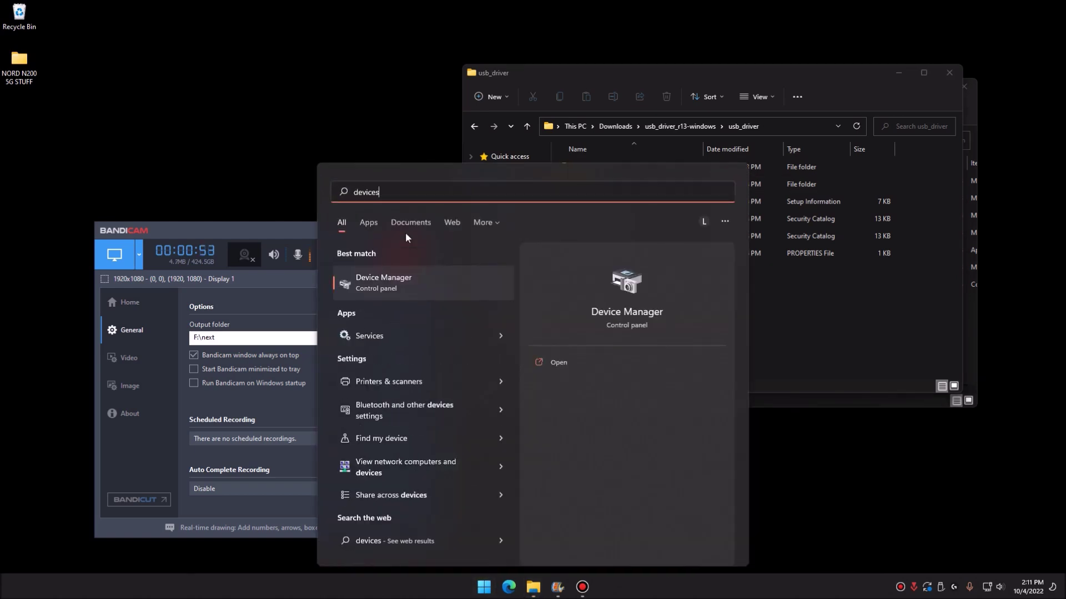
{"action": "key", "text": "Return"}
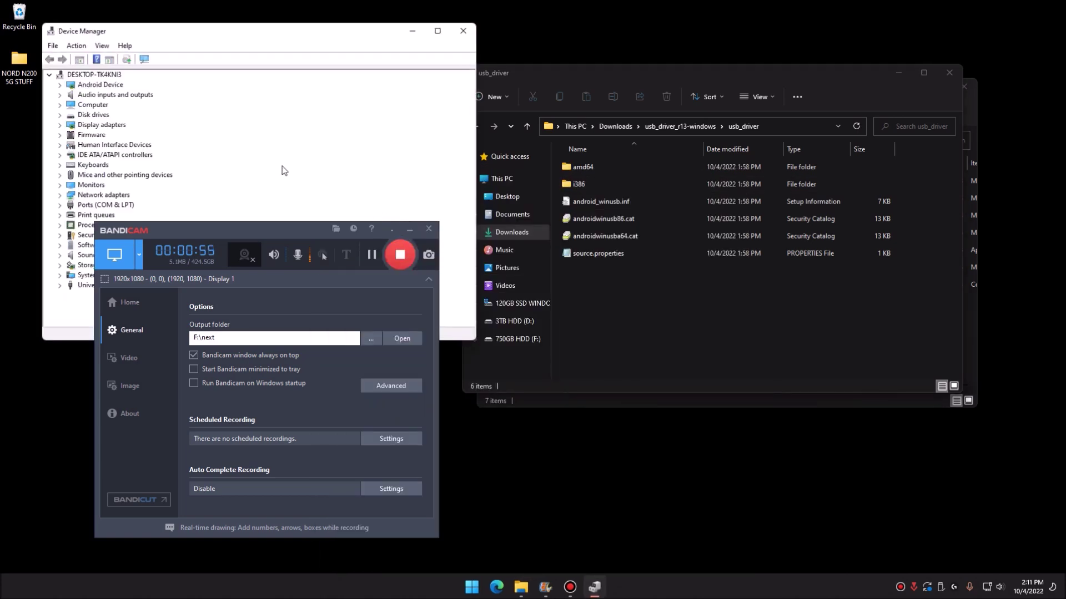
Start adding legacy hardware in Device Manager, choosing manual selection from a list and the Show All Devices category
{"action": "left_click", "coordinate": [410, 229]}
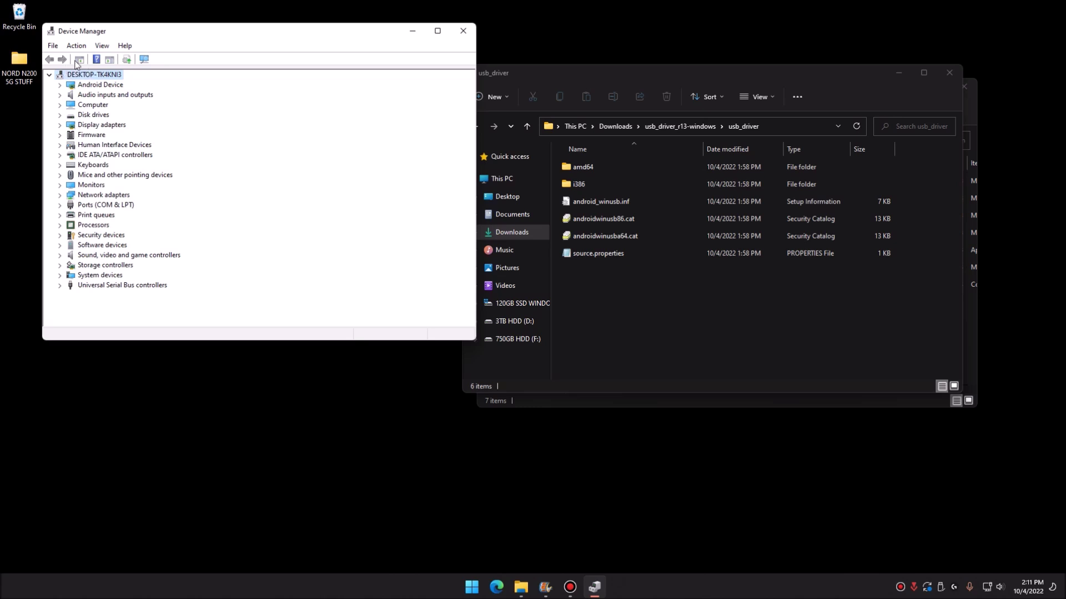
{"action": "left_click", "coordinate": [77, 46]}
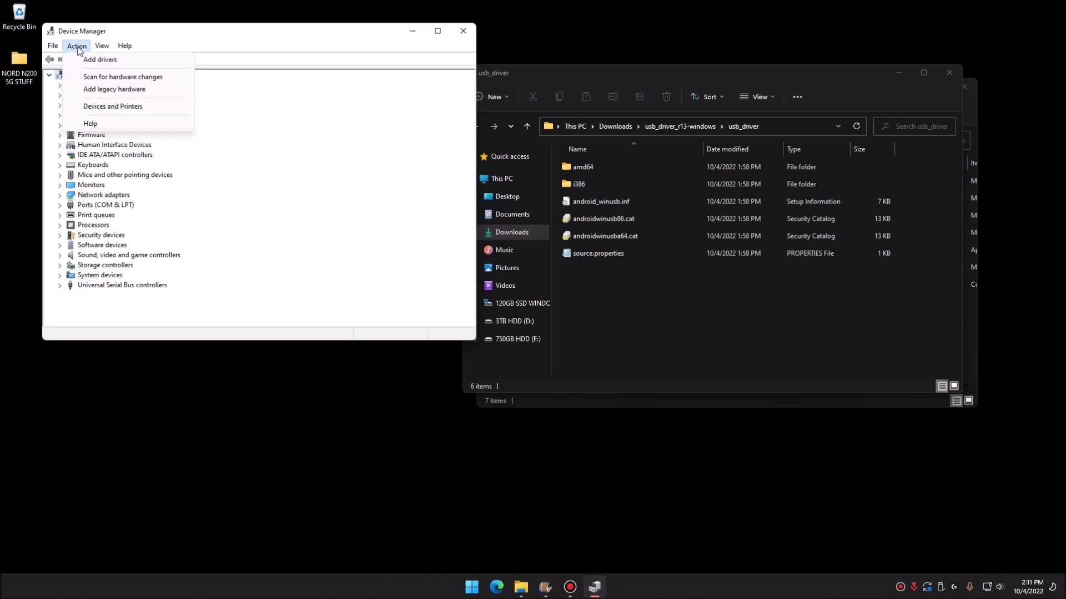
{"action": "left_click", "coordinate": [123, 90]}
{"action": "left_click", "coordinate": [320, 306]}
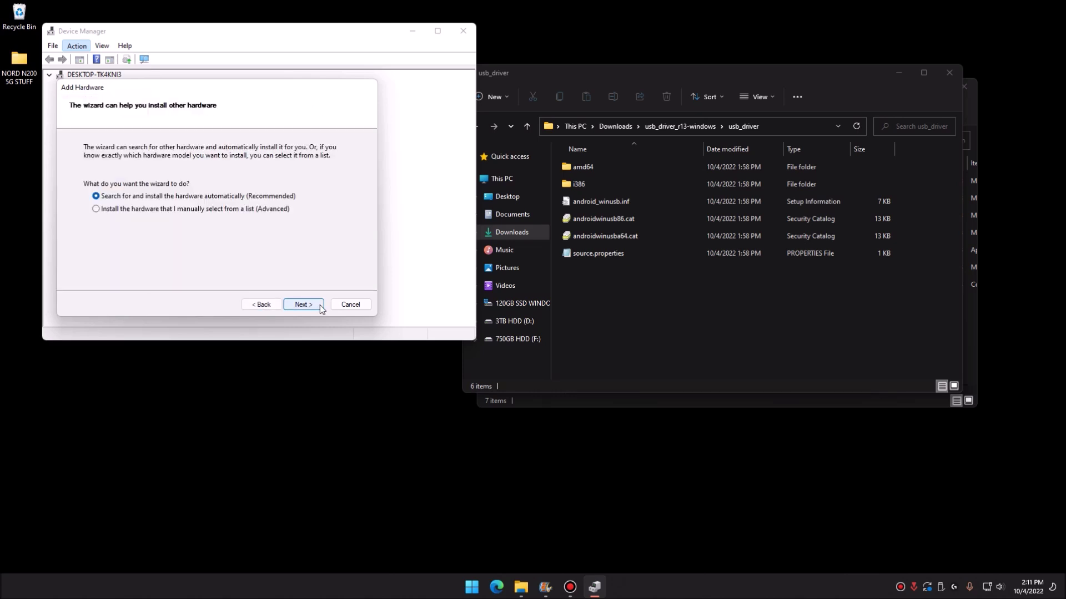
{"action": "left_click", "coordinate": [232, 209]}
{"action": "left_click", "coordinate": [311, 306]}
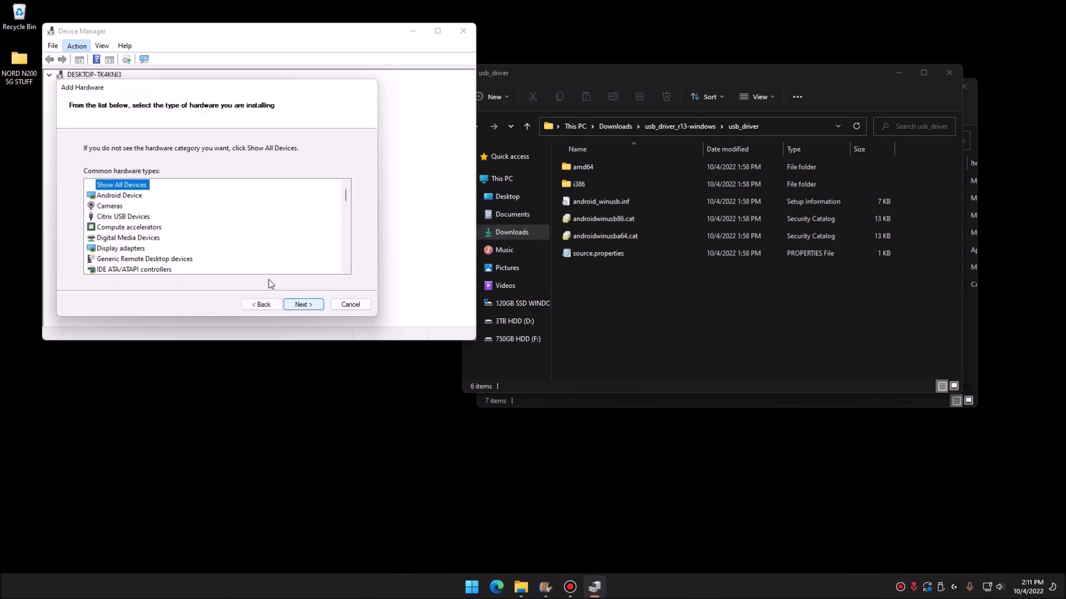
{"action": "left_click", "coordinate": [318, 306]}
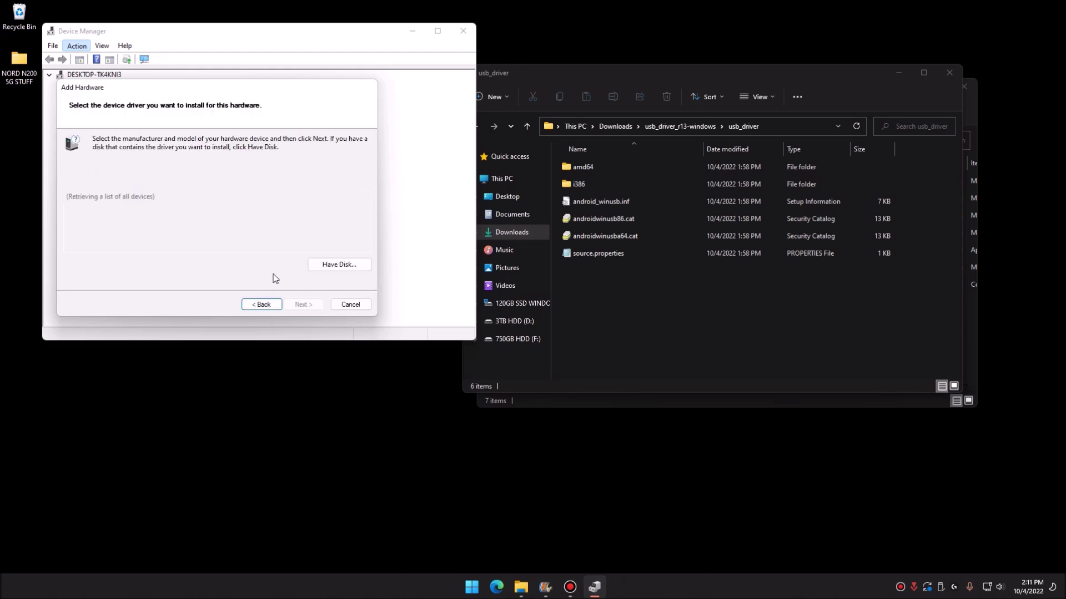
Load android_winusb.inf from the usb_driver folder as the disk source for the hardware driver
{"action": "left_click", "coordinate": [328, 266]}
{"action": "left_click", "coordinate": [306, 253]}
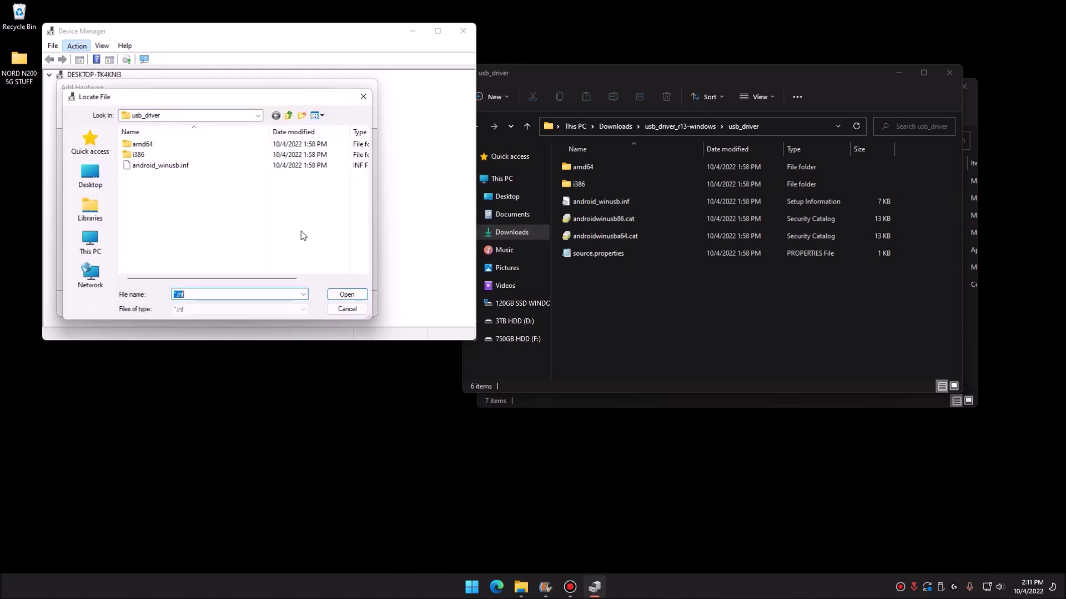
{"action": "left_click", "coordinate": [186, 165]}
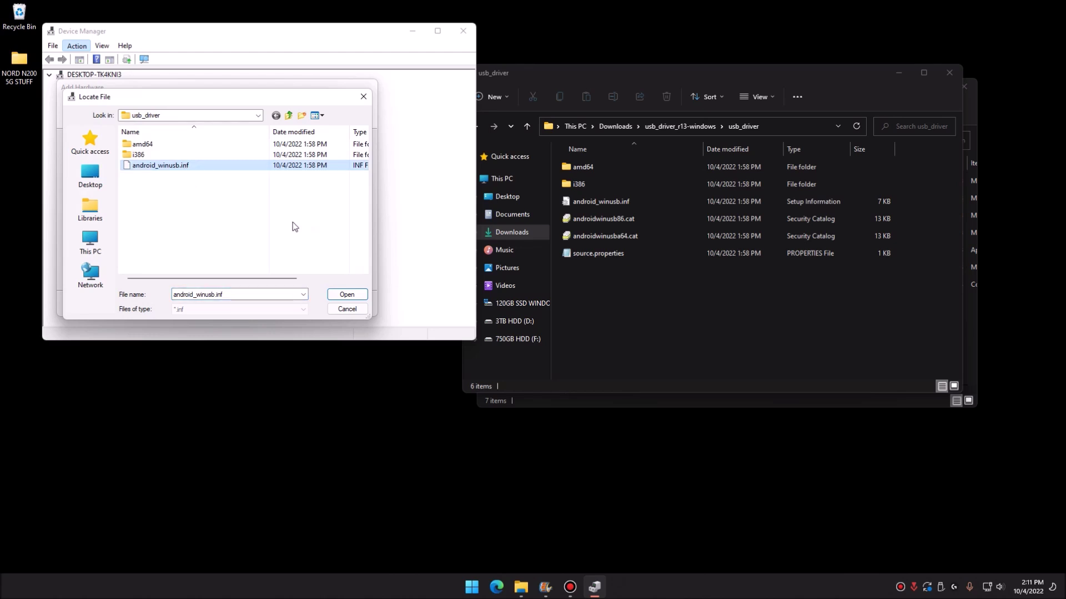
{"action": "left_click", "coordinate": [347, 294]}
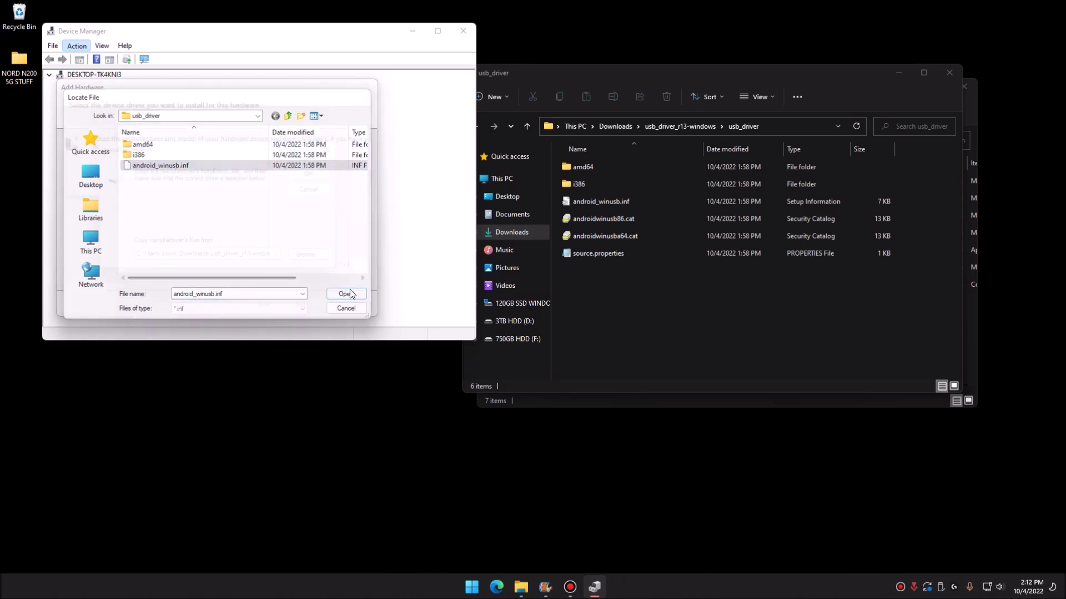
{"action": "left_click", "coordinate": [308, 174]}
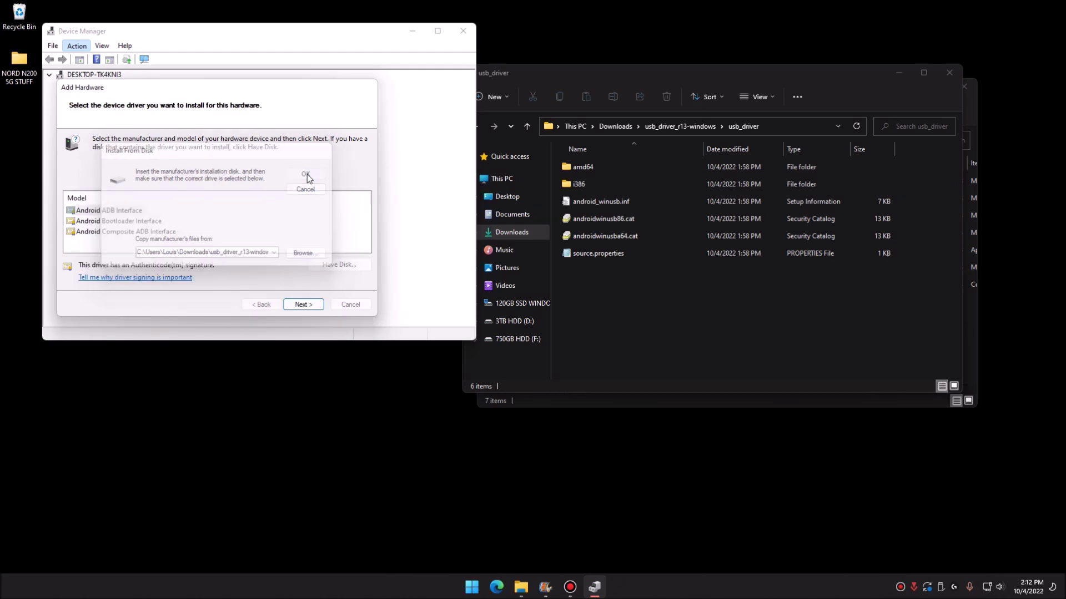
Install the Android ADB Interface model from the loaded driver and finish the Add Hardware wizard
{"action": "left_click", "coordinate": [321, 307]}
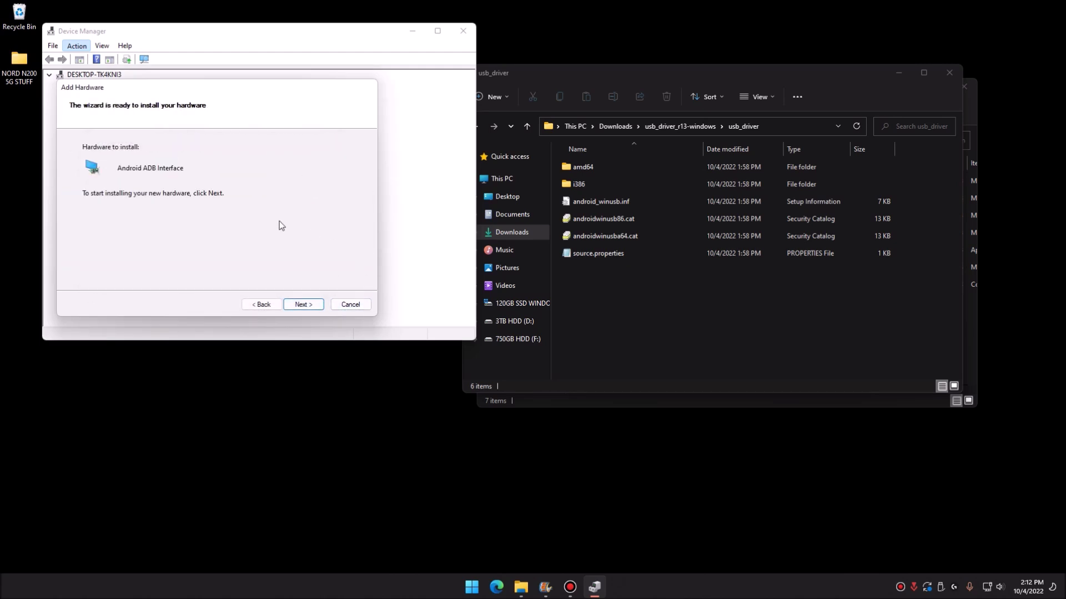
{"action": "left_click", "coordinate": [317, 310]}
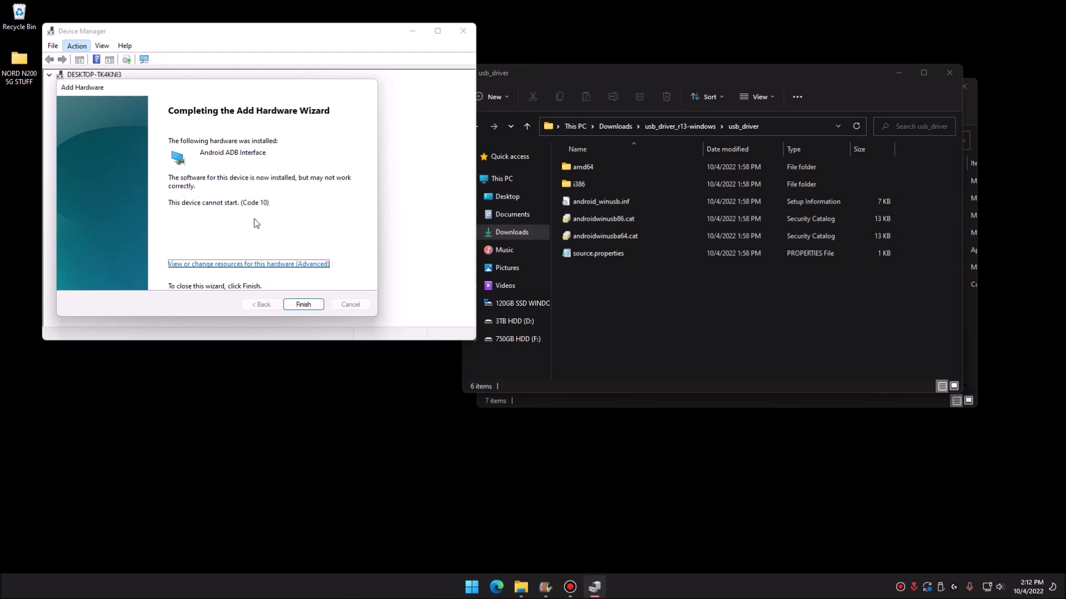
{"action": "left_click", "coordinate": [303, 304]}
Check the ADB interface entries listed under the Android Device category in Device Manager
{"action": "left_click", "coordinate": [121, 96]}
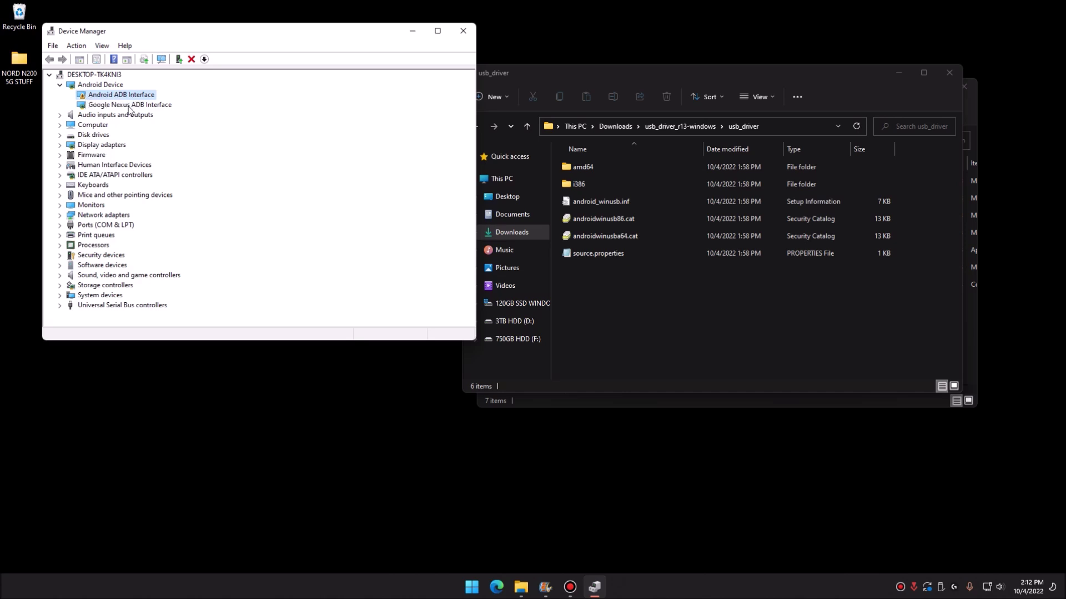
{"action": "left_click", "coordinate": [129, 107]}
{"action": "left_click", "coordinate": [90, 94]}
{"action": "left_click", "coordinate": [91, 86]}
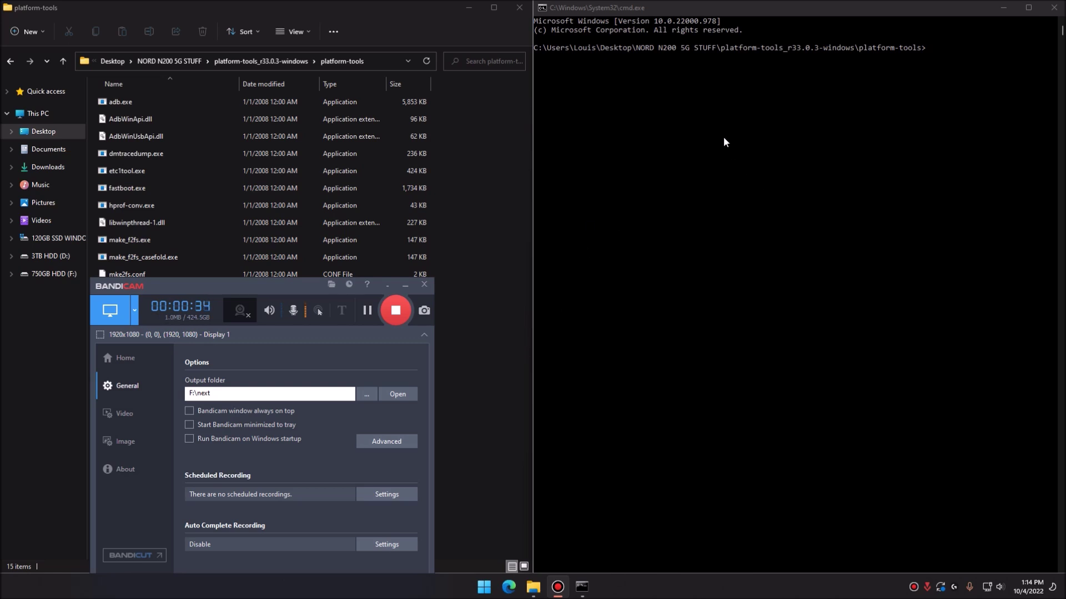
Switch to the Command Prompt in the platform-tools folder and run "adb reboot bootloader"
{"action": "left_click", "coordinate": [642, 50]}
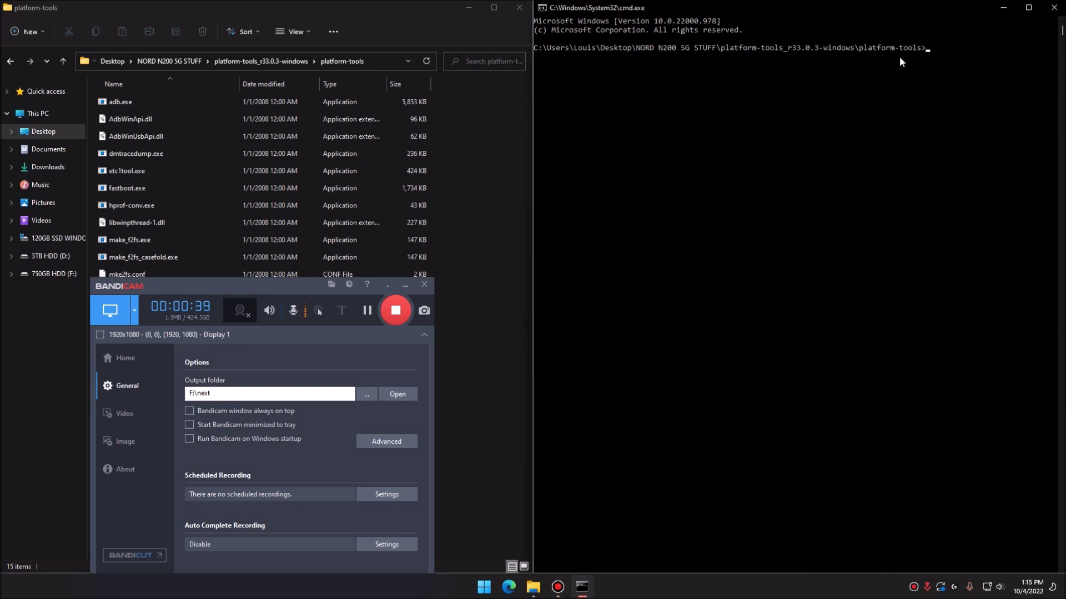
{"action": "type", "text": "adb reboot bootloader"}
{"action": "key", "text": "Return"}
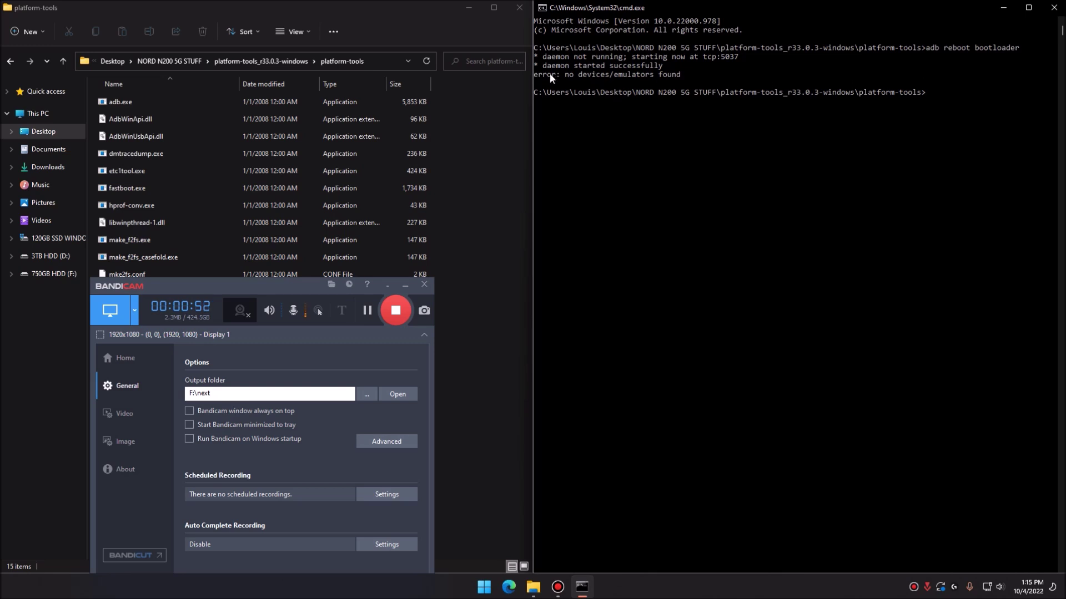
Run "fastboot devices" in the Command Prompt to list devices connected in bootloader mode
{"action": "left_click", "coordinate": [536, 83]}
{"action": "left_click", "coordinate": [932, 94]}
{"action": "type", "text": "f"}
{"action": "type", "text": "astboot devices"}
{"action": "key", "text": "Return"}
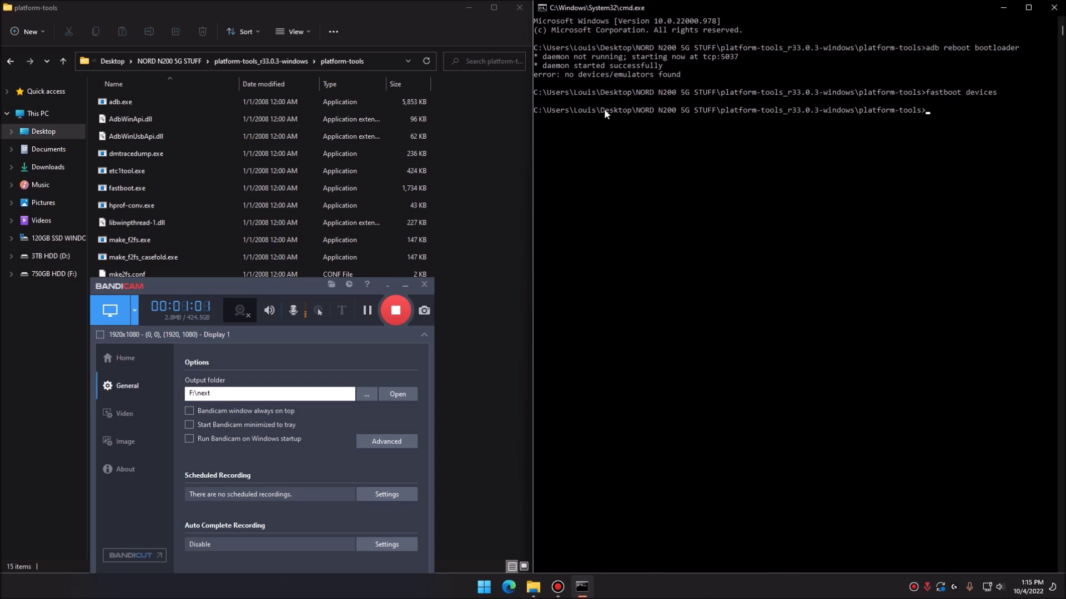
Examine the output area below "fastboot devices" and review the two commands entered in the Command Prompt
{"action": "left_click", "coordinate": [544, 101]}
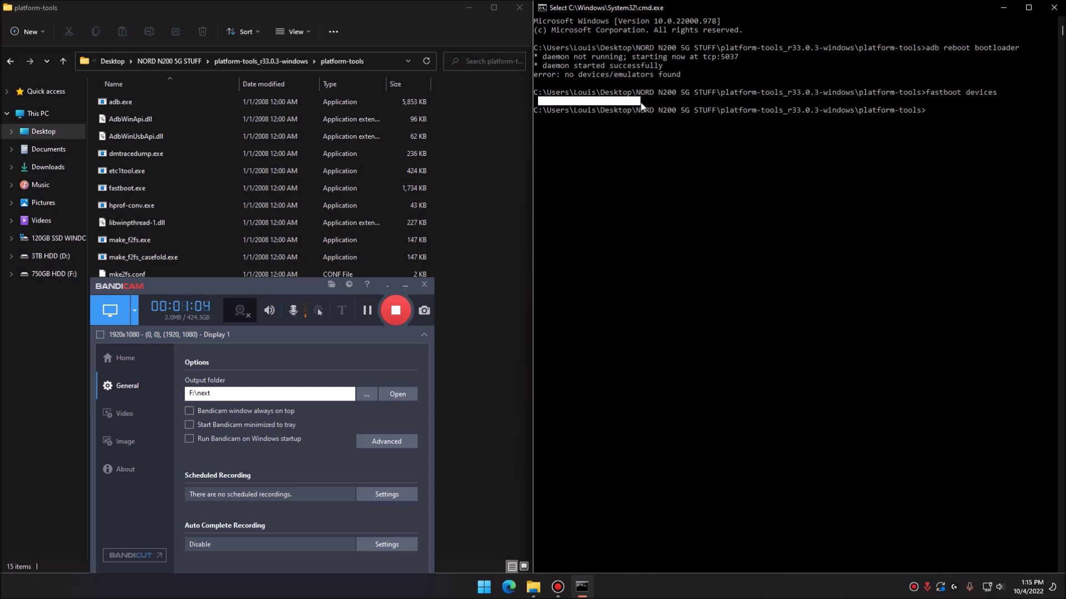
{"action": "left_click", "coordinate": [642, 103]}
{"action": "left_click", "coordinate": [547, 101]}
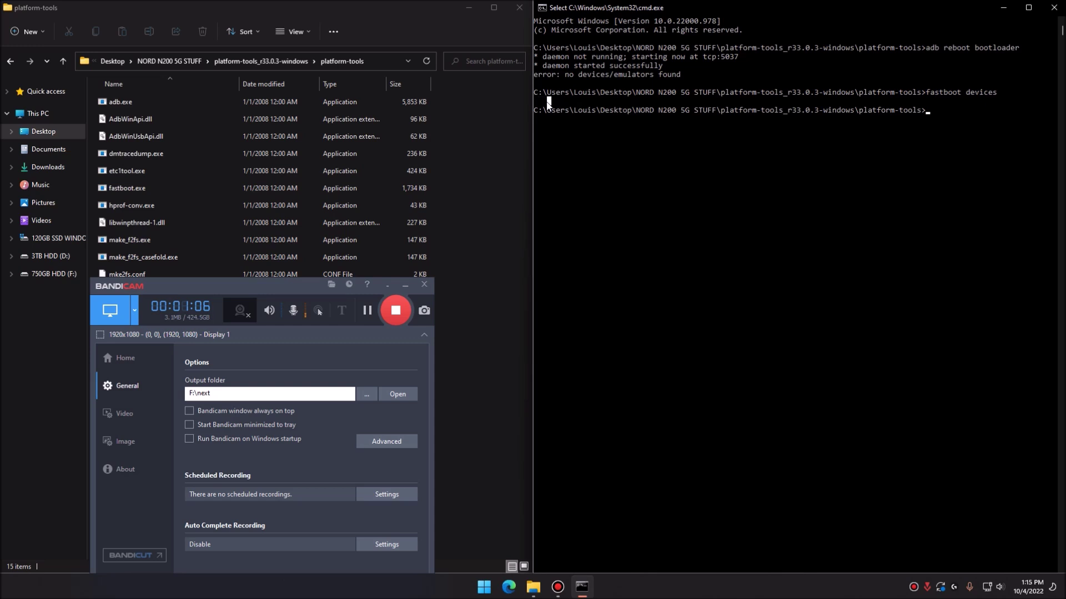
{"action": "left_click_drag", "start_coordinate": [540, 105], "coordinate": [695, 104]}
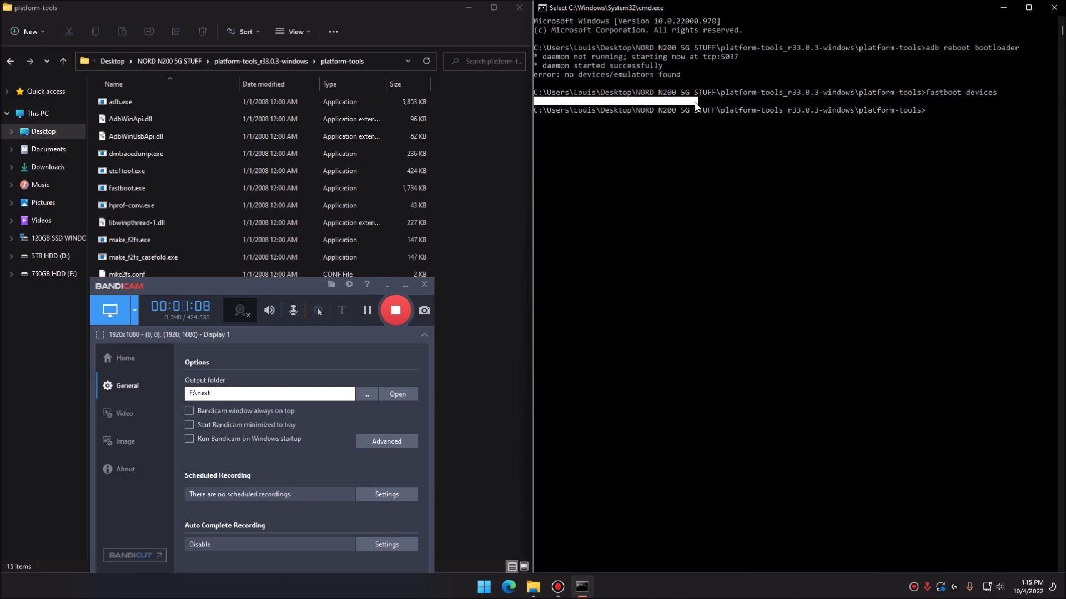
{"action": "left_click", "coordinate": [695, 105]}
{"action": "left_click_drag", "start_coordinate": [538, 104], "coordinate": [698, 105]}
{"action": "left_click", "coordinate": [833, 140]}
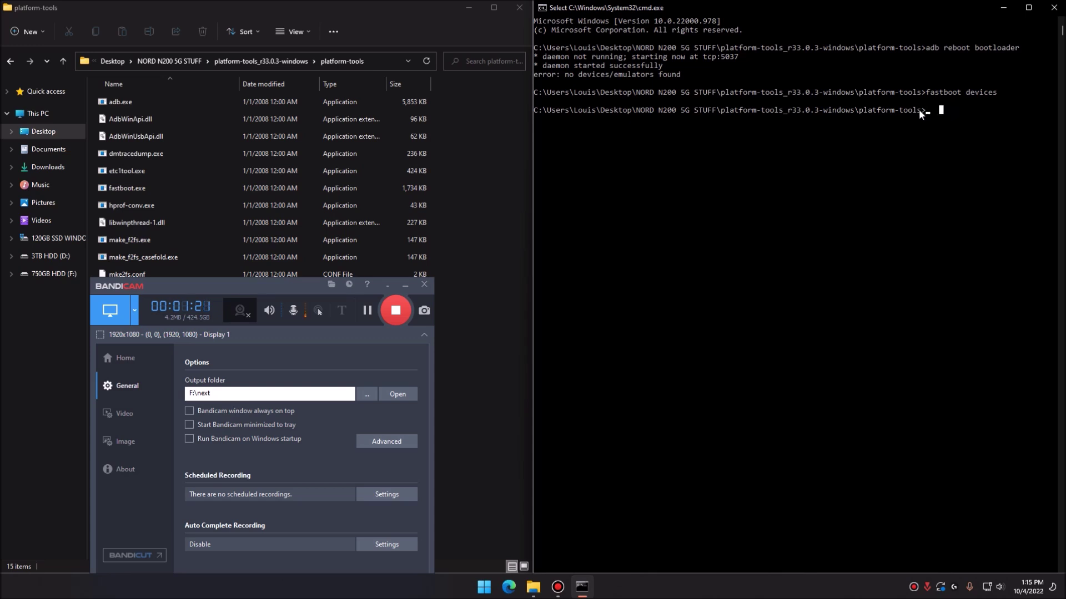
{"action": "left_click_drag", "start_coordinate": [933, 50], "coordinate": [1003, 53]}
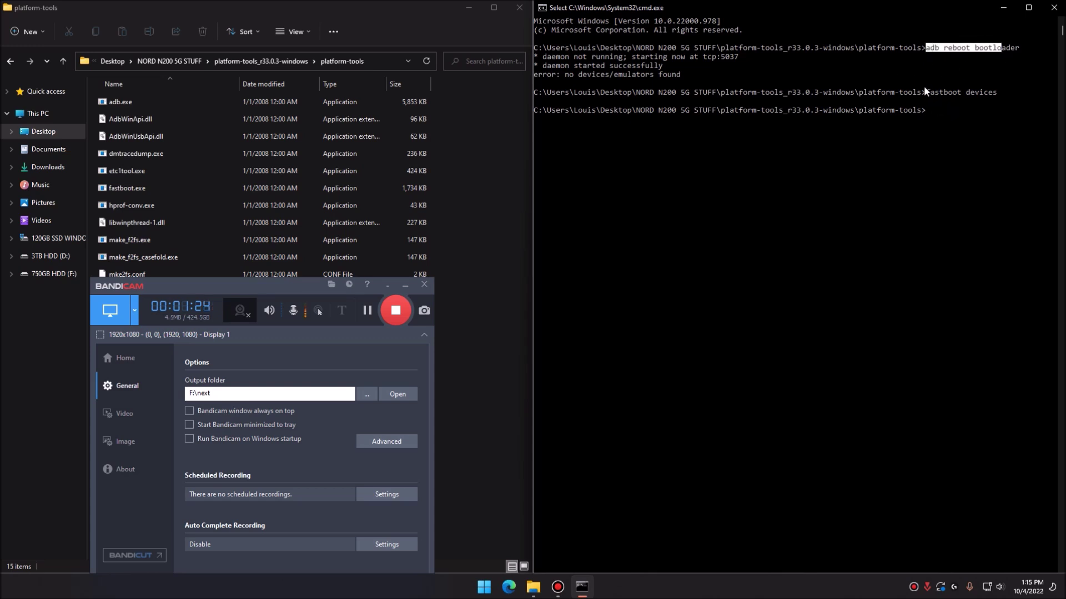
{"action": "left_click_drag", "start_coordinate": [927, 91], "coordinate": [1004, 96]}
{"action": "left_click", "coordinate": [980, 110]}
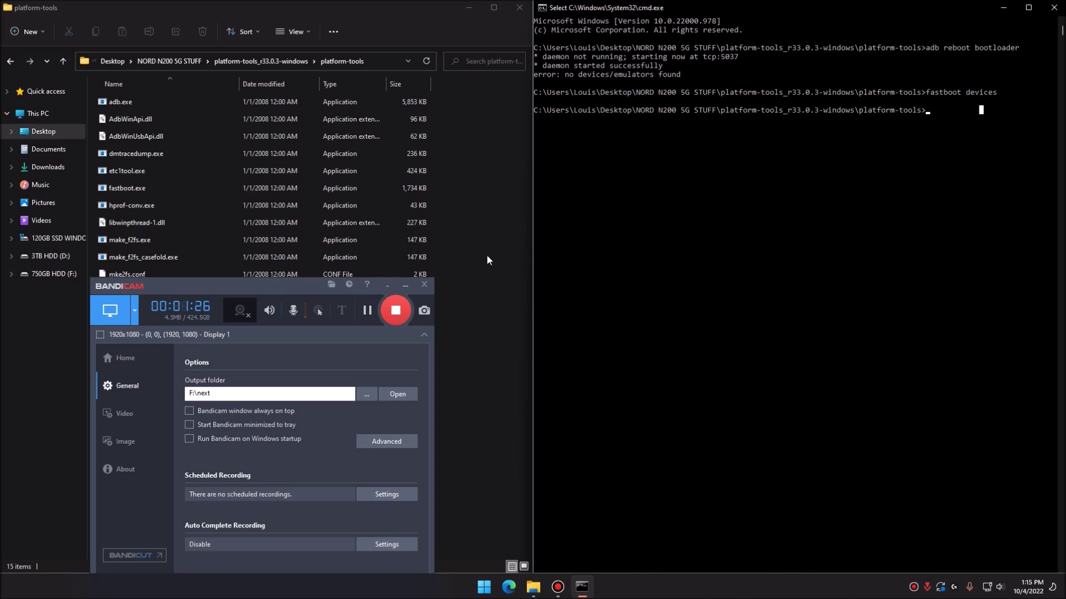
{"action": "left_click", "coordinate": [396, 312]}
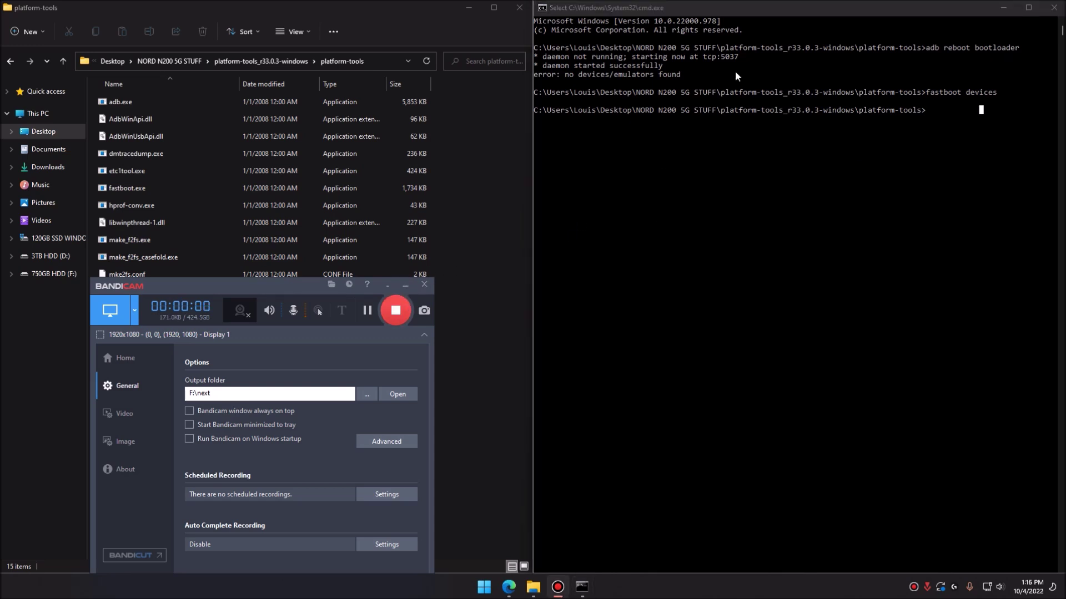
Clear the text selection in the Command Prompt and run "fastboot oem unlock"
{"action": "left_click", "coordinate": [926, 108]}
{"action": "key", "text": "Escape"}
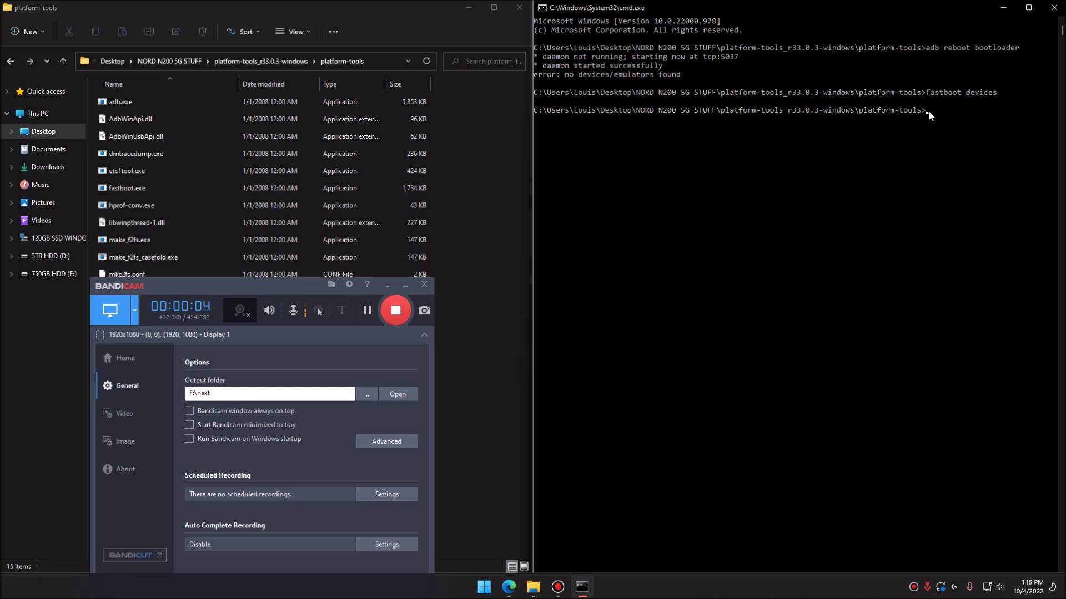
{"action": "left_click", "coordinate": [929, 112]}
{"action": "type", "text": "fastboot oem unlock"}
{"action": "key", "text": "Return"}
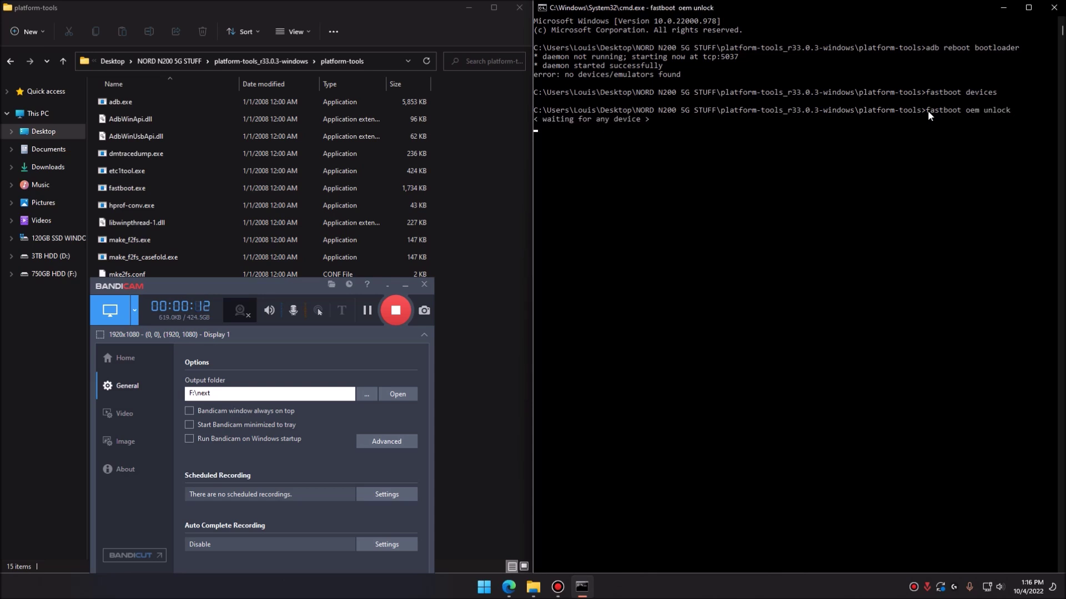
Examine the output printed below the "fastboot oem unlock" command
{"action": "left_click_drag", "start_coordinate": [538, 117], "coordinate": [637, 116]}
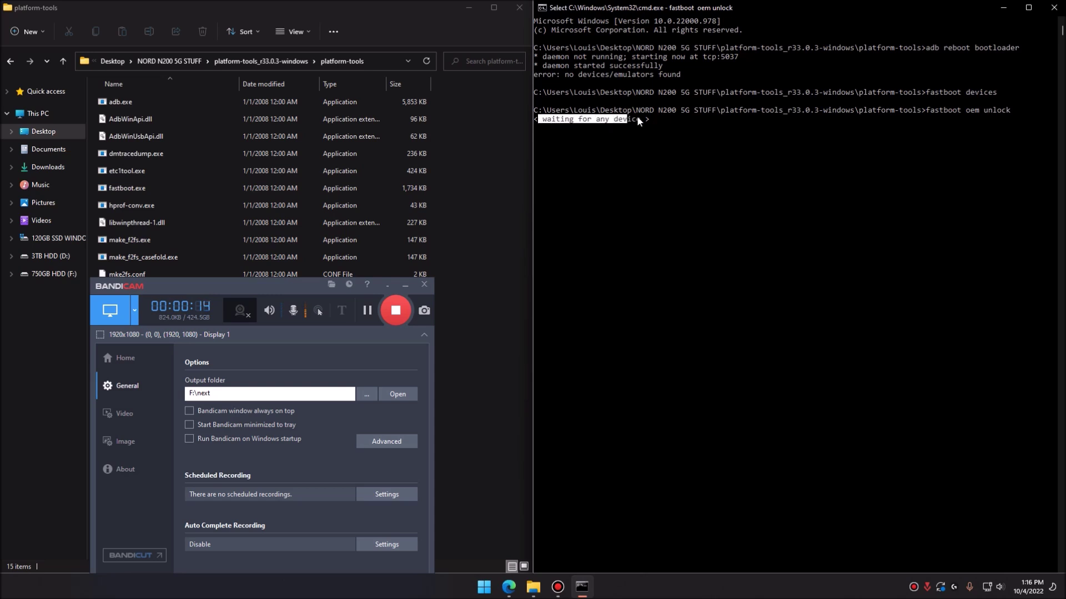
{"action": "left_click", "coordinate": [660, 119]}
{"action": "left_click_drag", "start_coordinate": [578, 119], "coordinate": [642, 118]}
{"action": "left_click", "coordinate": [678, 119]}
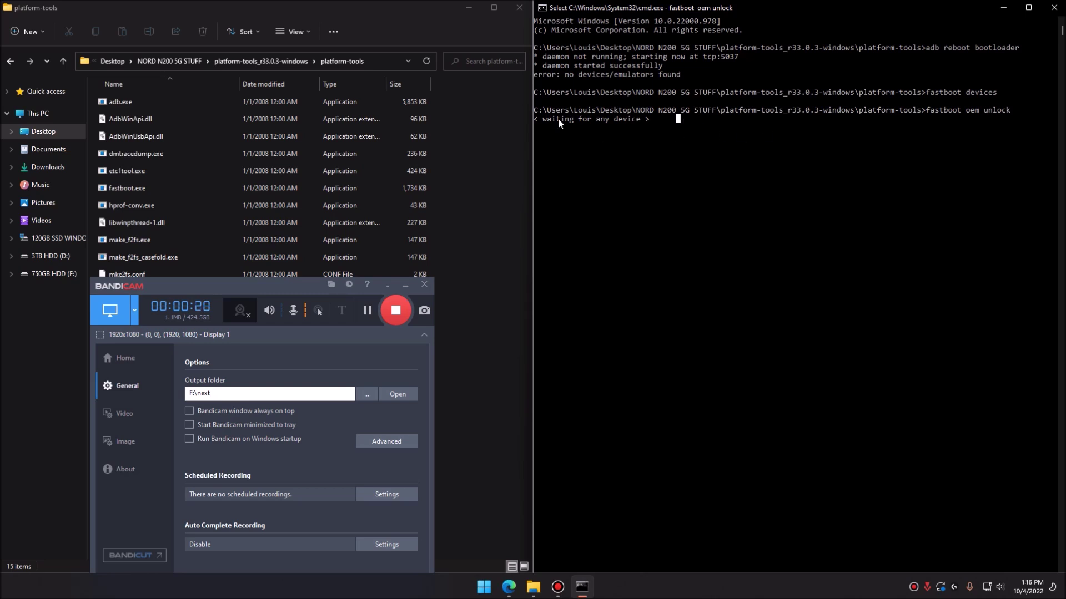
{"action": "left_click_drag", "start_coordinate": [534, 118], "coordinate": [678, 122]}
{"action": "left_click", "coordinate": [670, 122]}
{"action": "left_click", "coordinate": [603, 130]}
{"action": "left_click", "coordinate": [543, 132]}
{"action": "left_click", "coordinate": [537, 130]}
{"action": "left_click", "coordinate": [581, 135]}
{"action": "left_click", "coordinate": [561, 138]}
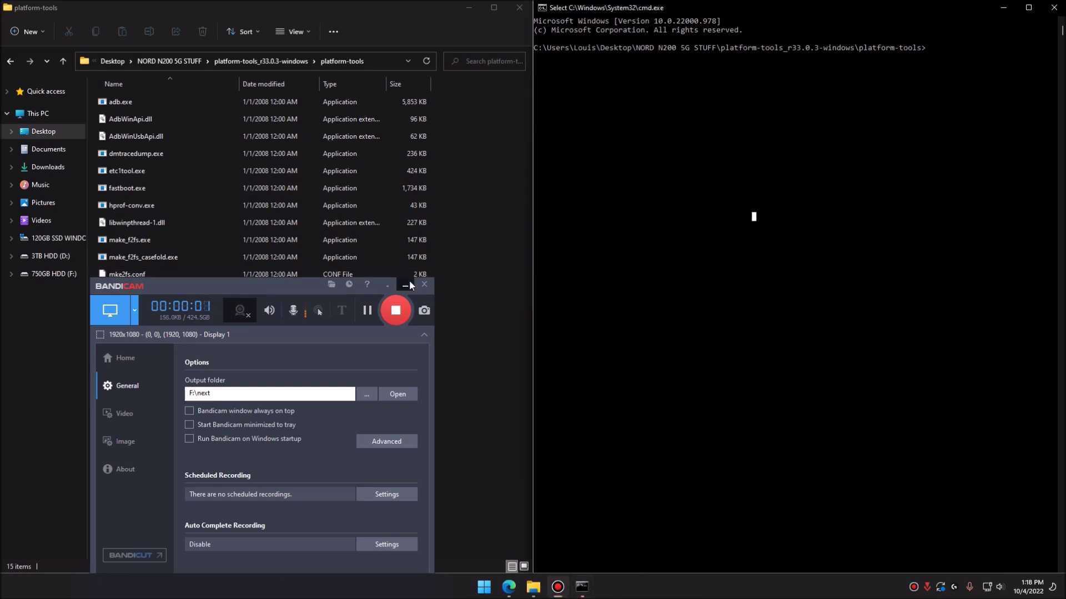
Go up from platform-tools to the NORD N200 5G STUFF folder on the Desktop in File Explorer
{"action": "left_click", "coordinate": [408, 281]}
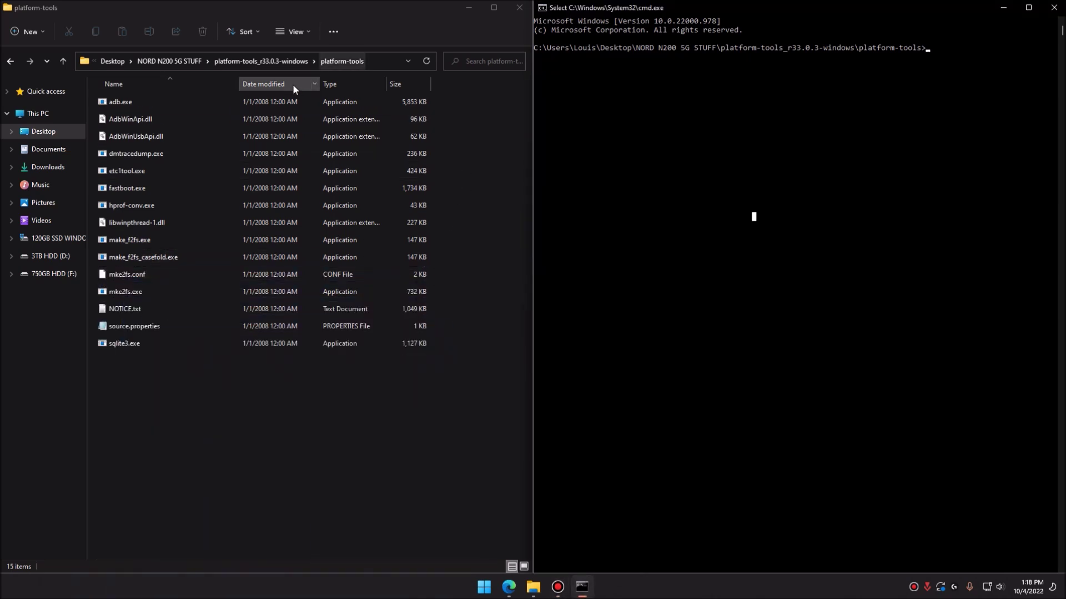
{"action": "left_click", "coordinate": [271, 57]}
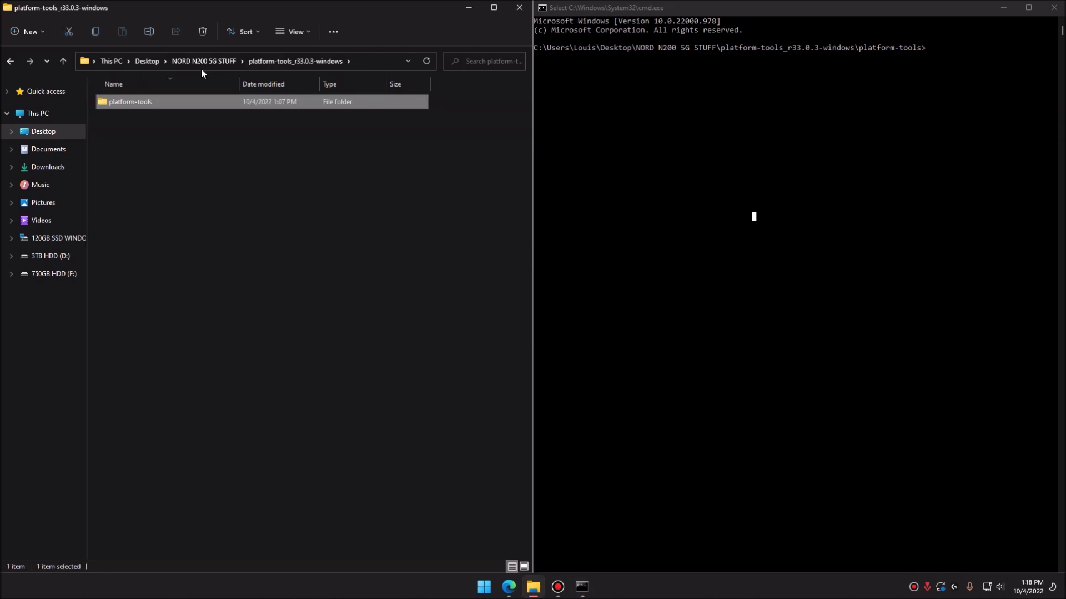
{"action": "left_click", "coordinate": [178, 58]}
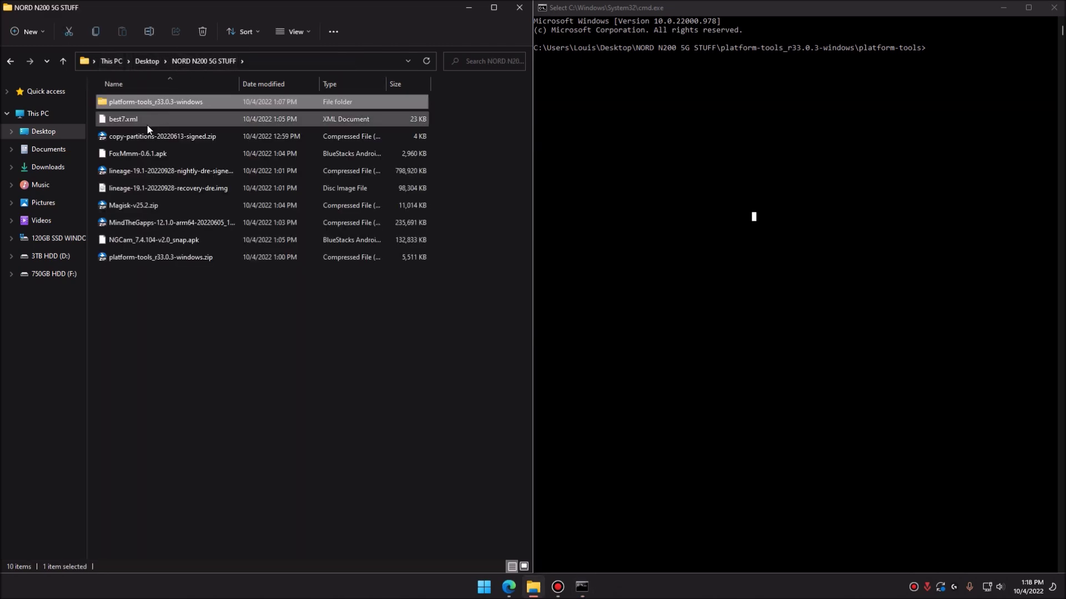
Look over the lineage-19.1 recovery image, the lineage-19.1 nightly zip and the MindTheGapps zip in the folder
{"action": "left_click", "coordinate": [140, 187]}
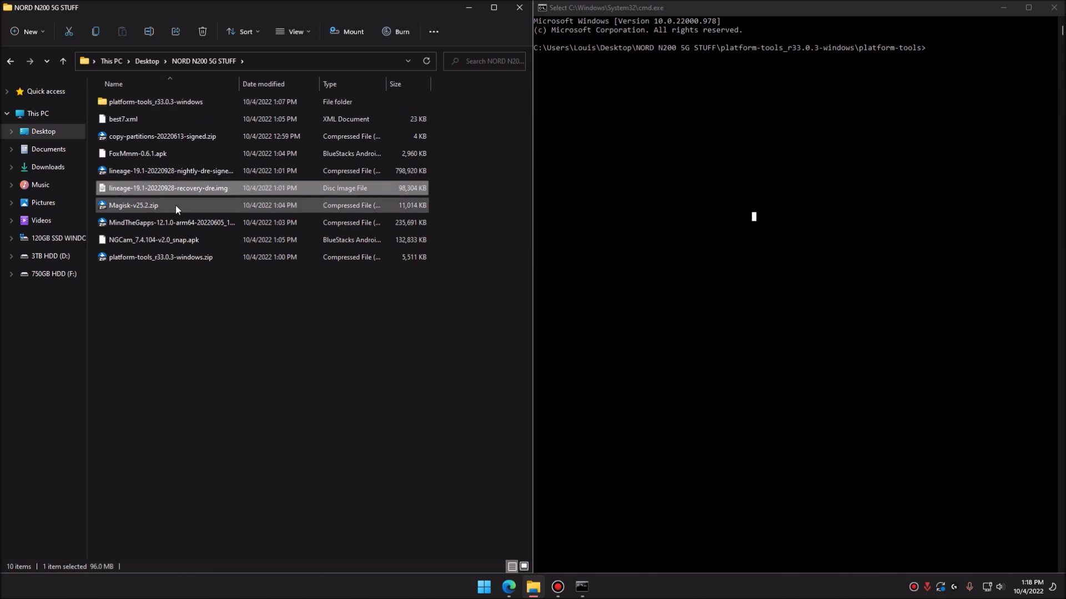
{"action": "left_click", "coordinate": [213, 172]}
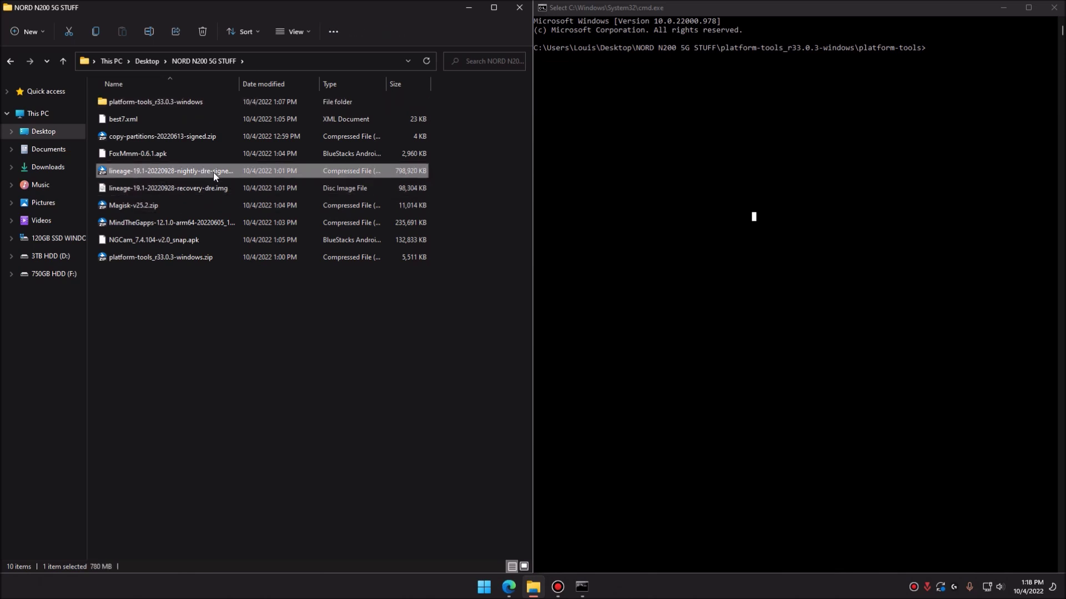
{"action": "left_click_drag", "start_coordinate": [213, 172], "coordinate": [131, 198]}
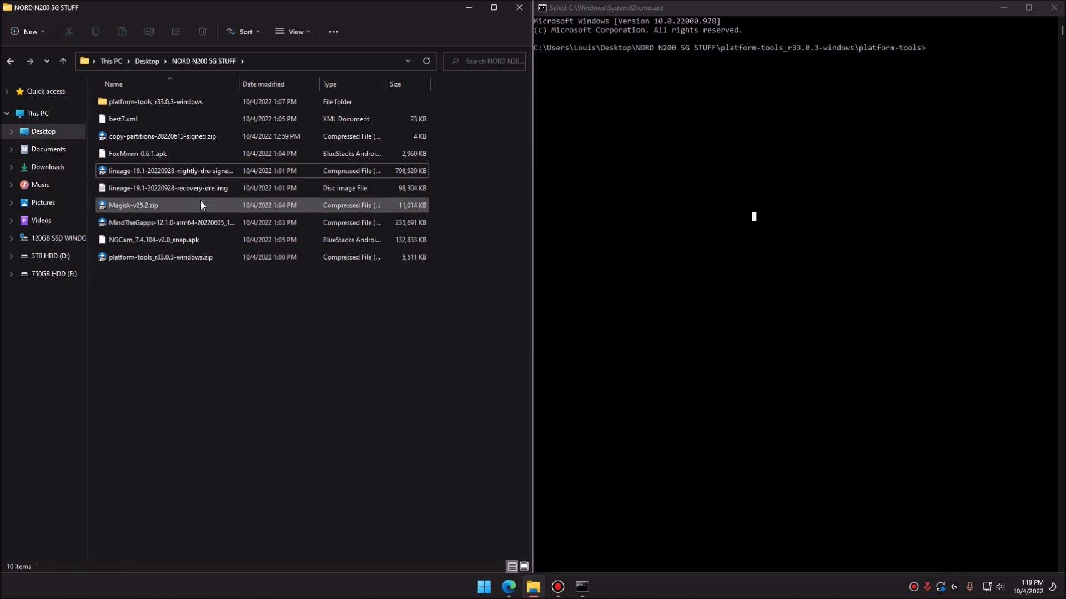
{"action": "left_click", "coordinate": [167, 220]}
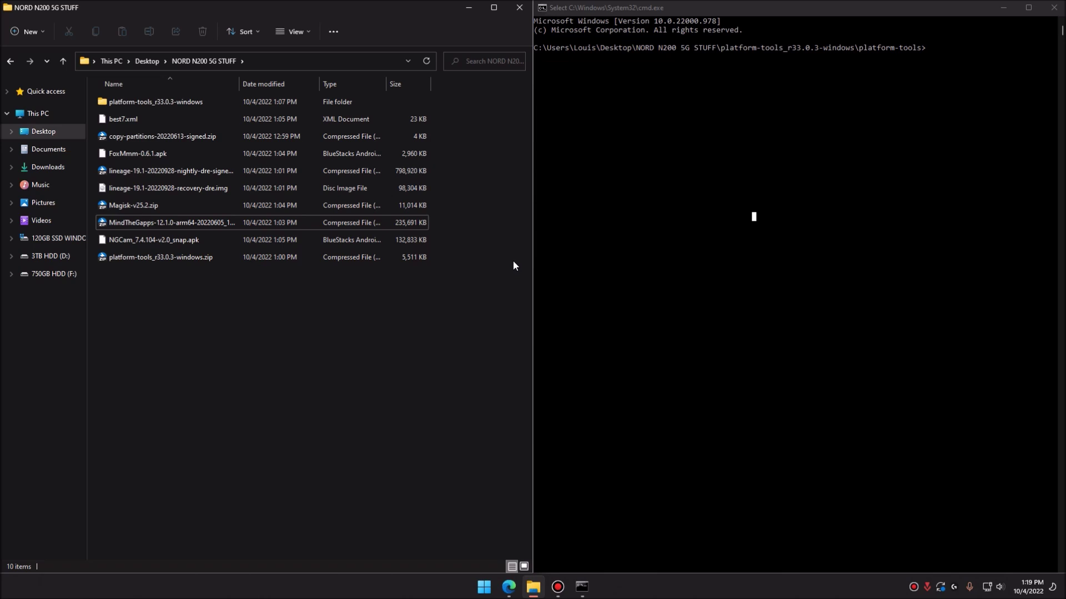
Run "adb reboot bootloader" in the Command Prompt to restart the phone into the bootloader
{"action": "left_click", "coordinate": [934, 47]}
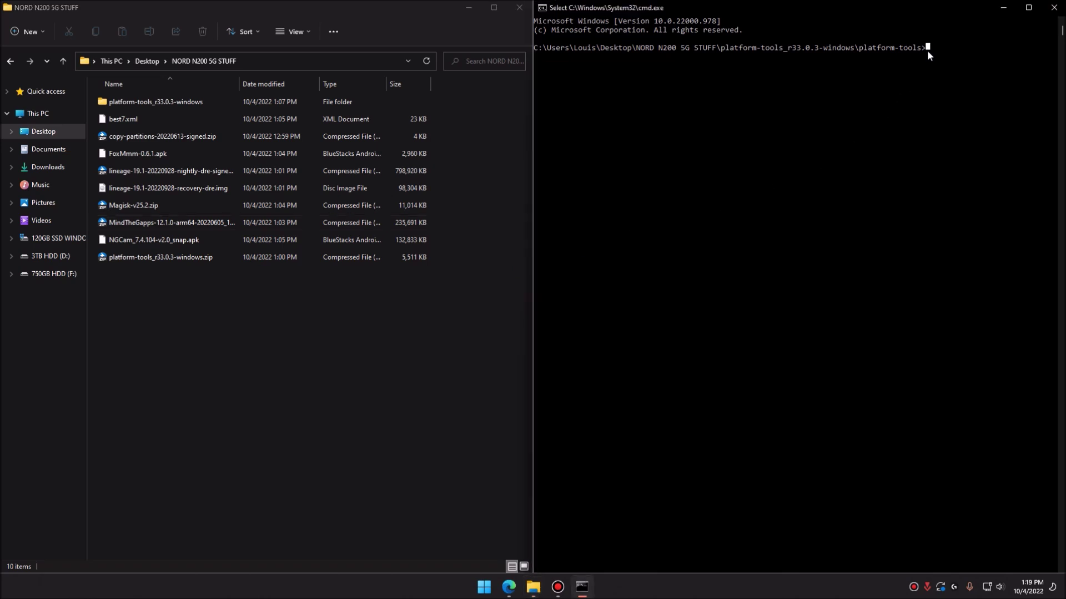
{"action": "type", "text": "a"}
{"action": "type", "text": "db reboot bootloader"}
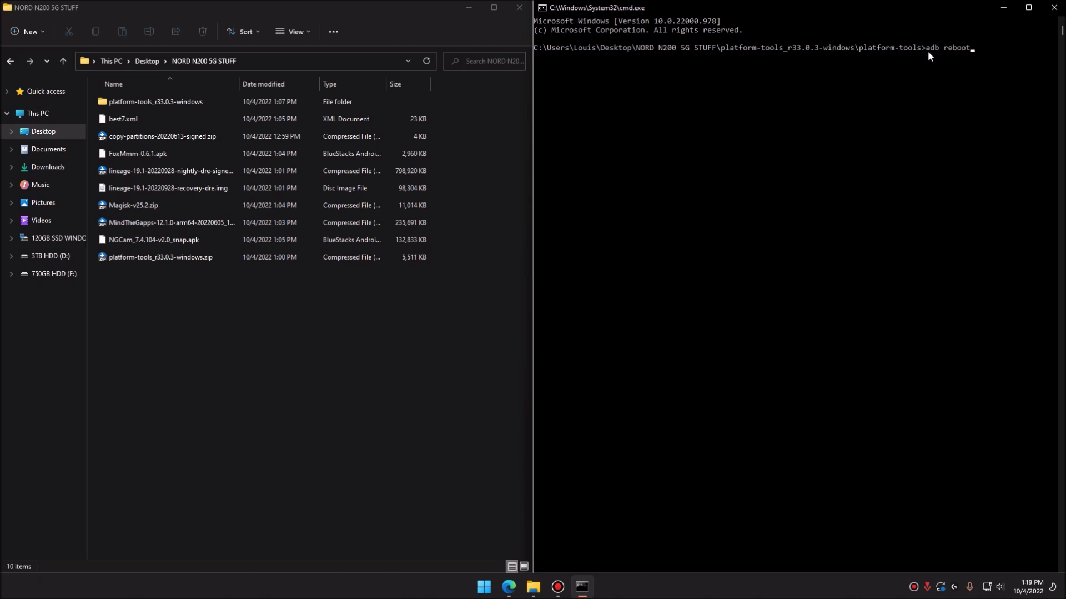
{"action": "key", "text": "Return"}
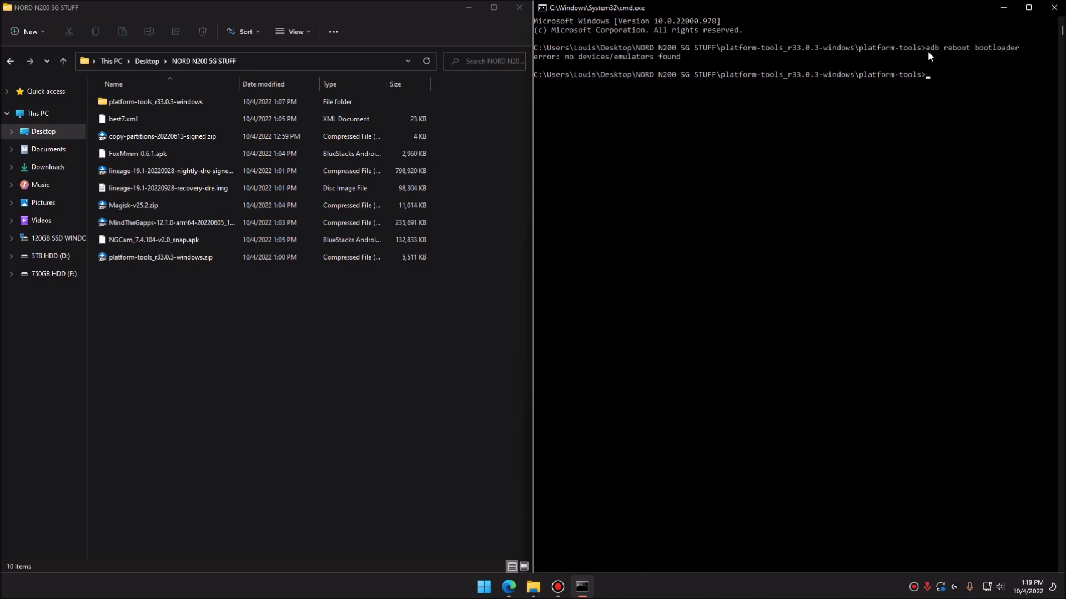
{"action": "left_click", "coordinate": [545, 61]}
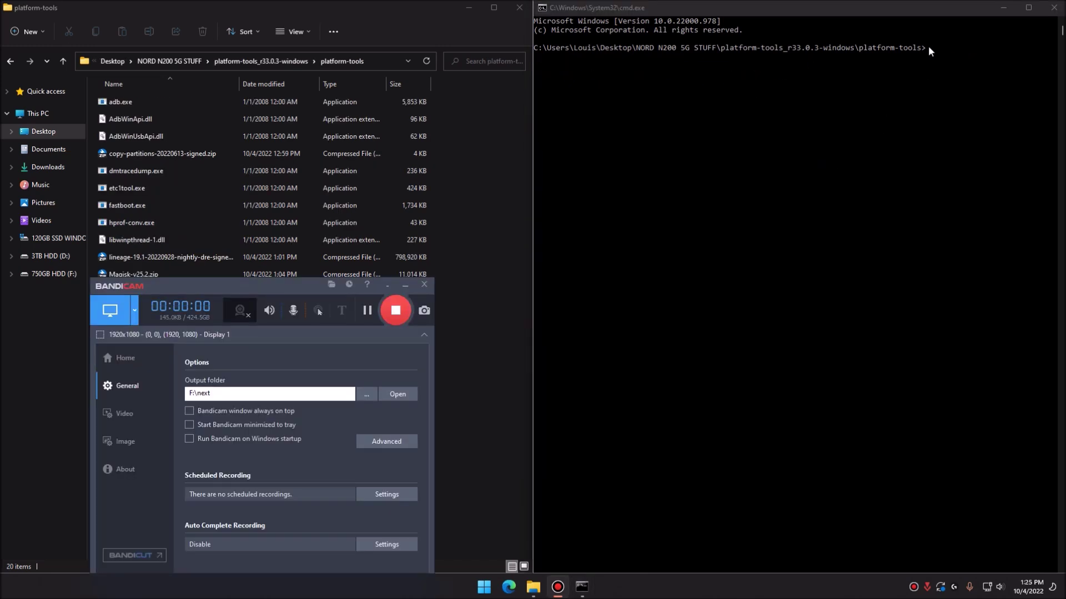
Run "fastboot devices" in the Command Prompt, check its output and minimize the Bandicam window
{"action": "left_click", "coordinate": [929, 47]}
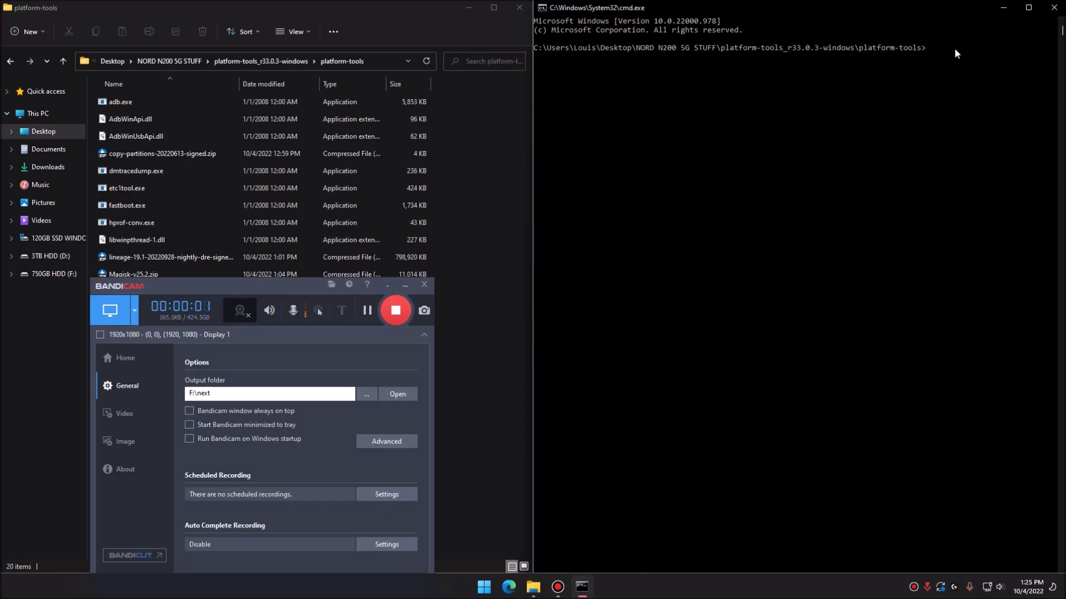
{"action": "type", "text": "fastboot devices"}
{"action": "key", "text": "Return"}
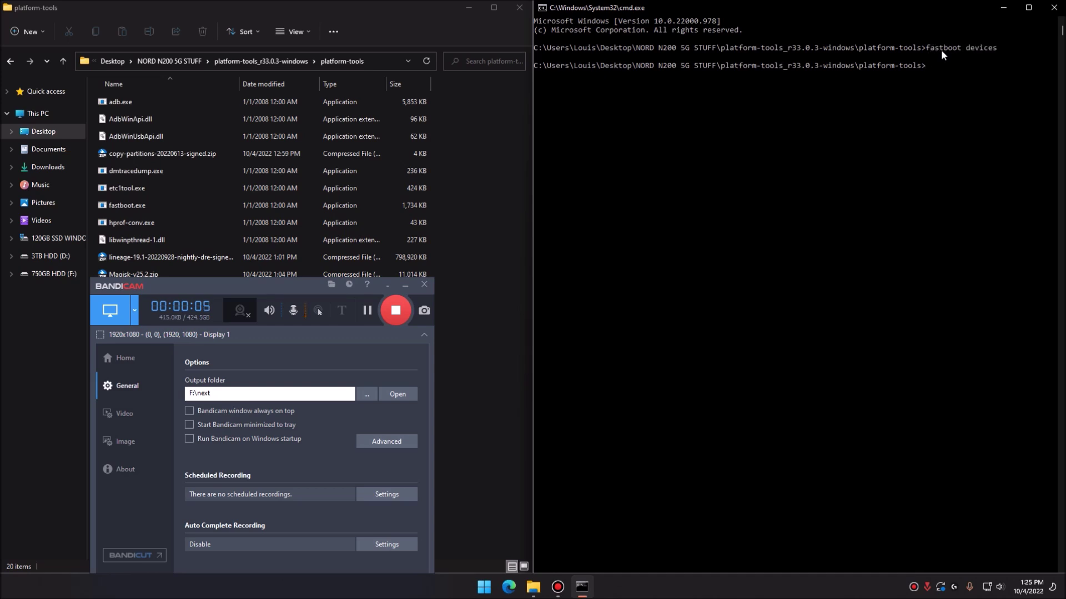
{"action": "left_click_drag", "start_coordinate": [536, 52], "coordinate": [643, 74]}
{"action": "left_click", "coordinate": [642, 74]}
{"action": "left_click", "coordinate": [405, 284]}
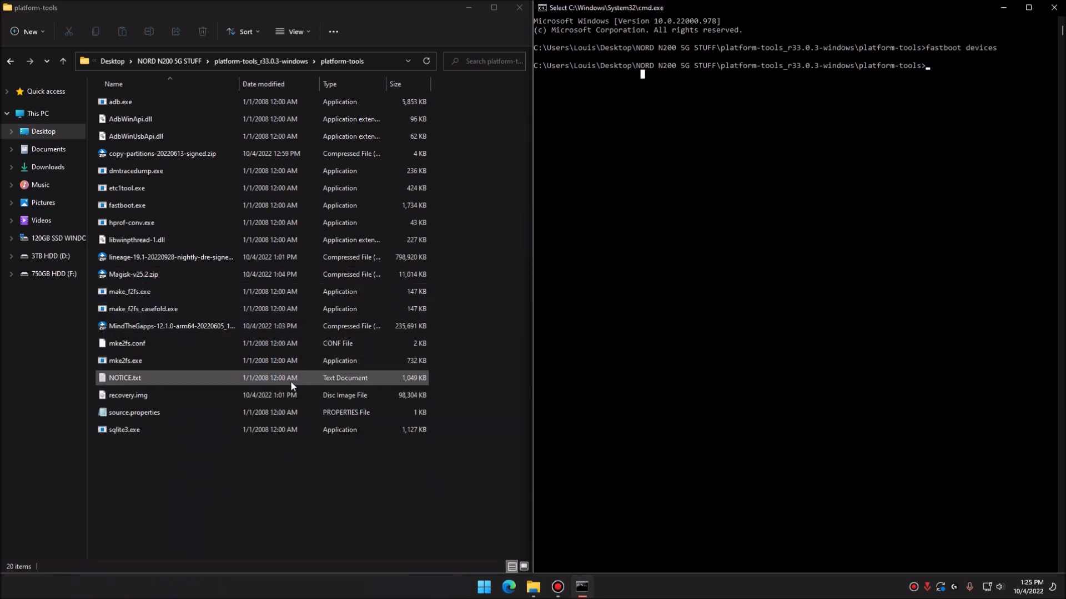
Look over NORD N200 5G STUFF, then the lineage, Magisk and copy-partitions zips and recovery.img in its platform-tools folder
{"action": "left_click", "coordinate": [167, 60]}
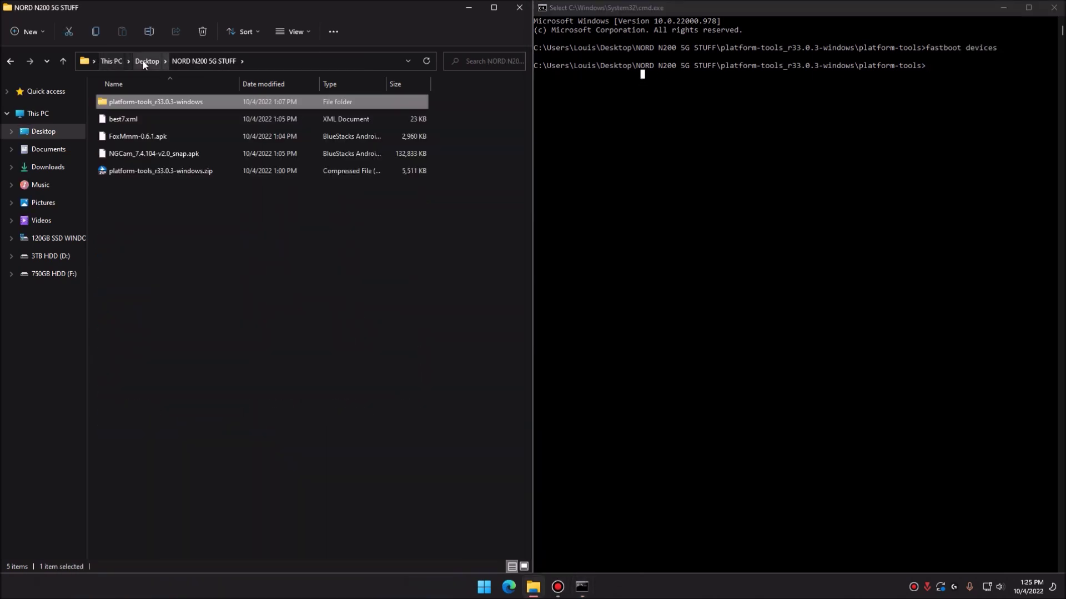
{"action": "double_click", "coordinate": [170, 102]}
{"action": "double_click", "coordinate": [170, 102]}
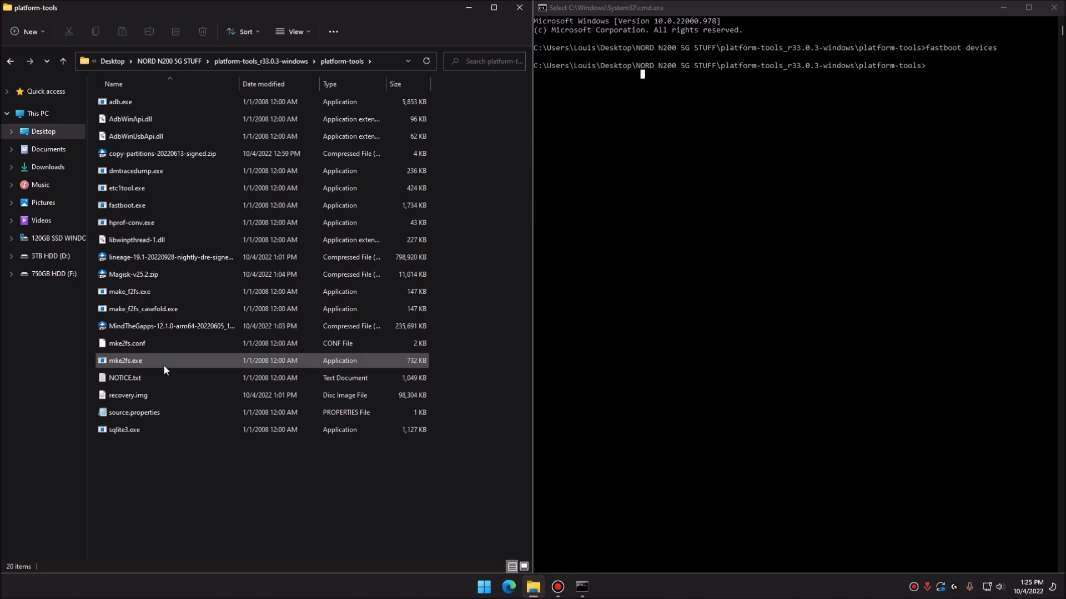
{"action": "left_click", "coordinate": [212, 259]}
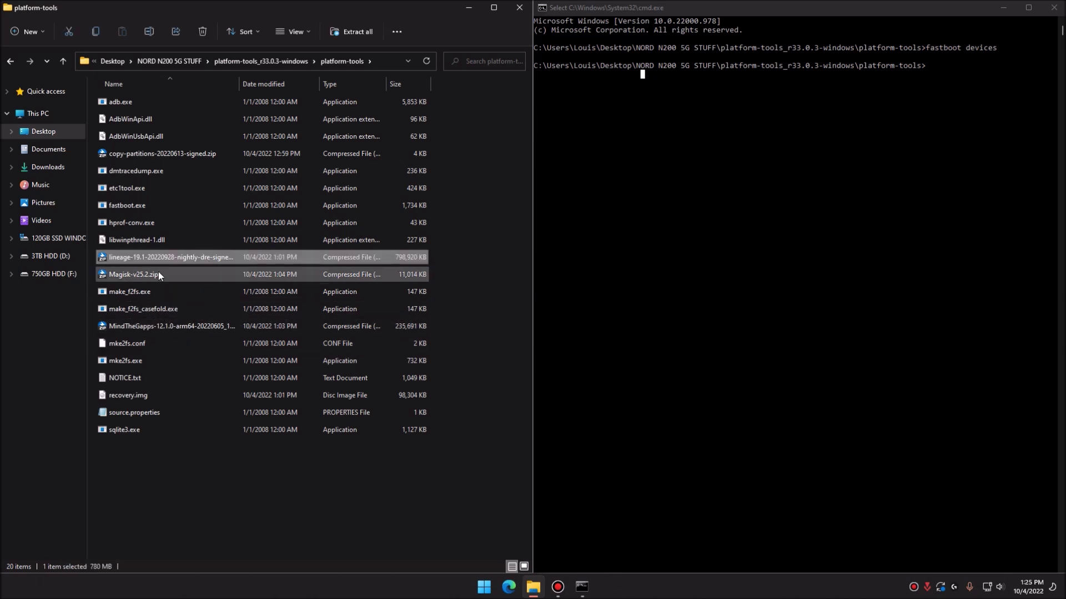
{"action": "left_click", "coordinate": [136, 276]}
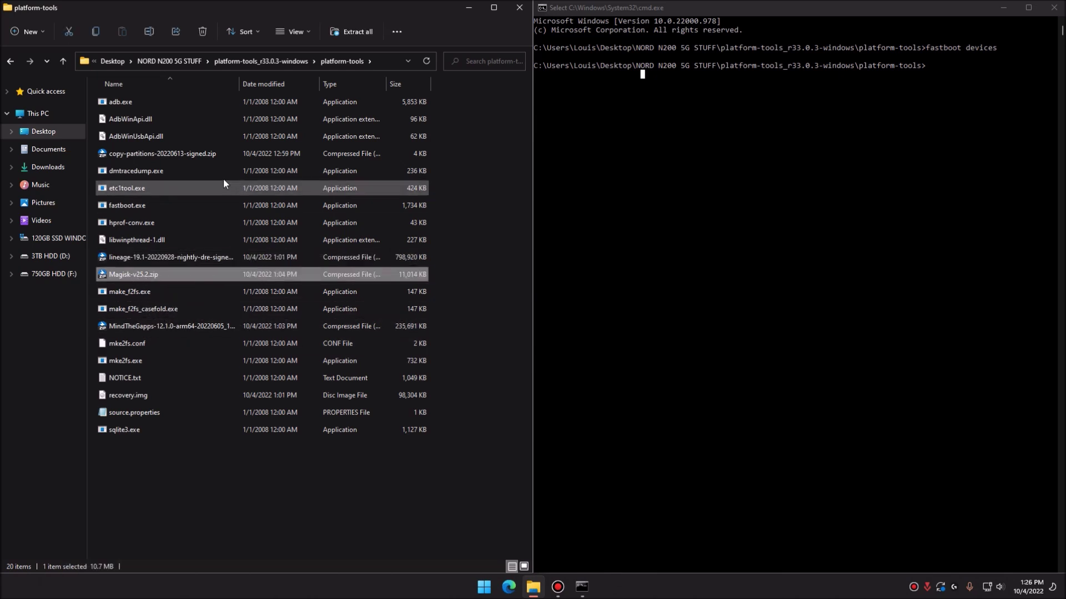
{"action": "left_click", "coordinate": [161, 155]}
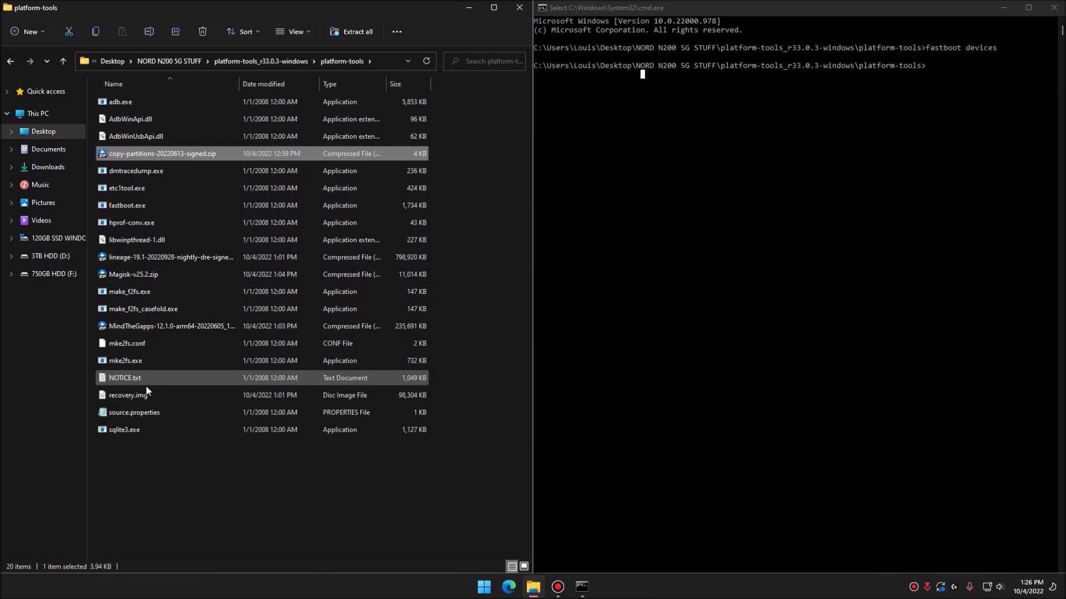
{"action": "left_click", "coordinate": [140, 397]}
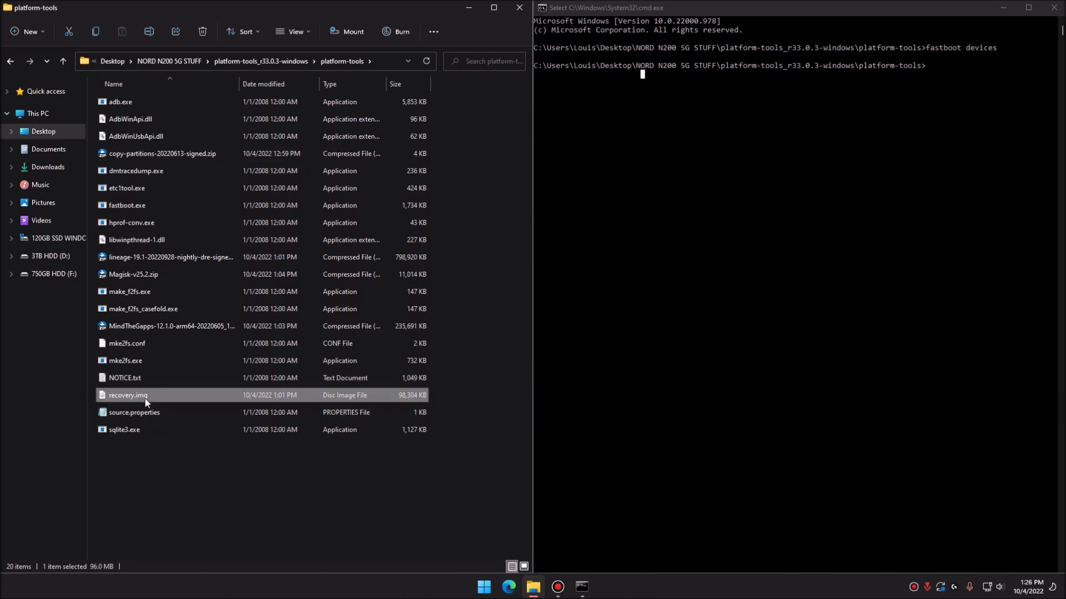
Rename the lineage-19.1 nightly zip in the platform-tools folder to lineage.zip
{"action": "left_click", "coordinate": [174, 261]}
{"action": "right_click", "coordinate": [169, 262]}
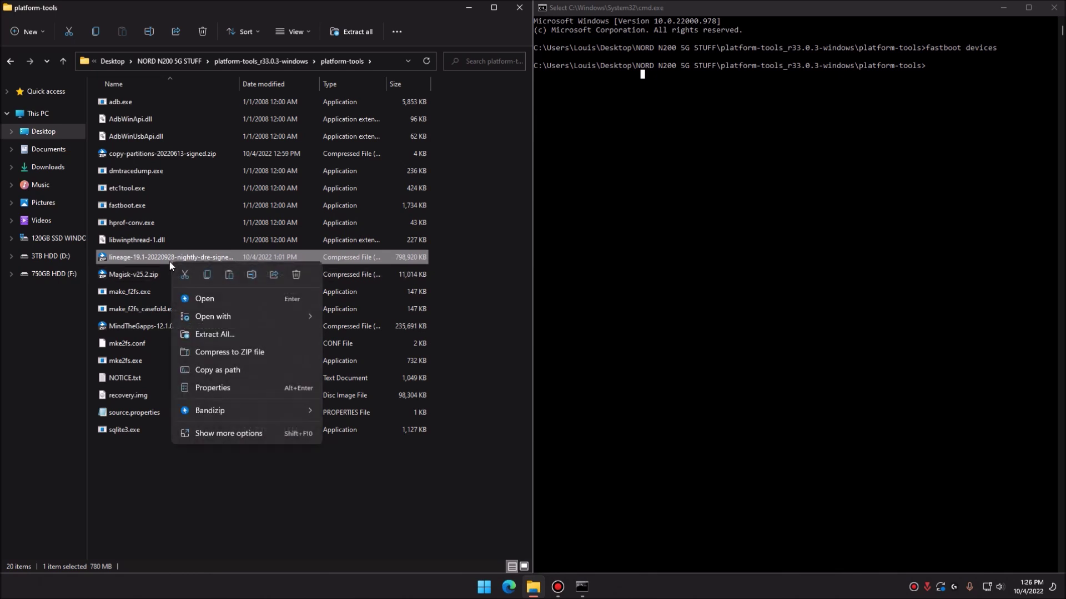
{"action": "left_click", "coordinate": [252, 274]}
{"action": "left_click", "coordinate": [132, 259]}
{"action": "left_click_drag", "start_coordinate": [132, 259], "coordinate": [232, 257]}
{"action": "key", "text": "BackSpace"}
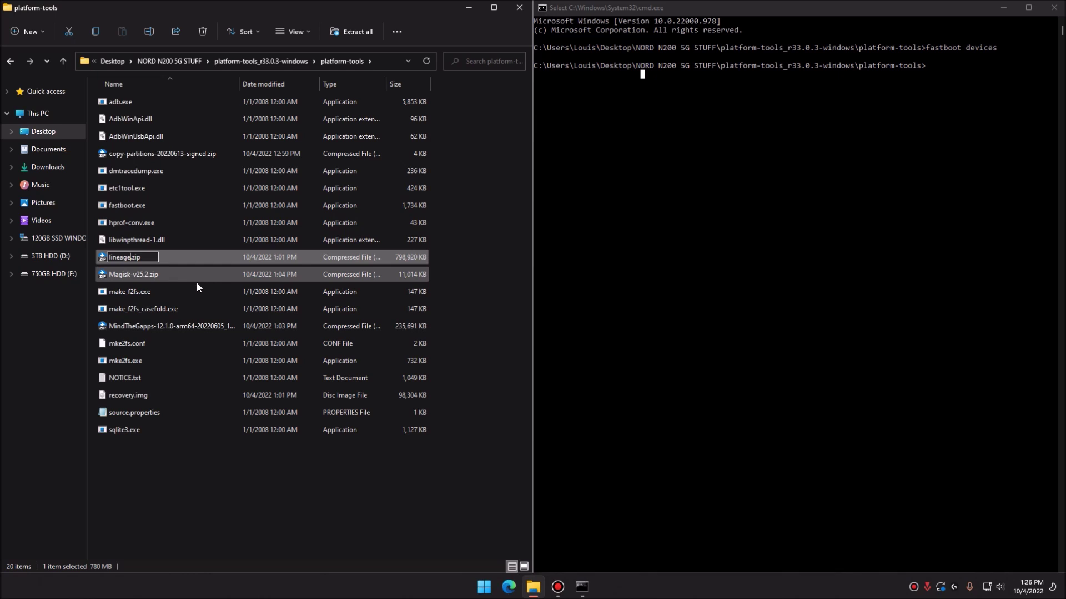
Rename Magisk-v25.2.zip in the platform-tools folder to root.zip
{"action": "left_click", "coordinate": [138, 276]}
{"action": "right_click", "coordinate": [138, 277]}
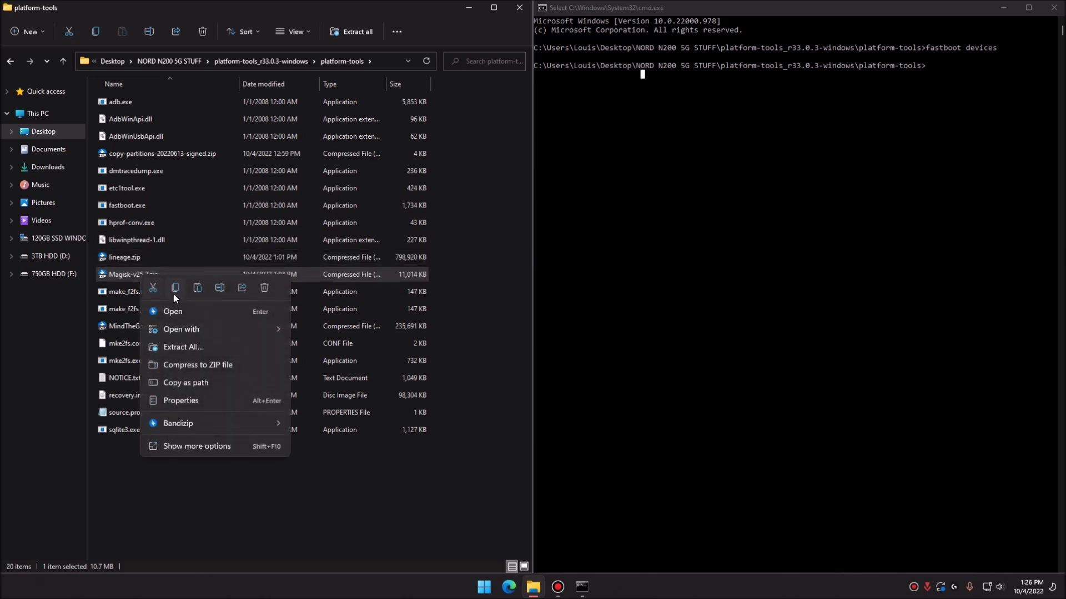
{"action": "left_click", "coordinate": [220, 286]}
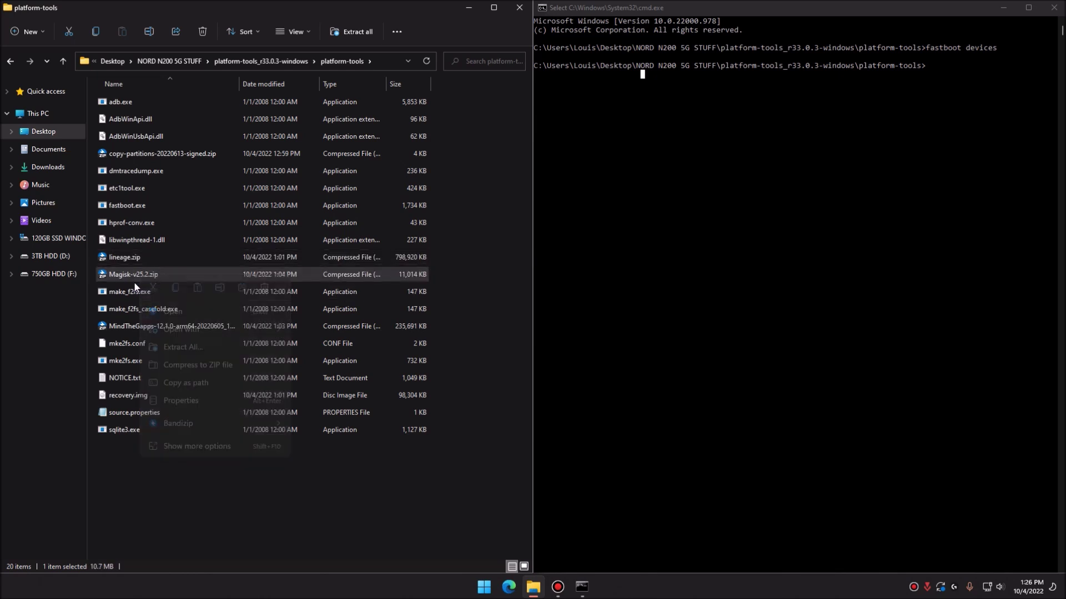
{"action": "left_click_drag", "start_coordinate": [109, 274], "coordinate": [150, 275]}
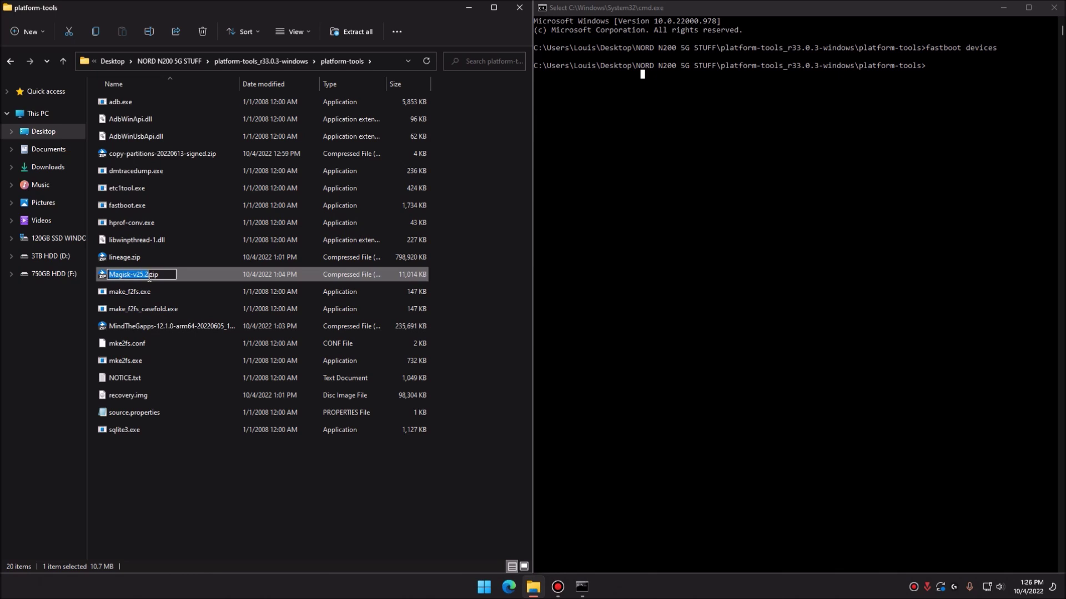
{"action": "type", "text": "root"}
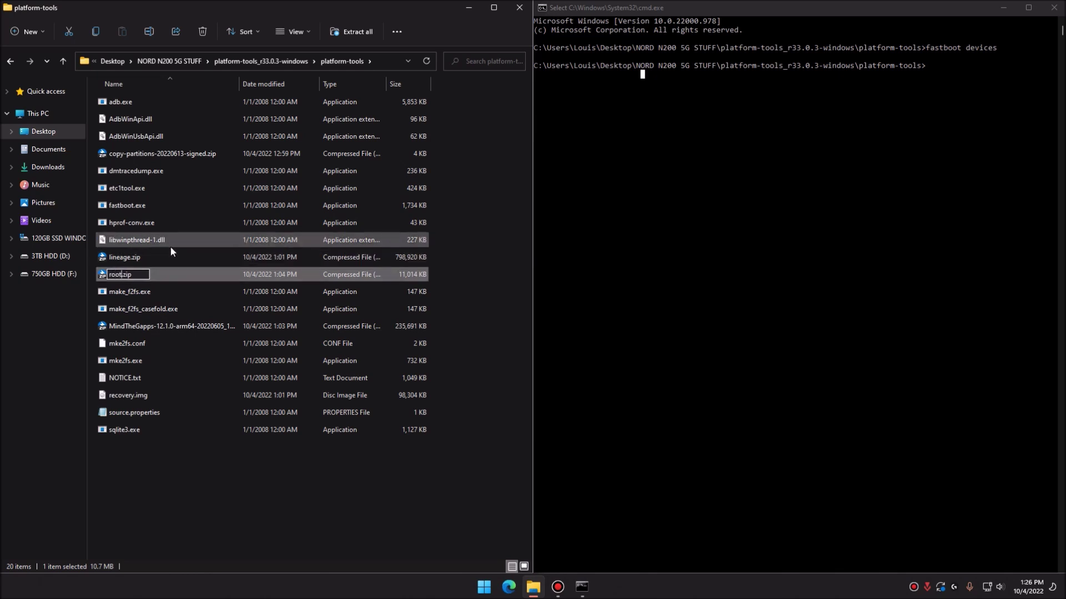
{"action": "key", "text": "Return"}
Rename the MindTheGapps-12.1.0 zip in the platform-tools folder to Gapps.zip
{"action": "right_click", "coordinate": [153, 309]}
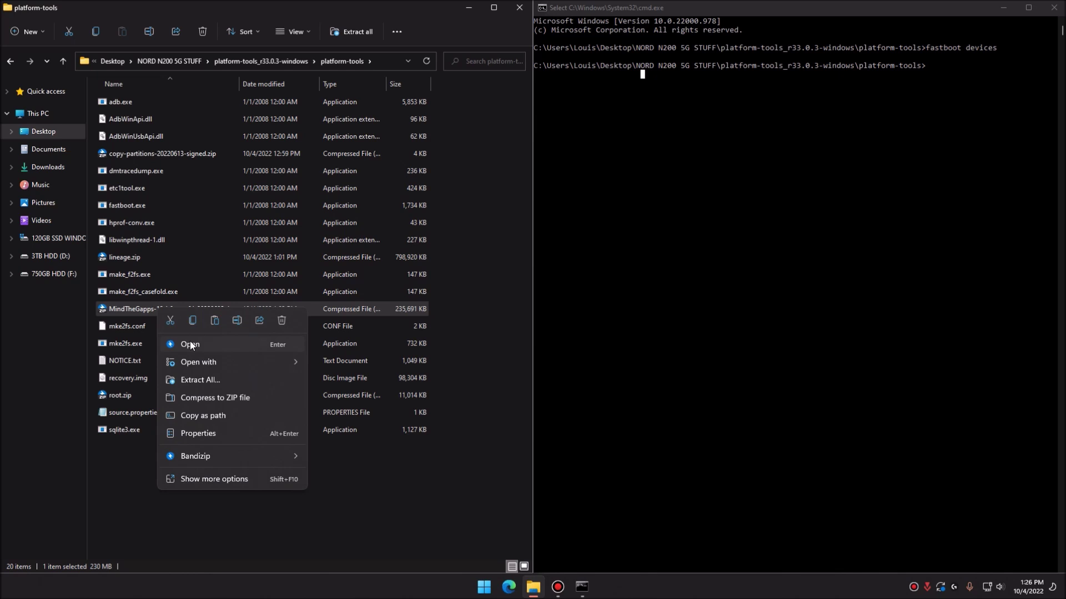
{"action": "left_click", "coordinate": [237, 320]}
{"action": "left_click_drag", "start_coordinate": [109, 309], "coordinate": [216, 311]}
{"action": "key", "text": "BackSpace"}
{"action": "key", "text": "BackSpace"}
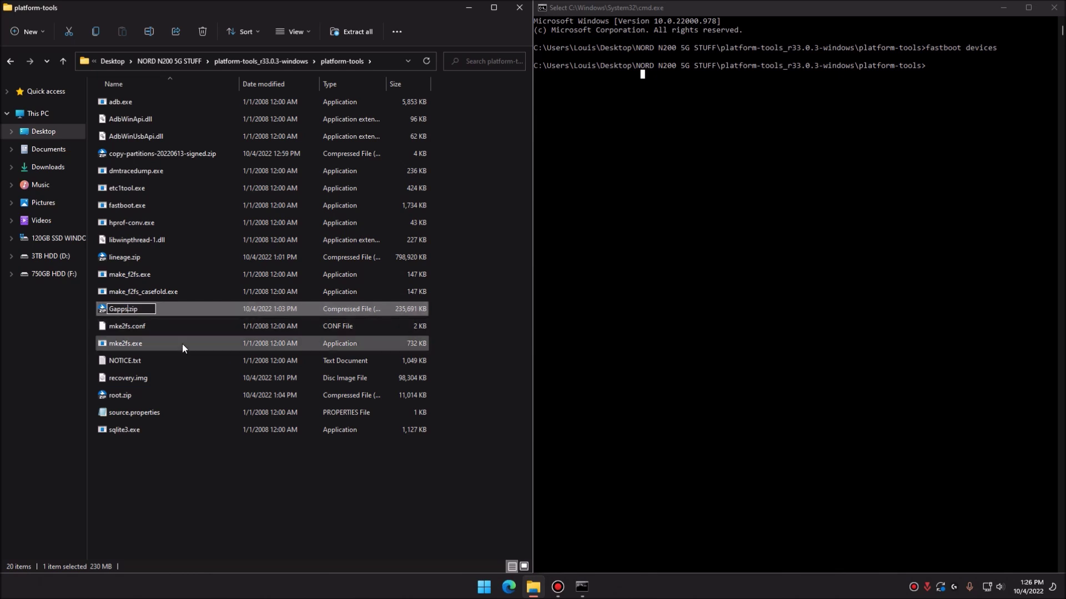
{"action": "left_click", "coordinate": [142, 344]}
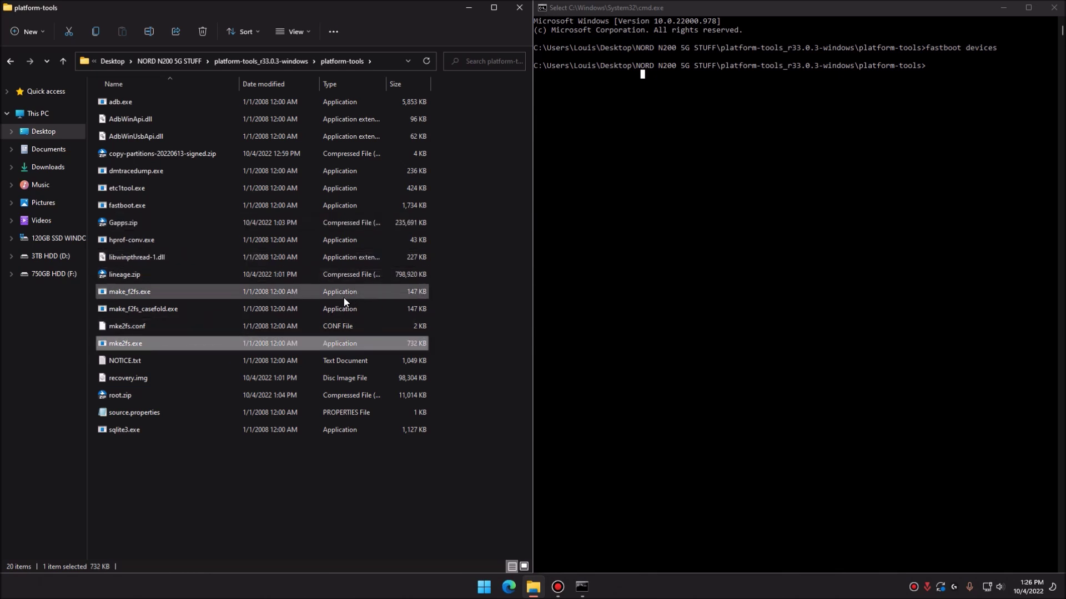
Flash the recovery image to the boot partition with "fastboot flash boot recovery.img" and check the command's output
{"action": "left_click", "coordinate": [744, 105]}
{"action": "key", "text": "Escape"}
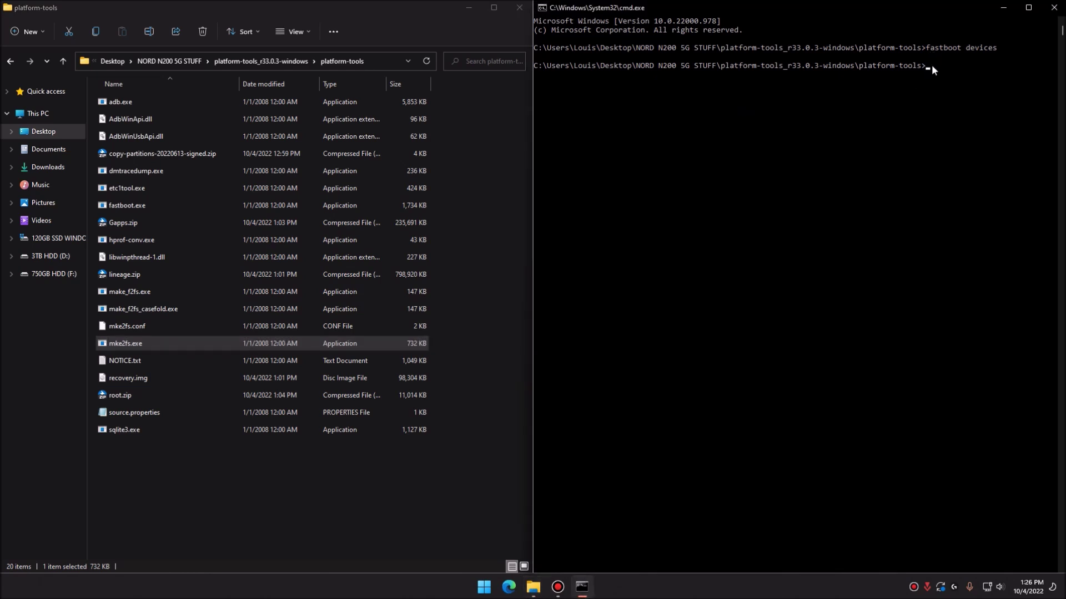
{"action": "type", "text": "fastboot flash boot recovery.img"}
{"action": "key", "text": "Return"}
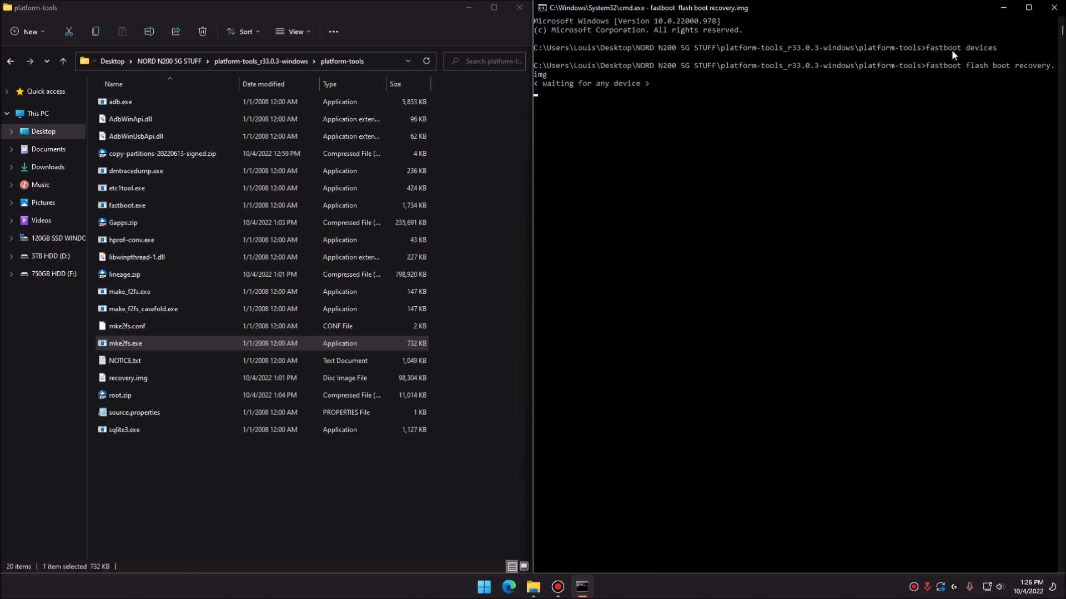
{"action": "left_click_drag", "start_coordinate": [535, 90], "coordinate": [634, 92]}
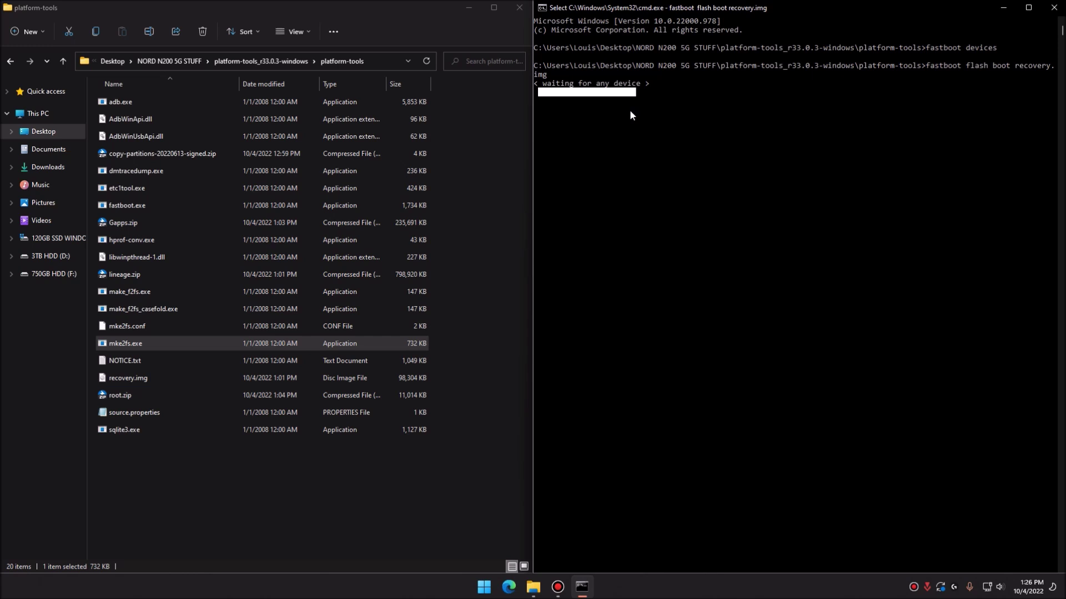
Close the Command Prompt, open a fresh one in the platform-tools folder and dock it beside File Explorer
{"action": "left_click", "coordinate": [1053, 7]}
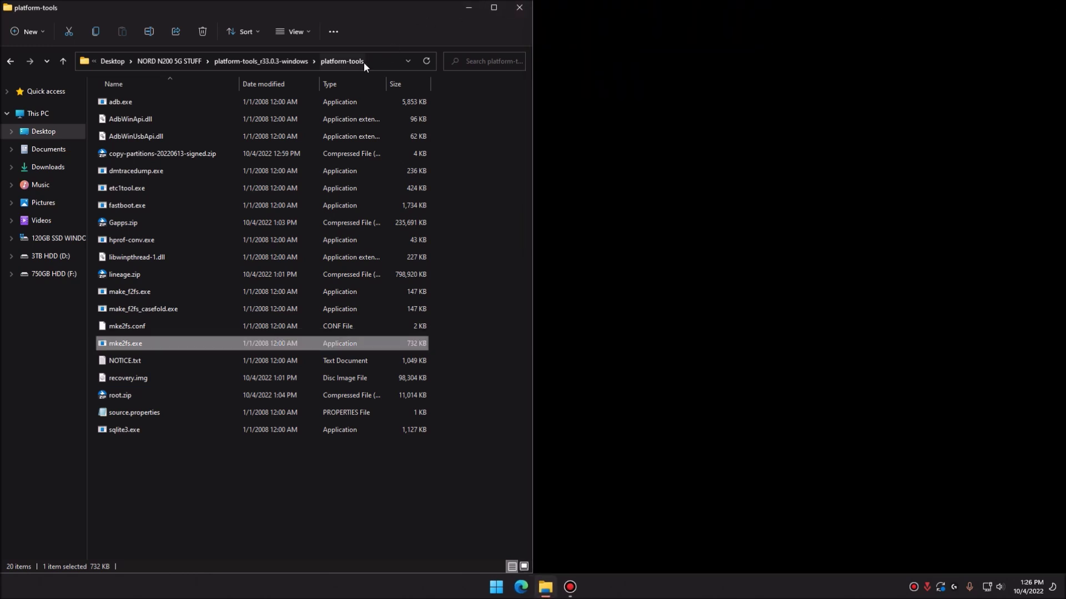
{"action": "left_click", "coordinate": [376, 62]}
{"action": "type", "text": "cmd"}
{"action": "key", "text": "Return"}
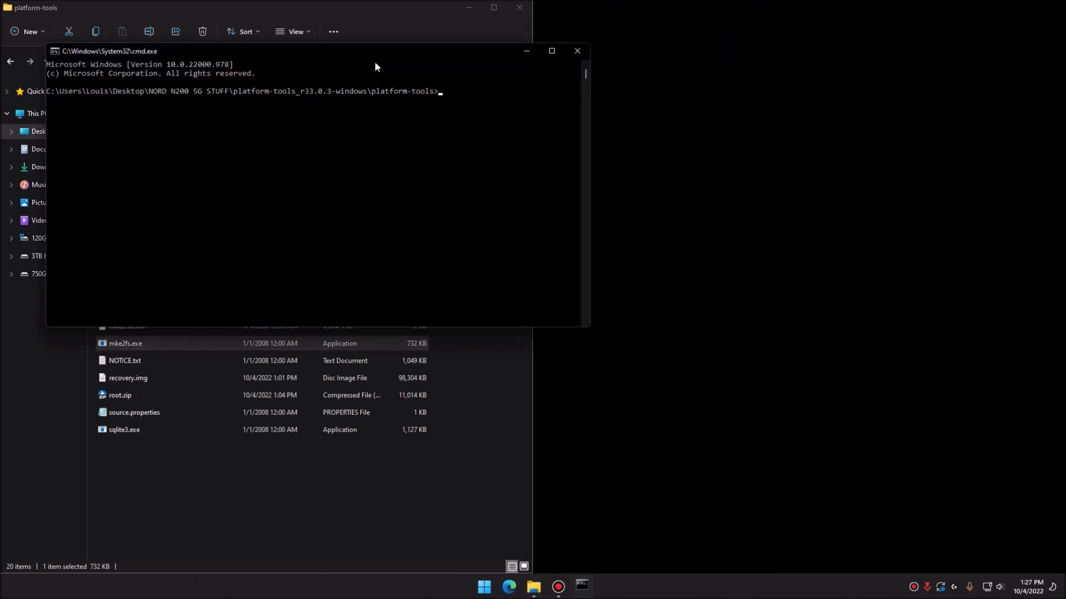
{"action": "key", "text": "super+Right"}
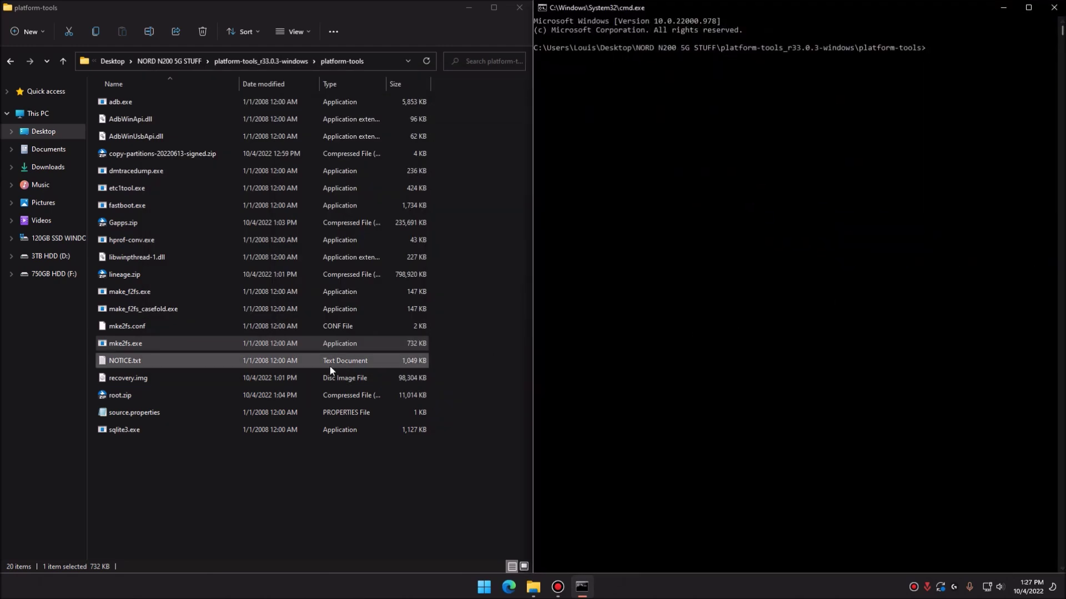
{"action": "left_click", "coordinate": [286, 444]}
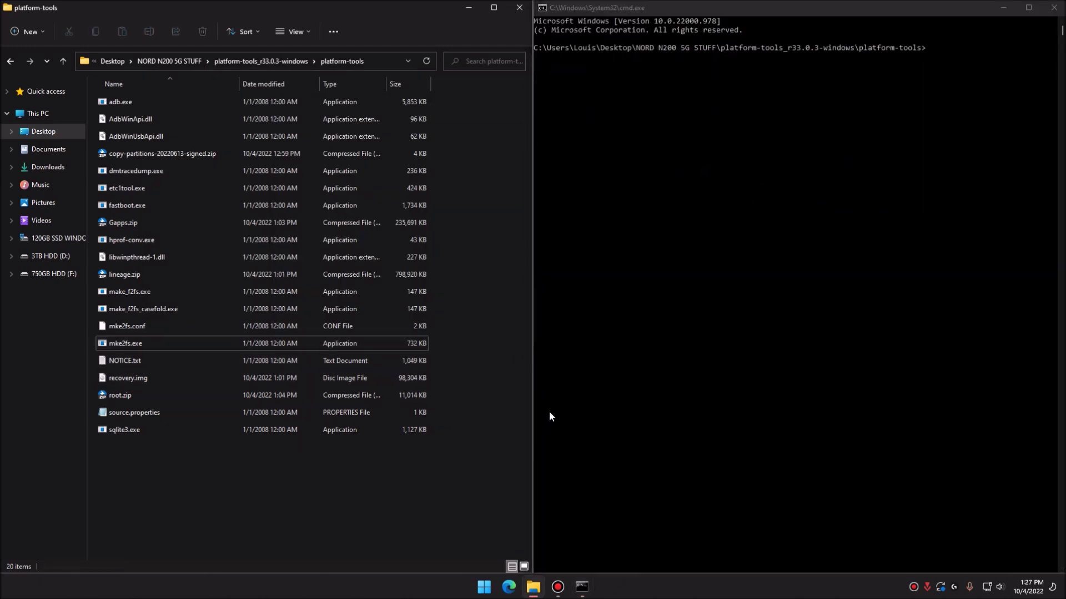
Run "adb reboot recovery" in the Command Prompt to restart the phone into recovery
{"action": "left_click", "coordinate": [928, 49]}
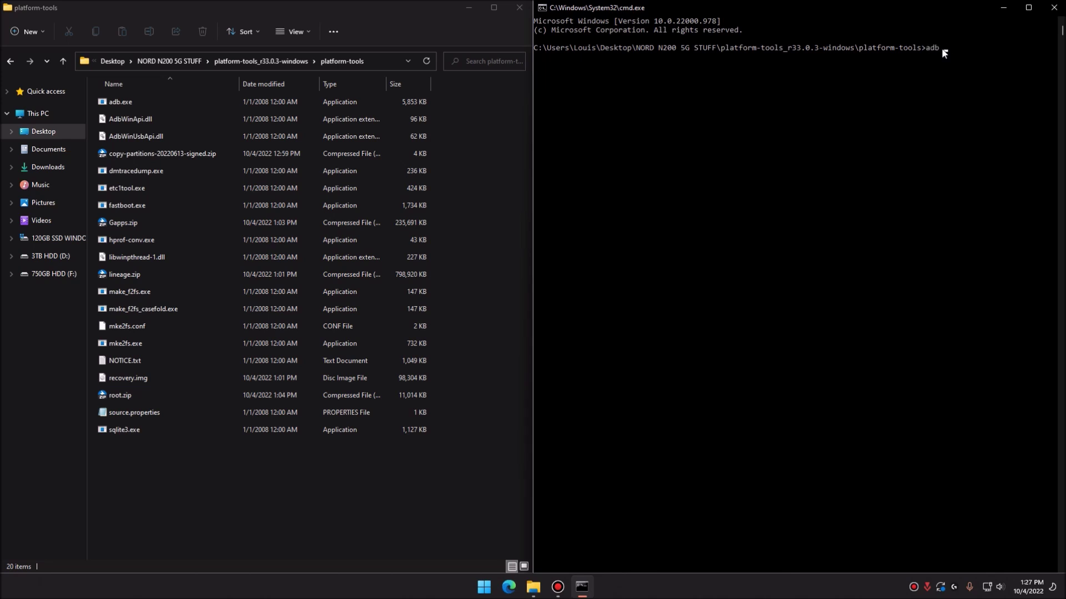
{"action": "type", "text": "adb reboot recovery"}
{"action": "key", "text": "Return"}
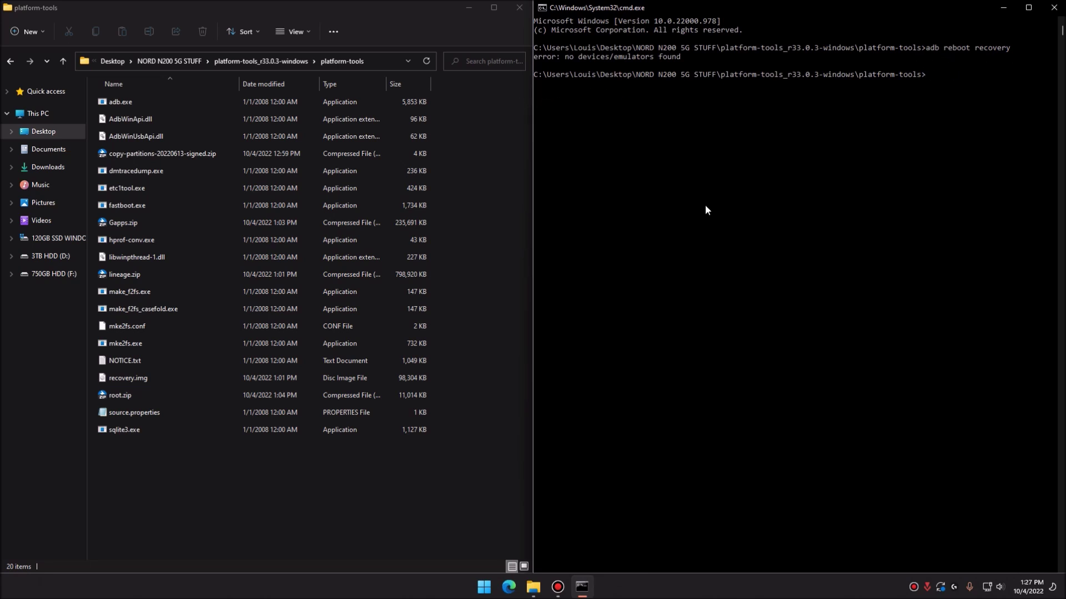
{"action": "left_click", "coordinate": [330, 484]}
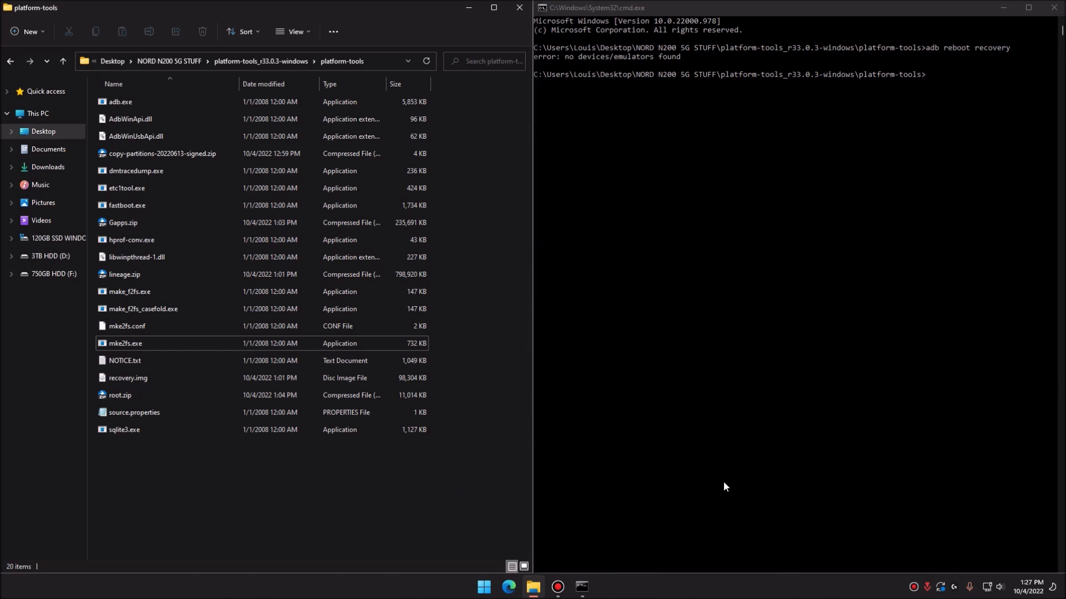
{"action": "mouse_move", "coordinate": [561, 585]}
{"action": "left_click", "coordinate": [558, 586]}
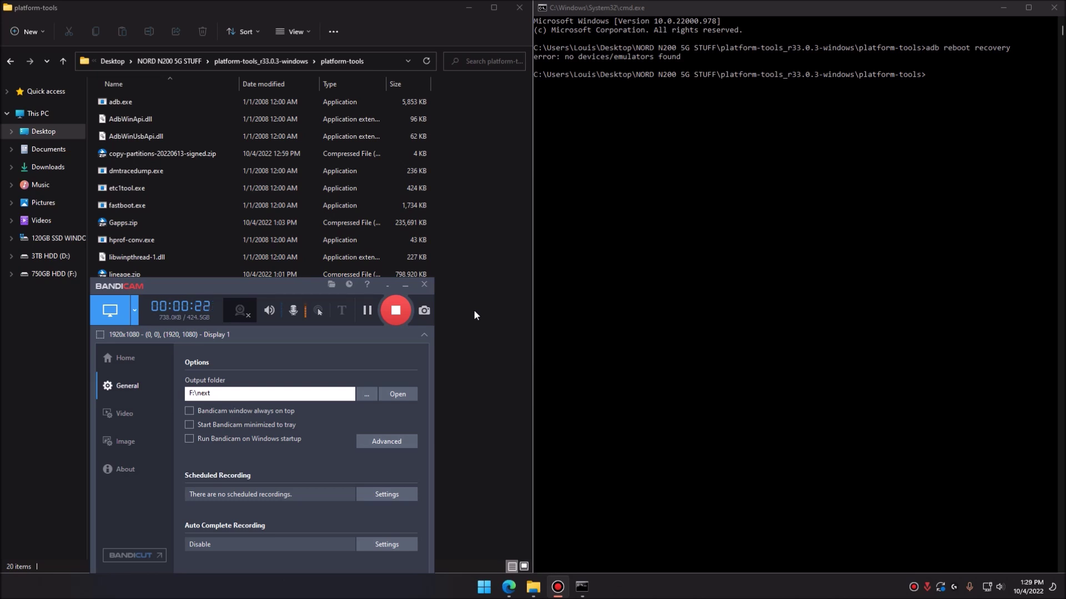
{"action": "left_click", "coordinate": [472, 306]}
{"action": "left_click", "coordinate": [211, 156]}
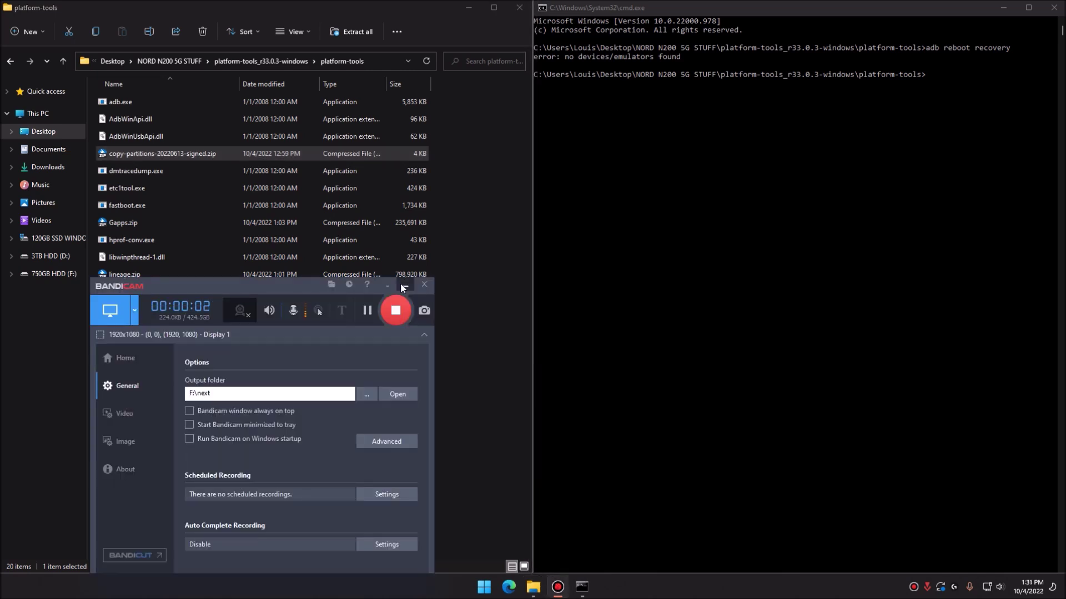
{"action": "left_click", "coordinate": [404, 287]}
{"action": "left_click", "coordinate": [253, 459]}
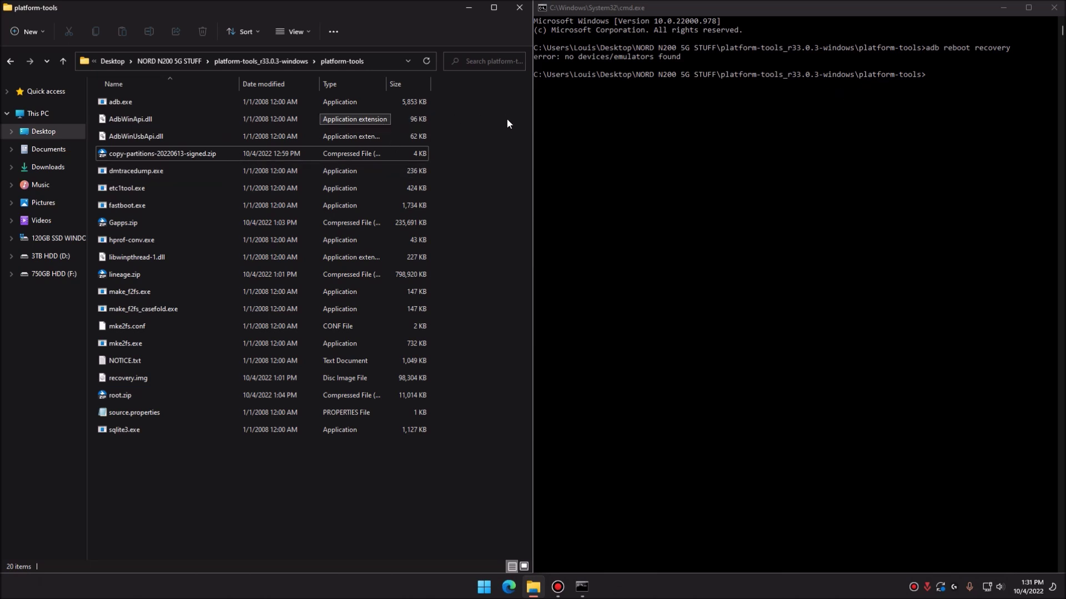
Run "adb sideload copy-partitions-20220613-signed.zip" in the Command Prompt to send the copy-partitions package to the phone
{"action": "left_click", "coordinate": [931, 100]}
{"action": "type", "text": "adb sideload copy"}
{"action": "key", "text": "Tab"}
{"action": "left_click", "coordinate": [967, 75]}
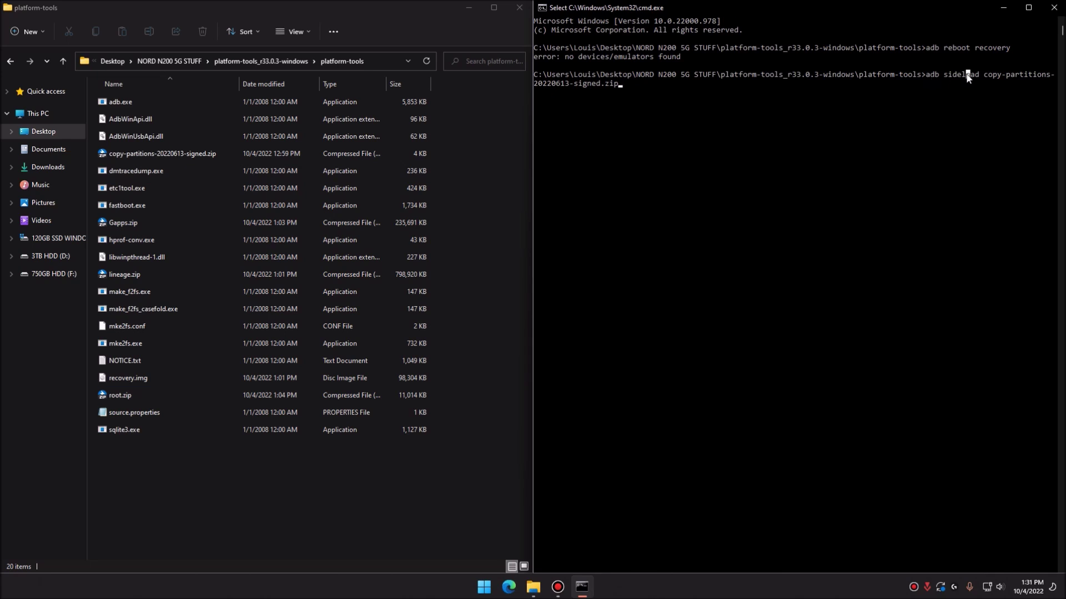
{"action": "left_click_drag", "start_coordinate": [985, 76], "coordinate": [620, 89]}
{"action": "left_click", "coordinate": [214, 155]}
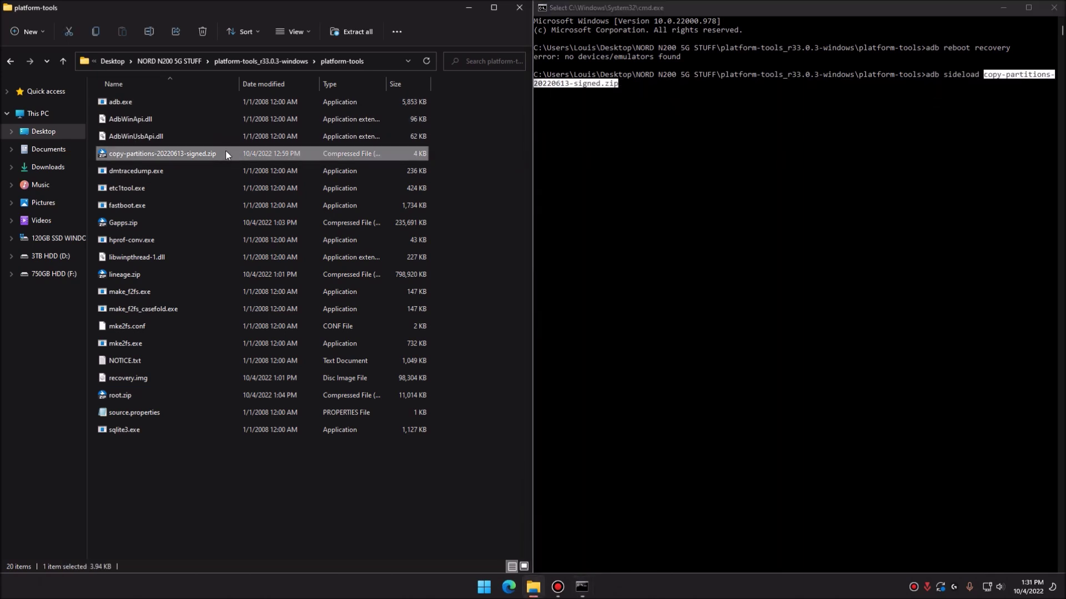
{"action": "left_click", "coordinate": [626, 87]}
{"action": "left_click", "coordinate": [624, 85]}
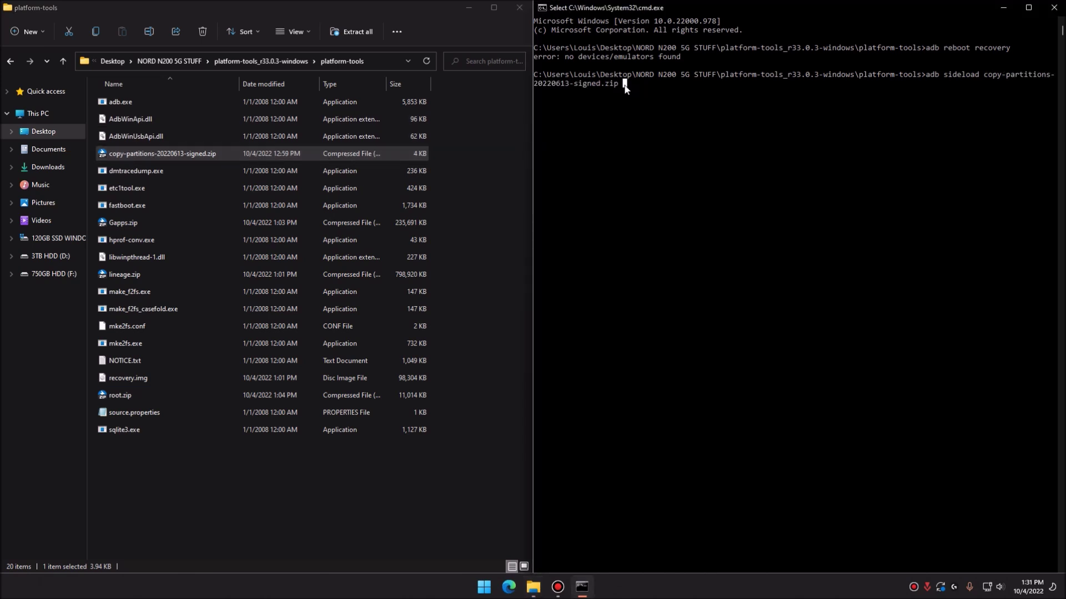
{"action": "left_click", "coordinate": [649, 91]}
{"action": "key", "text": "Escape"}
{"action": "left_click", "coordinate": [675, 89]}
{"action": "key", "text": "Escape"}
{"action": "key", "text": "Return"}
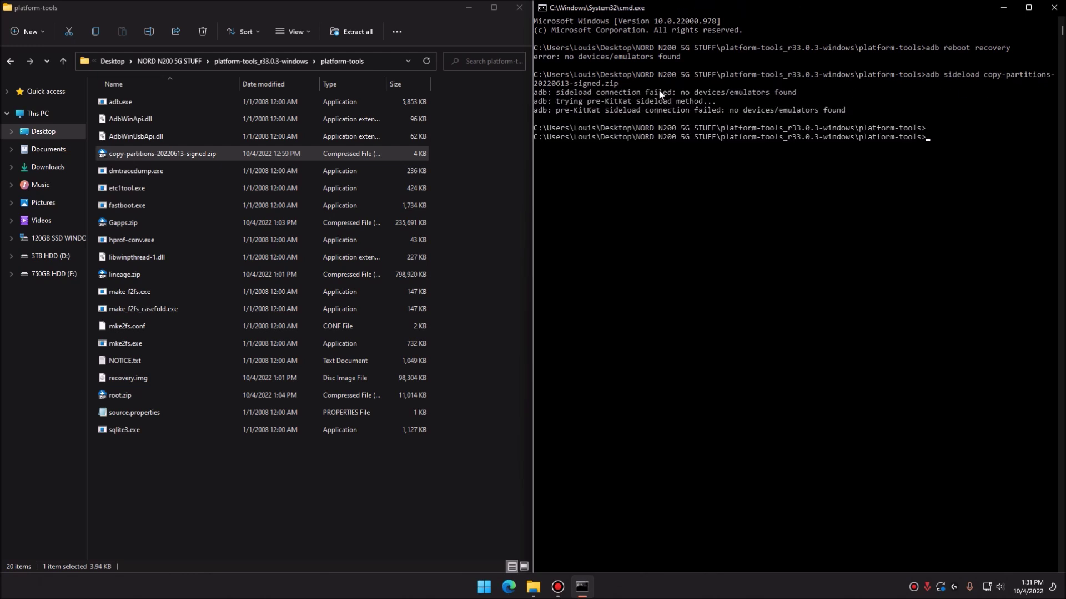
{"action": "left_click_drag", "start_coordinate": [863, 111], "coordinate": [912, 153]}
{"action": "left_click", "coordinate": [757, 179]}
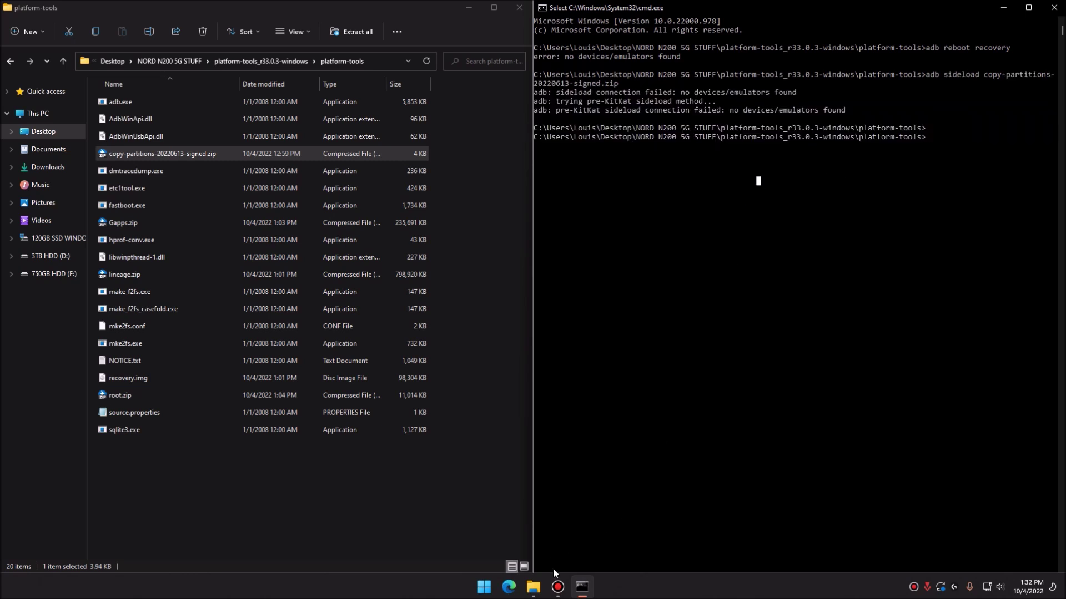
{"action": "mouse_move", "coordinate": [554, 592]}
{"action": "left_click", "coordinate": [558, 587]}
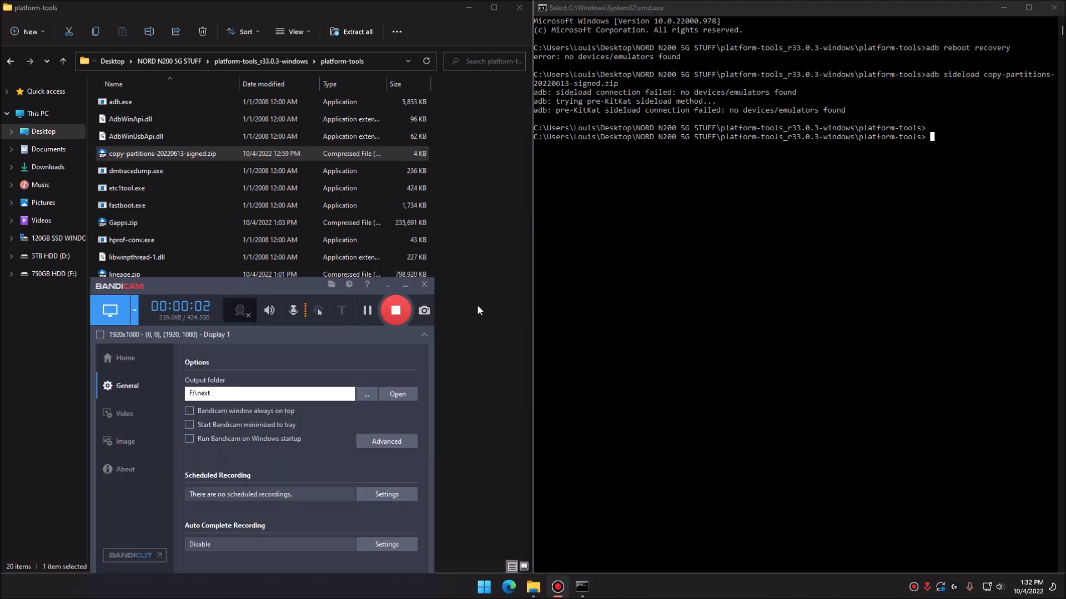
{"action": "left_click", "coordinate": [405, 285]}
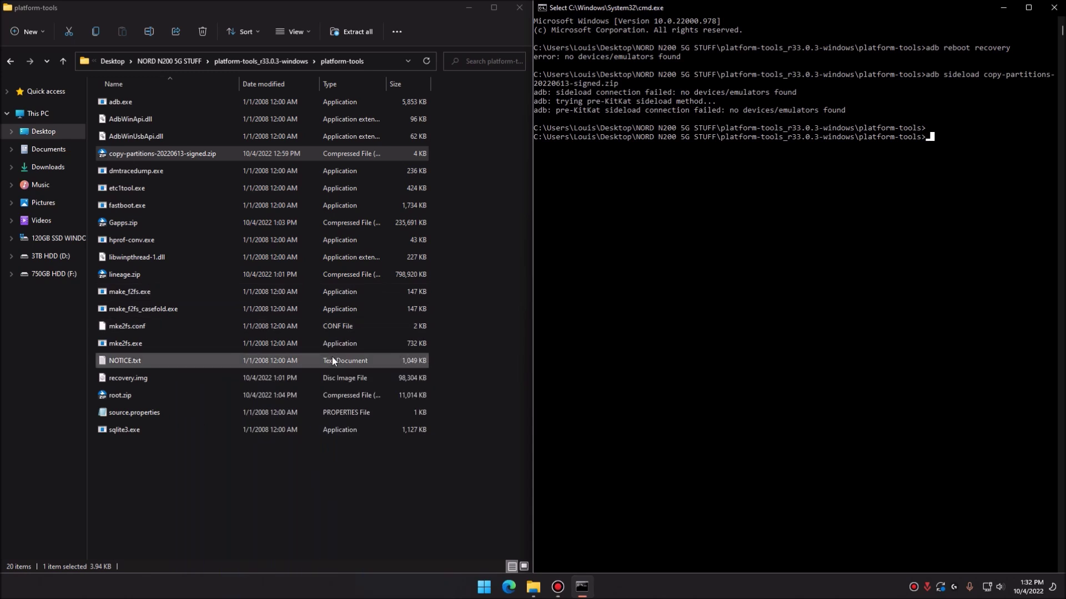
{"action": "left_click", "coordinate": [217, 221]}
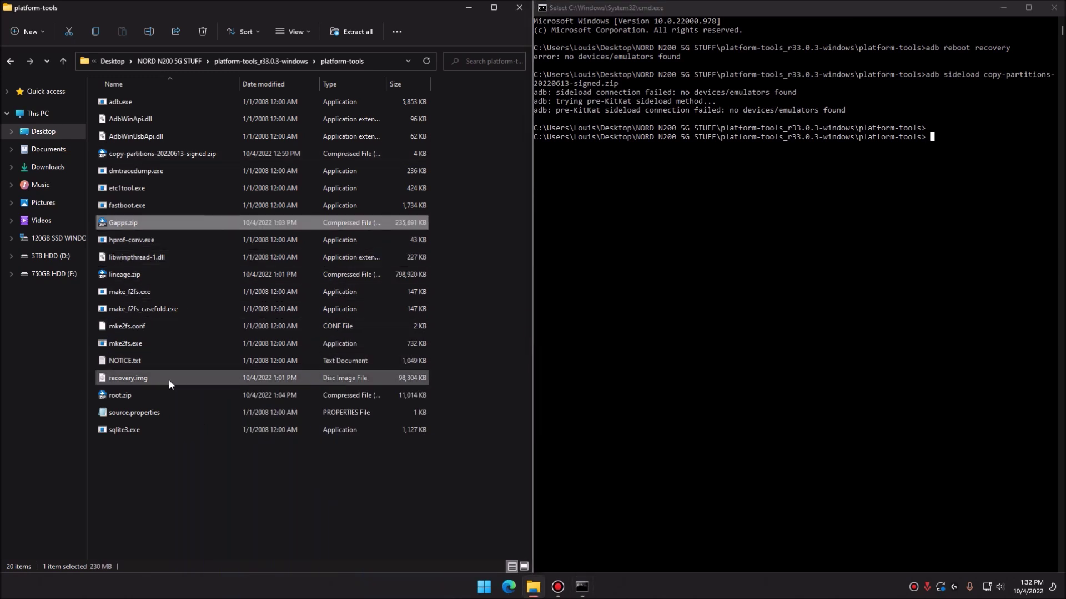
{"action": "left_click", "coordinate": [153, 395]}
{"action": "left_click", "coordinate": [258, 463]}
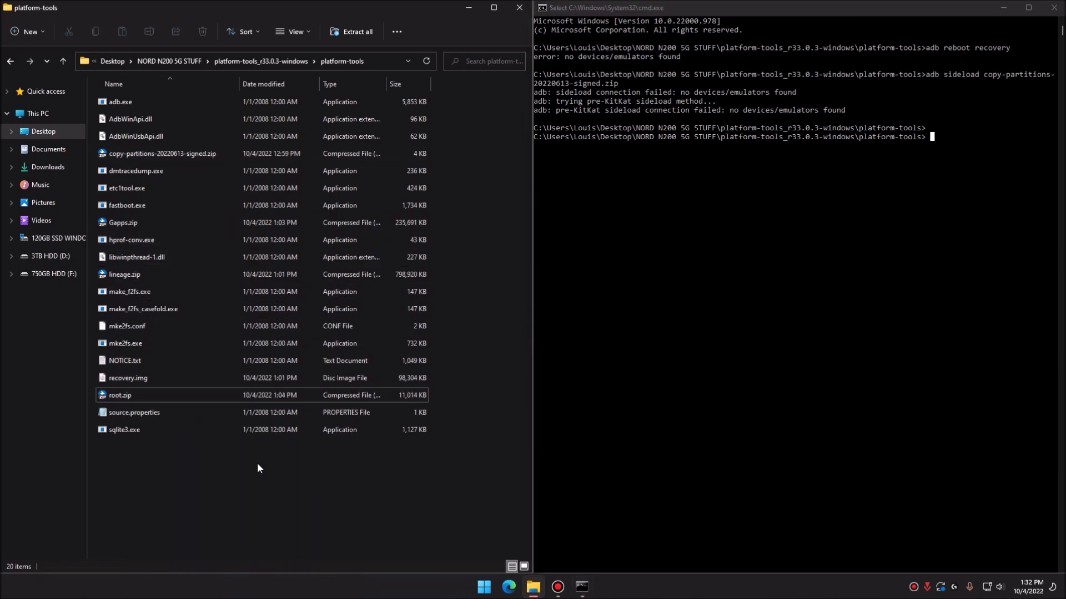
{"action": "left_click", "coordinate": [156, 395]}
{"action": "left_click", "coordinate": [277, 490]}
{"action": "key", "text": "Home"}
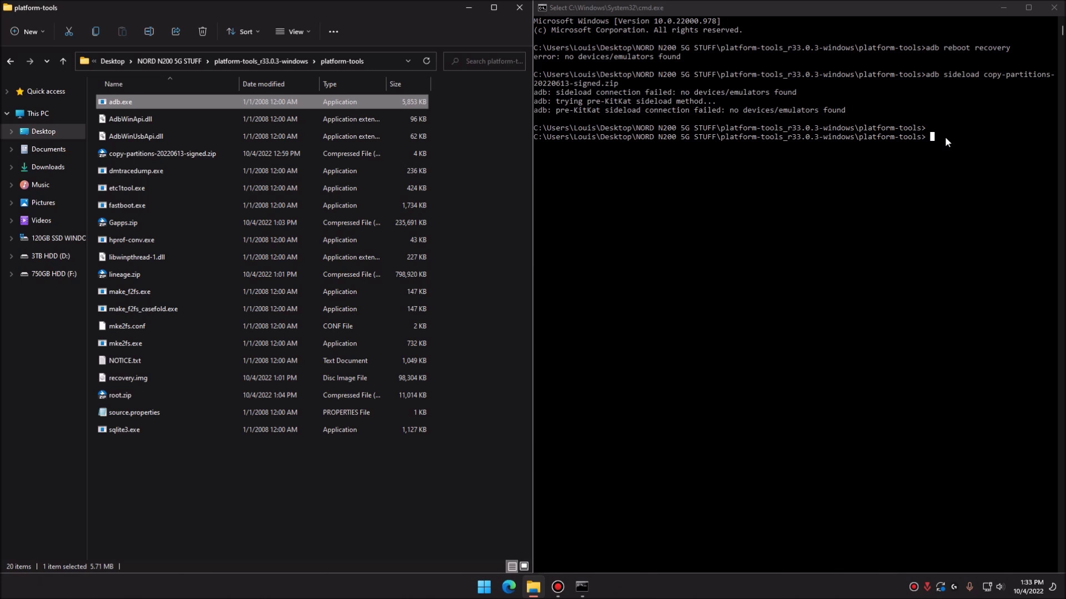
Run "adb sideload lineage.zip" in the Command Prompt to send the LineageOS package to the phone
{"action": "left_click", "coordinate": [948, 134]}
{"action": "type", "text": "adb sidelo"}
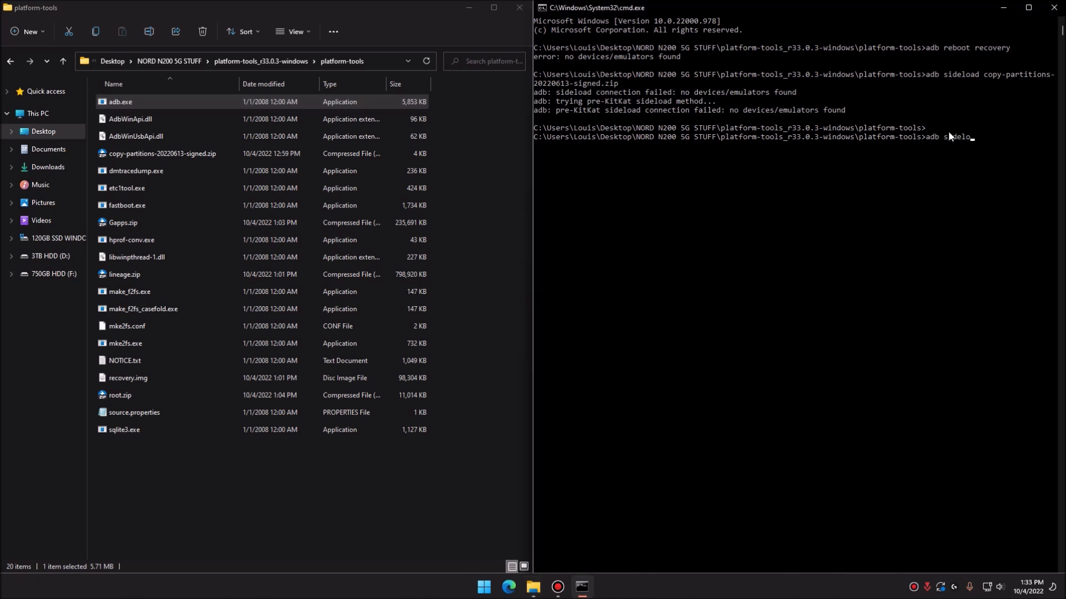
{"action": "type", "text": "ad lineage.zip"}
{"action": "key", "text": "Return"}
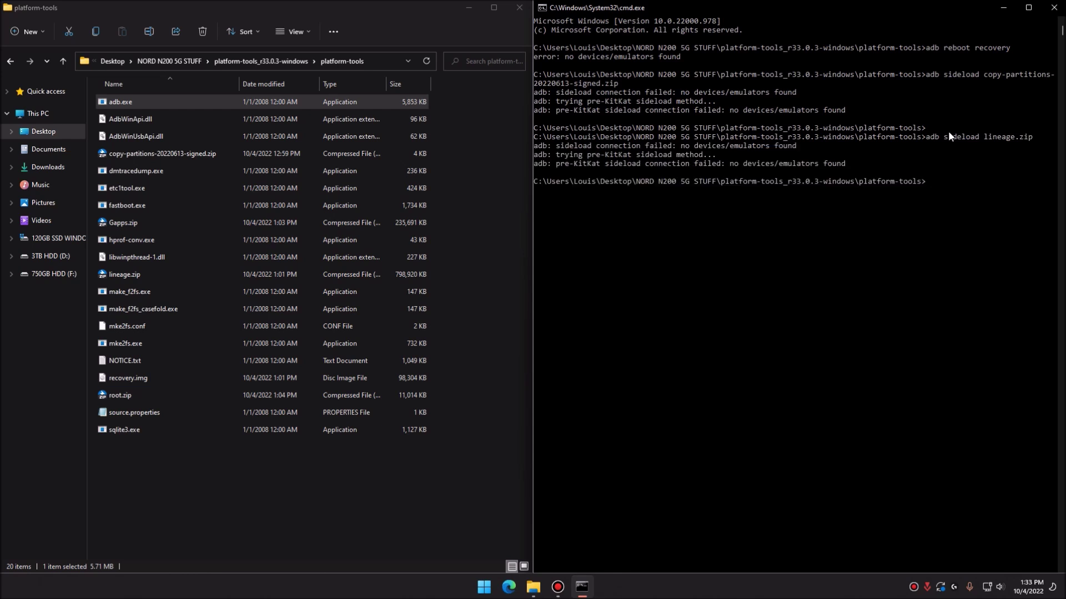
Run "adb sideload gapps.zip" in the Command Prompt to send the Google apps package to the phone
{"action": "key", "text": "Up"}
{"action": "key", "text": "BackSpace"}
{"action": "key", "text": "BackSpace"}
{"action": "key", "text": "BackSpace"}
{"action": "key", "text": "BackSpace"}
{"action": "key", "text": "BackSpace"}
{"action": "key", "text": "BackSpace"}
{"action": "key", "text": "BackSpace"}
{"action": "key", "text": "BackSpace"}
{"action": "key", "text": "BackSpace"}
{"action": "key", "text": "BackSpace"}
{"action": "key", "text": "BackSpace"}
{"action": "key", "text": "BackSpace"}
{"action": "key", "text": "BackSpace"}
{"action": "key", "text": "BackSpace"}
{"action": "key", "text": "BackSpace"}
{"action": "key", "text": "BackSpace"}
{"action": "key", "text": "BackSpace"}
{"action": "key", "text": "BackSpace"}
{"action": "key", "text": "BackSpace"}
{"action": "key", "text": "BackSpace"}
{"action": "type", "text": "adb sideload gapps.zip"}
{"action": "key", "text": "Return"}
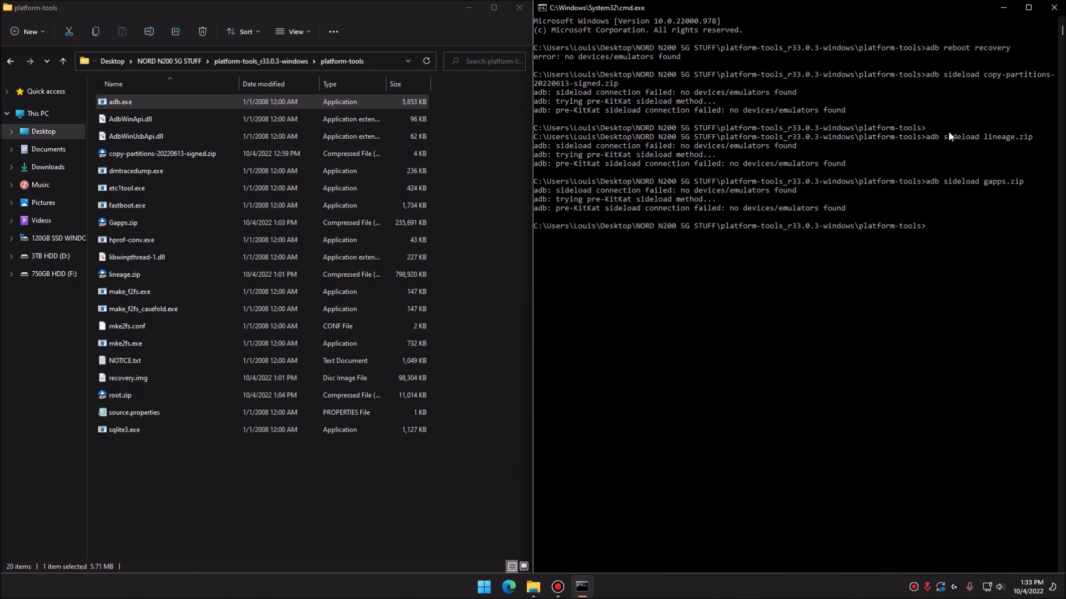
Run "adb sideload root.zip" in the Command Prompt to send the root package to the phone
{"action": "key", "text": "Up"}
{"action": "key", "text": "BackSpace"}
{"action": "key", "text": "BackSpace"}
{"action": "key", "text": "BackSpace"}
{"action": "key", "text": "BackSpace"}
{"action": "key", "text": "BackSpace"}
{"action": "key", "text": "BackSpace"}
{"action": "key", "text": "BackSpace"}
{"action": "key", "text": "BackSpace"}
{"action": "key", "text": "BackSpace"}
{"action": "key", "text": "BackSpace"}
{"action": "key", "text": "BackSpace"}
{"action": "key", "text": "BackSpace"}
{"action": "key", "text": "BackSpace"}
{"action": "key", "text": "BackSpace"}
{"action": "key", "text": "BackSpace"}
{"action": "type", "text": "eload rio"}
{"action": "key", "text": "BackSpace"}
{"action": "key", "text": "BackSpace"}
{"action": "type", "text": "oot.zip"}
{"action": "key", "text": "Return"}
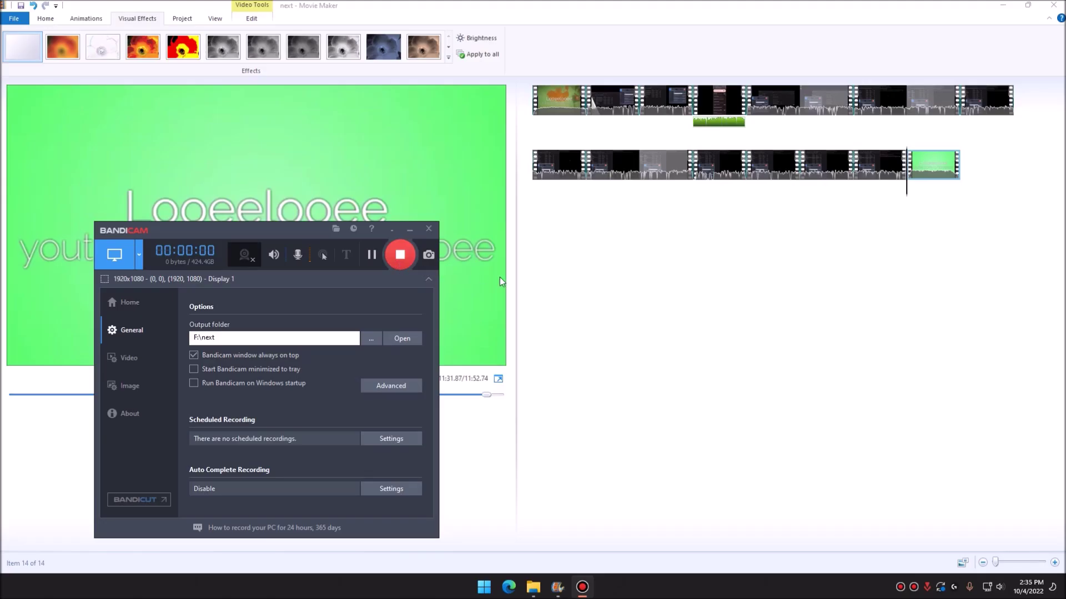
Clear Movie Maker and the "next" folder window off the desktop, and place a new File Explorer window beside Bandicam
{"action": "left_click", "coordinate": [1002, 5]}
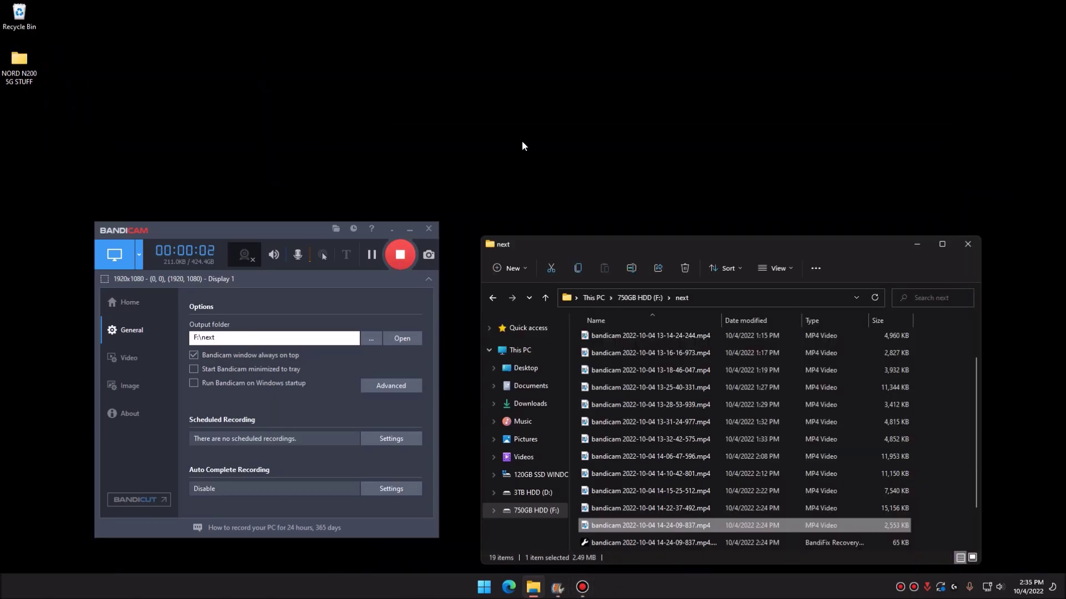
{"action": "left_click", "coordinate": [972, 246]}
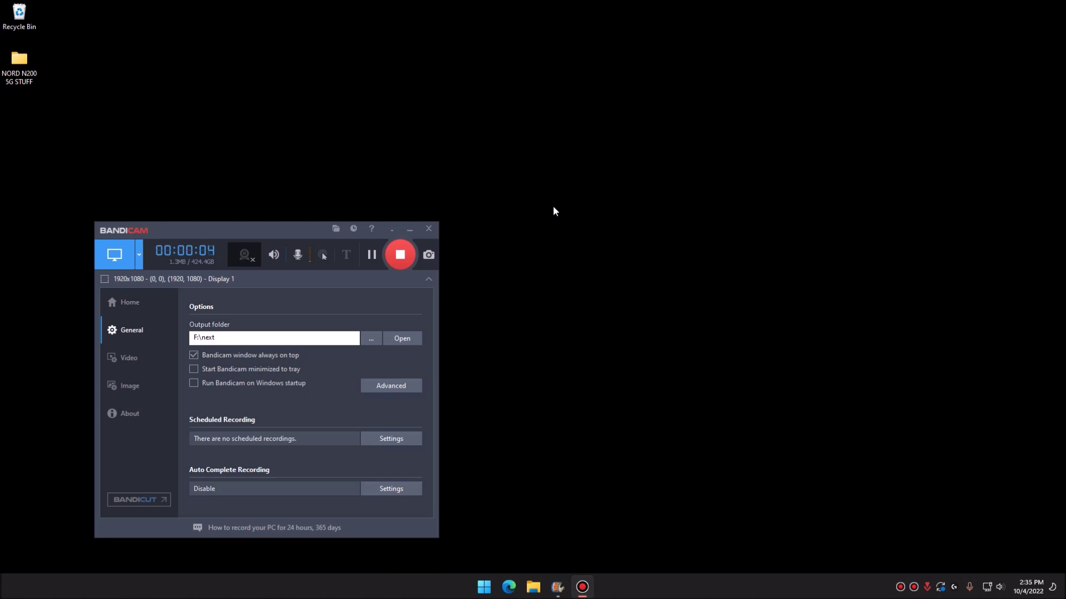
{"action": "left_click_drag", "start_coordinate": [369, 231], "coordinate": [492, 143]}
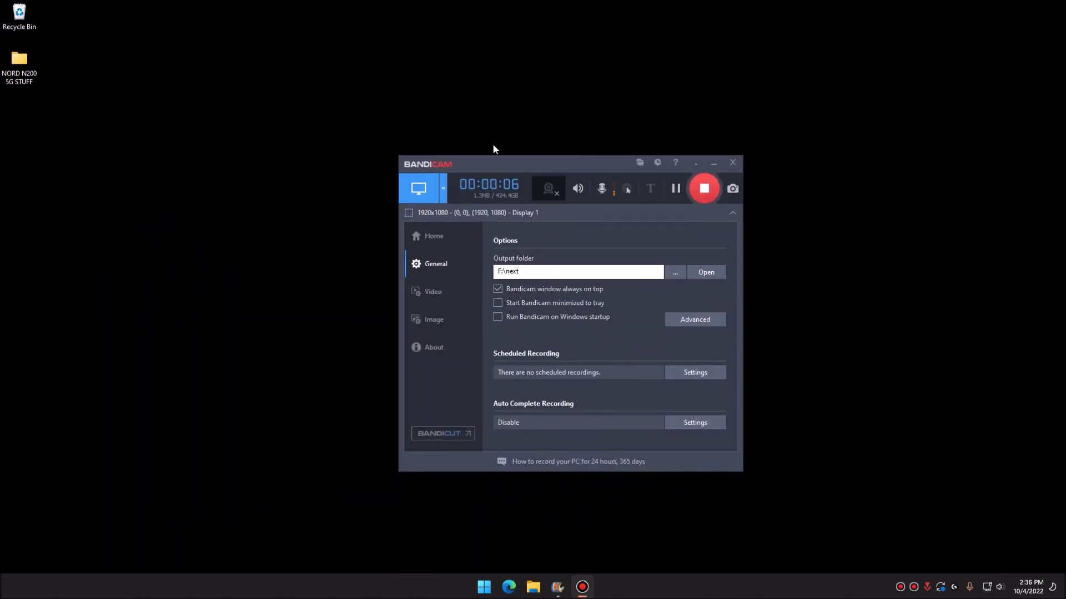
{"action": "left_click", "coordinate": [532, 587]}
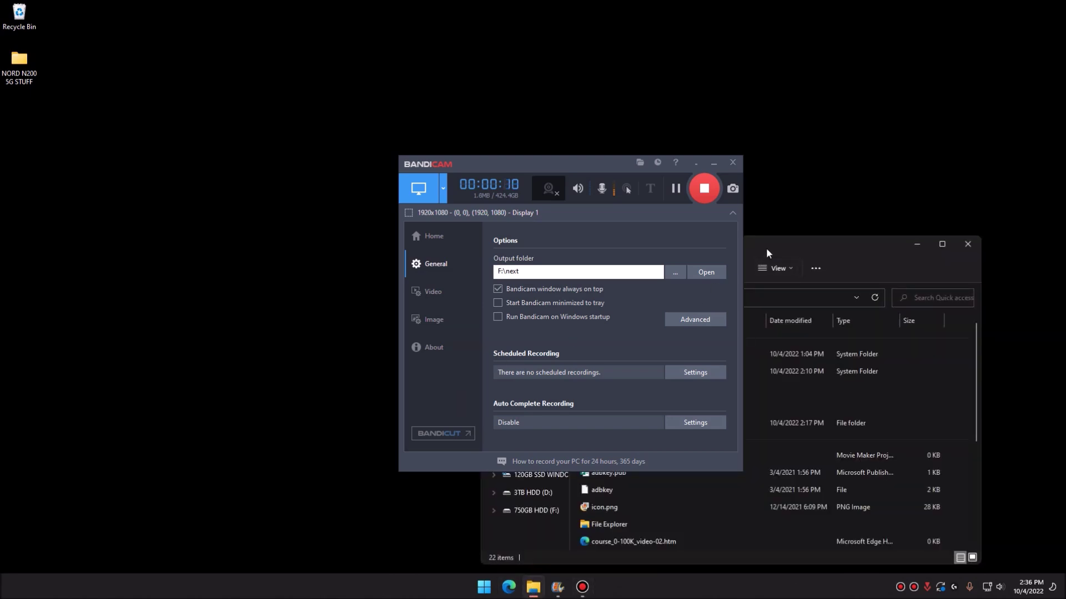
{"action": "left_click_drag", "start_coordinate": [766, 248], "coordinate": [865, 131]}
{"action": "left_click_drag", "start_coordinate": [535, 161], "coordinate": [359, 139]}
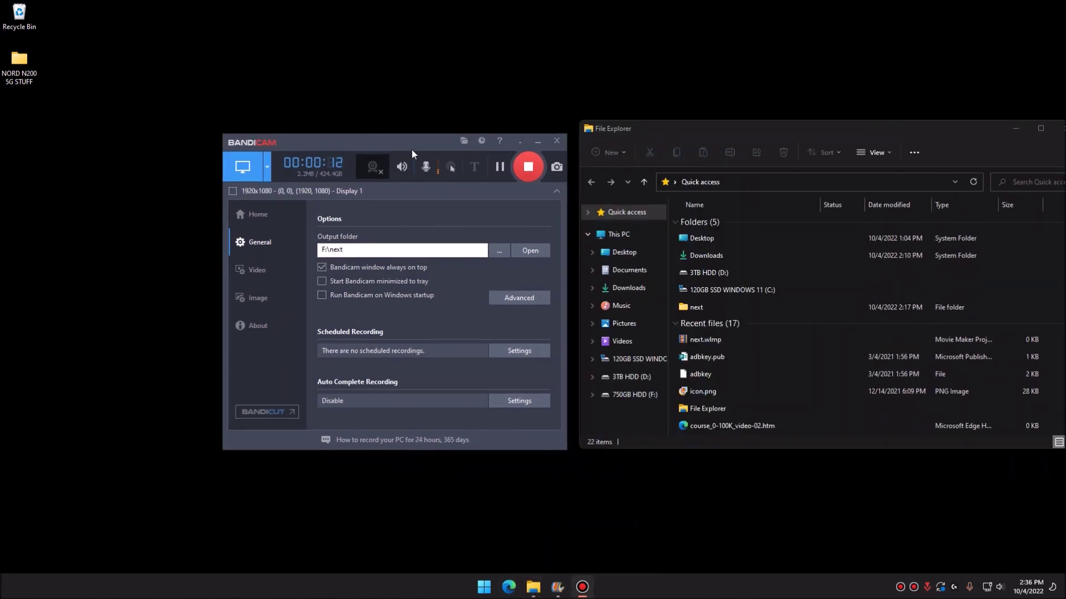
Launch MsmDownloadTool V4.0.exe from the dre9_10_O.08_210915_repack folder inside the Phone tools folder in Downloads
{"action": "left_click", "coordinate": [628, 288]}
{"action": "double_click", "coordinate": [705, 227]}
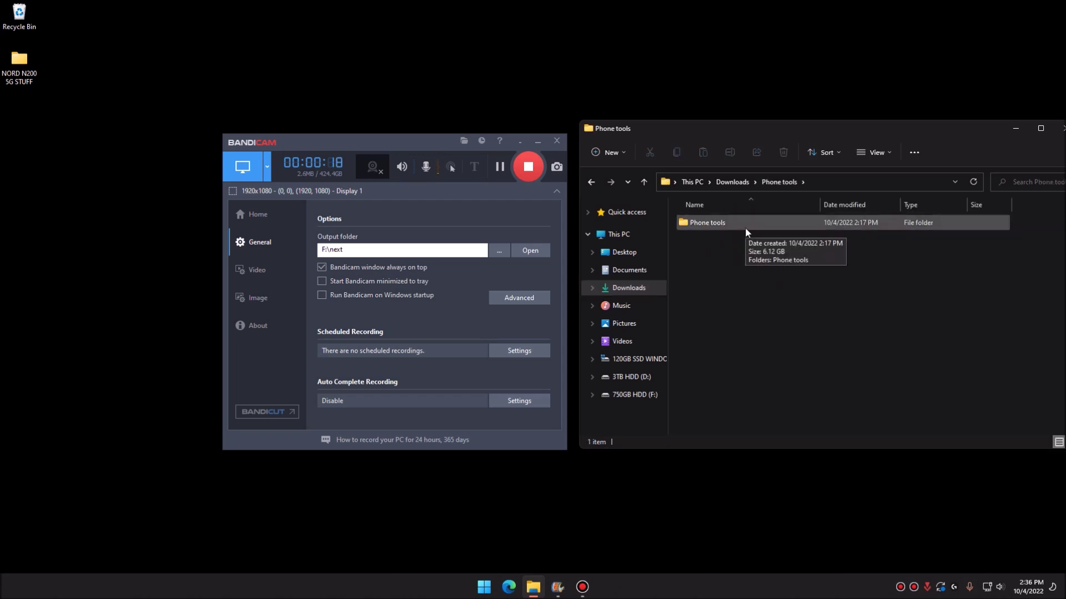
{"action": "double_click", "coordinate": [745, 227]}
{"action": "left_click", "coordinate": [744, 227]}
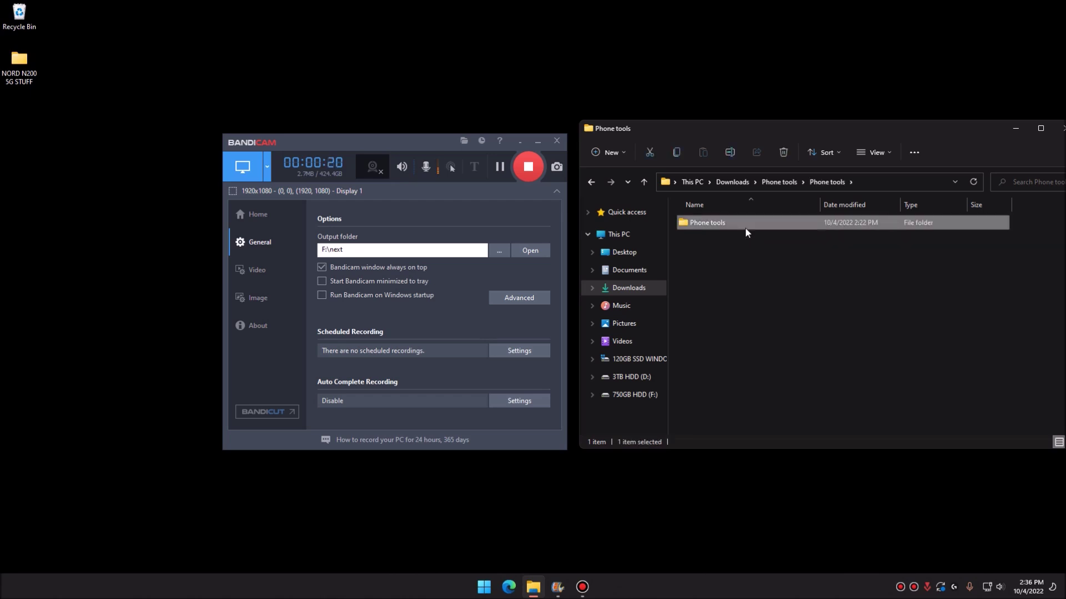
{"action": "double_click", "coordinate": [746, 229]}
{"action": "double_click", "coordinate": [745, 227]}
{"action": "double_click", "coordinate": [745, 227]}
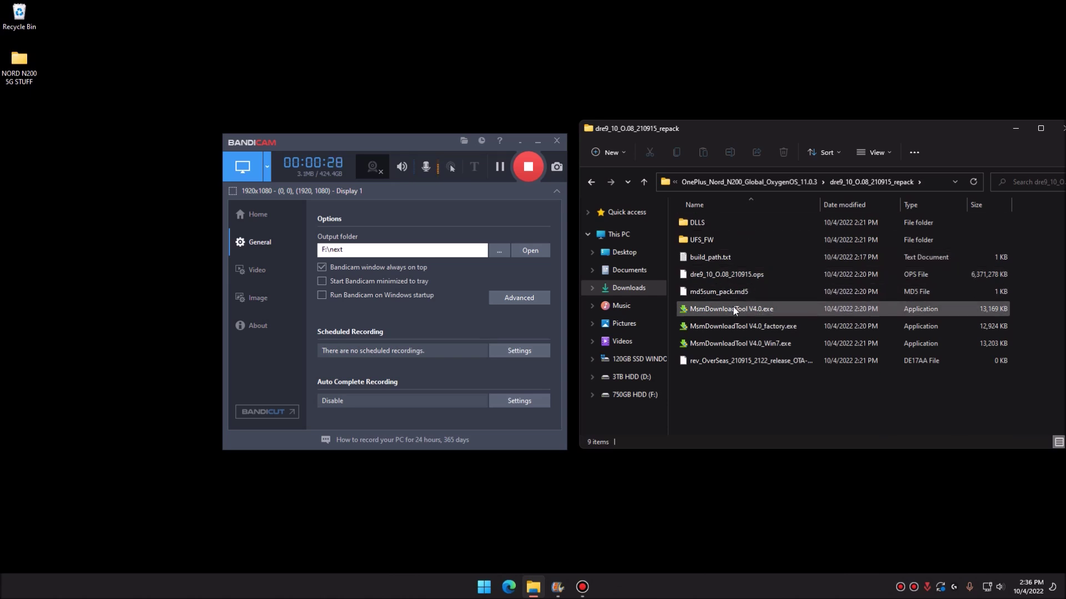
{"action": "mouse_move", "coordinate": [734, 310]}
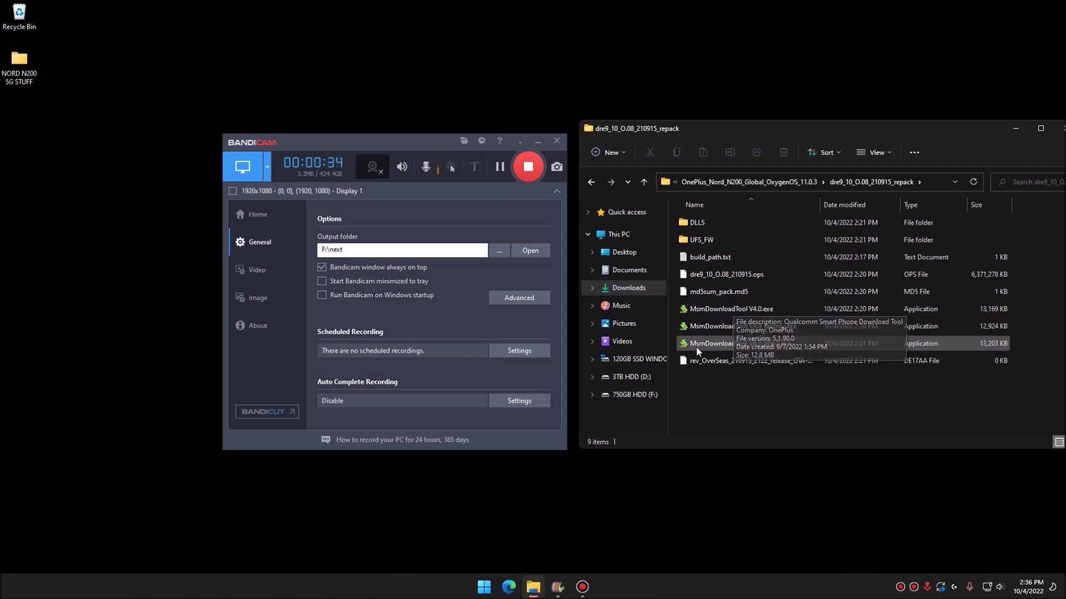
{"action": "left_click", "coordinate": [751, 309]}
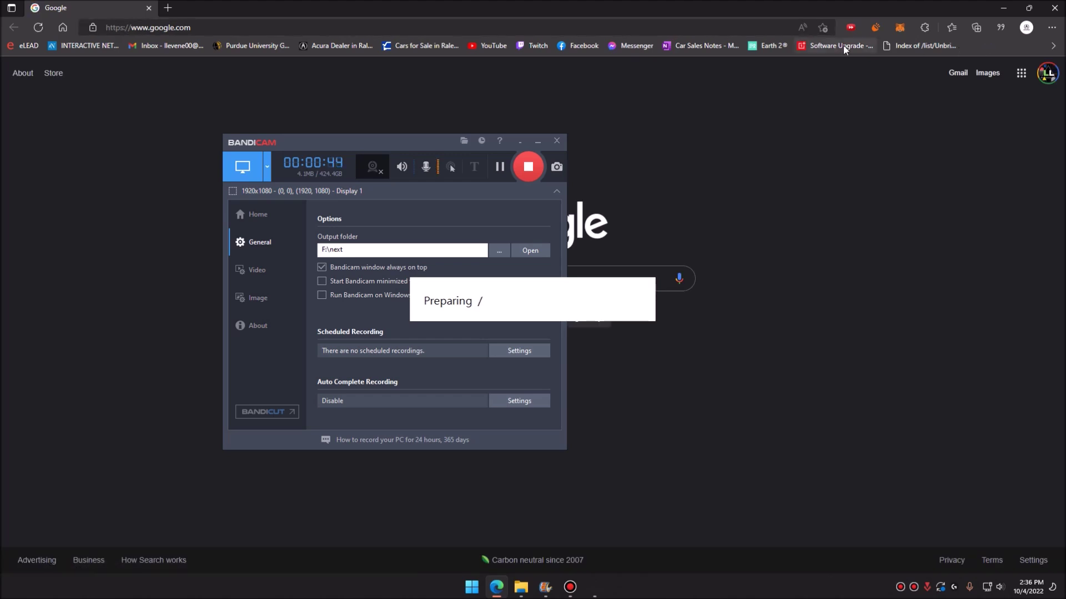
Switch to the browser, open the bookmarked OnePlus Software Upgrade page and review the OnePlus Nord N200 5G official build details
{"action": "left_click", "coordinate": [843, 46]}
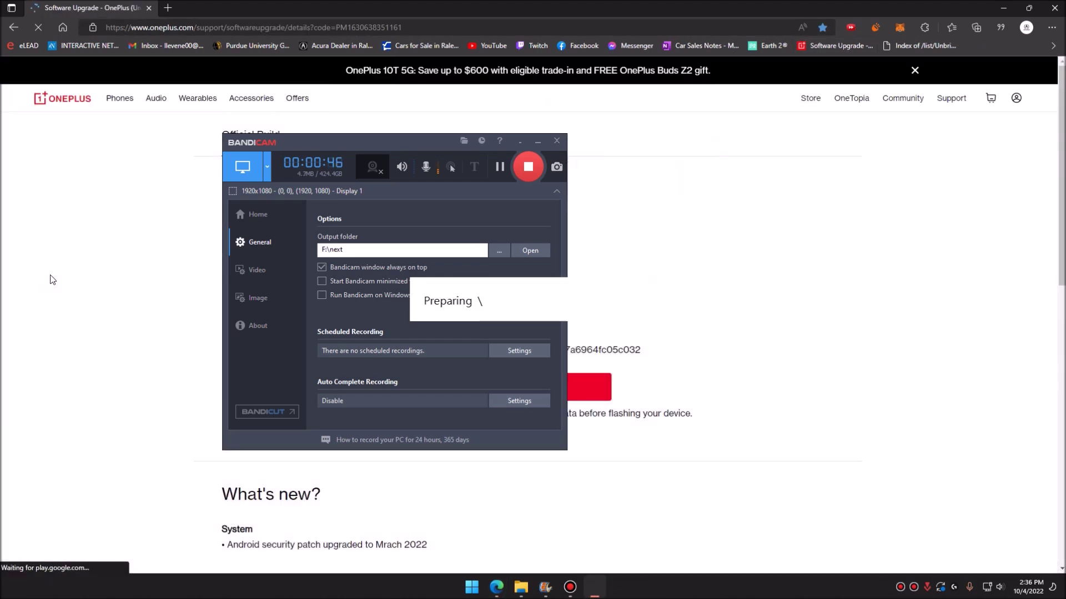
{"action": "left_click", "coordinate": [537, 142]}
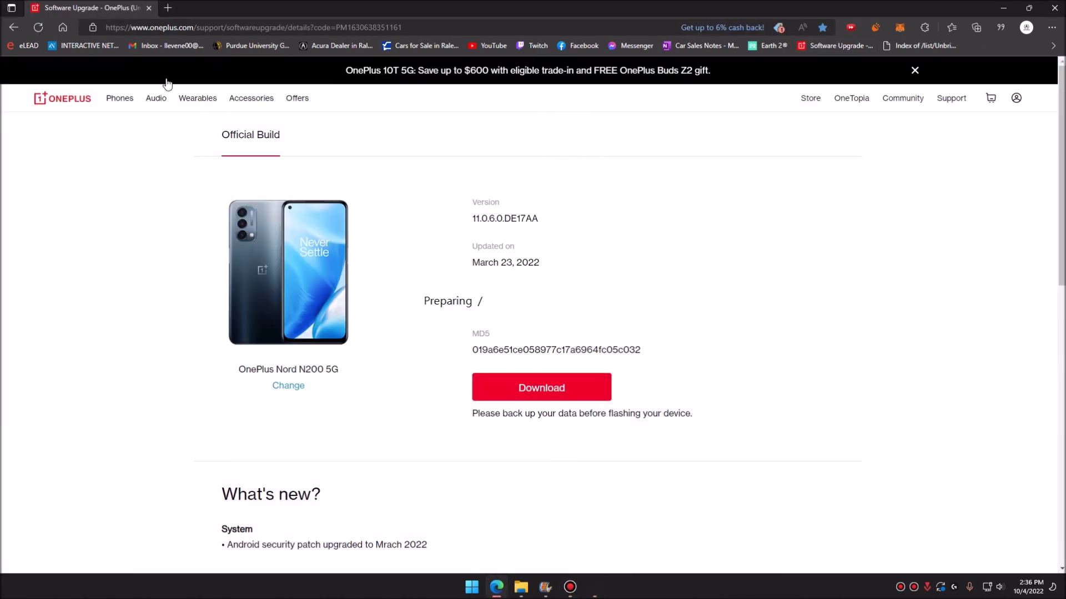
{"action": "scroll", "coordinate": [189, 183], "scroll_direction": "down", "scroll_amount": 15}
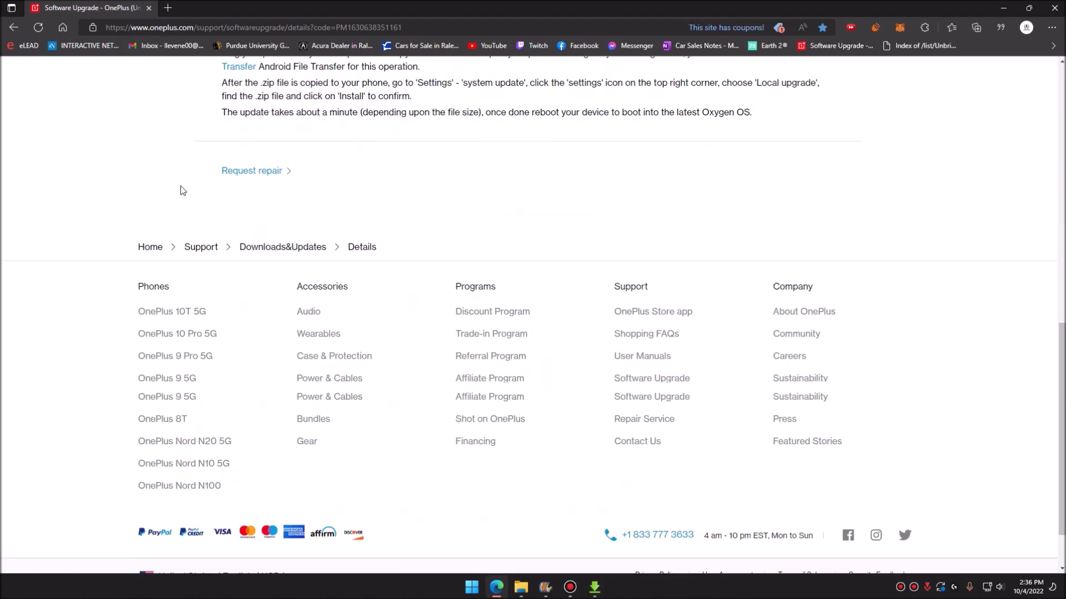
{"action": "scroll", "coordinate": [308, 176], "scroll_direction": "up", "scroll_amount": 15}
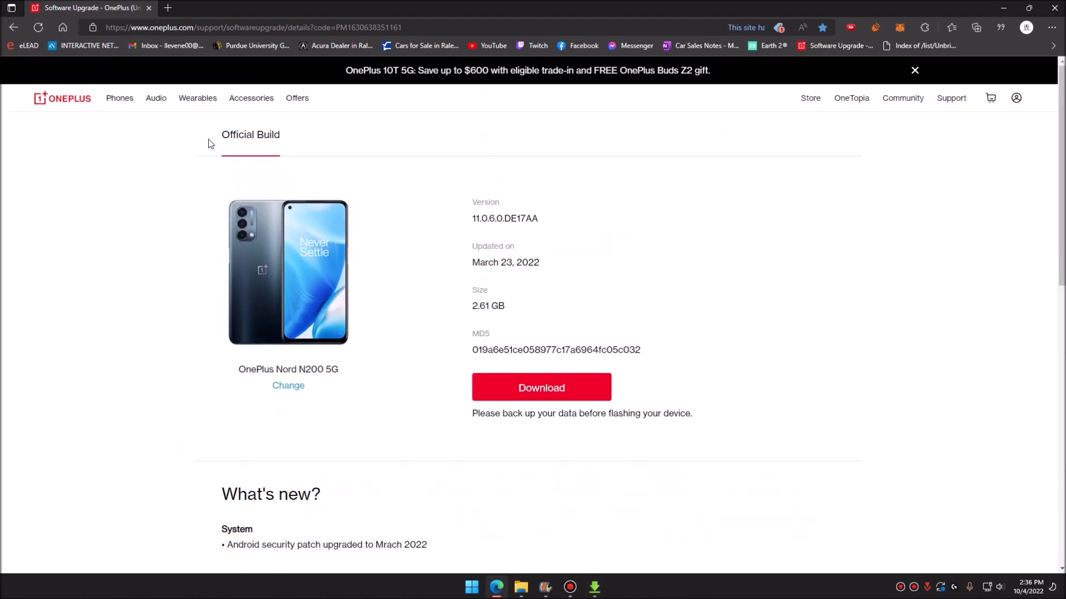
{"action": "left_click_drag", "start_coordinate": [161, 131], "coordinate": [796, 361]}
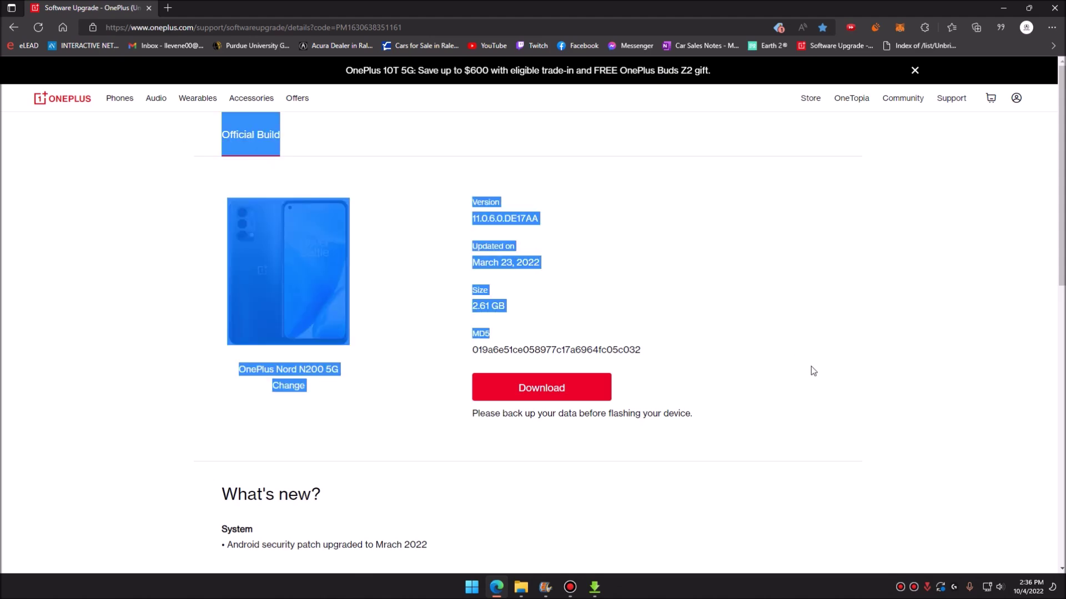
{"action": "scroll", "coordinate": [770, 368], "scroll_direction": "down", "scroll_amount": 5}
{"action": "scroll", "coordinate": [687, 352], "scroll_direction": "up", "scroll_amount": 5}
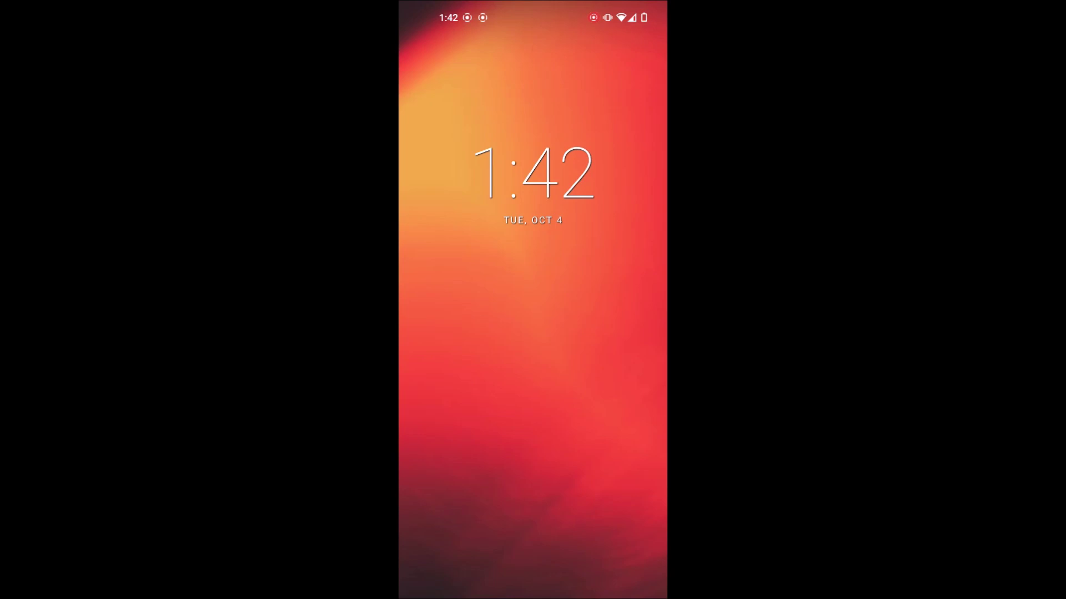
Unlock the phone and open the Magisk app to check its installation status
{"action": "left_click_drag", "start_coordinate": [533, 527], "coordinate": [533, 222]}
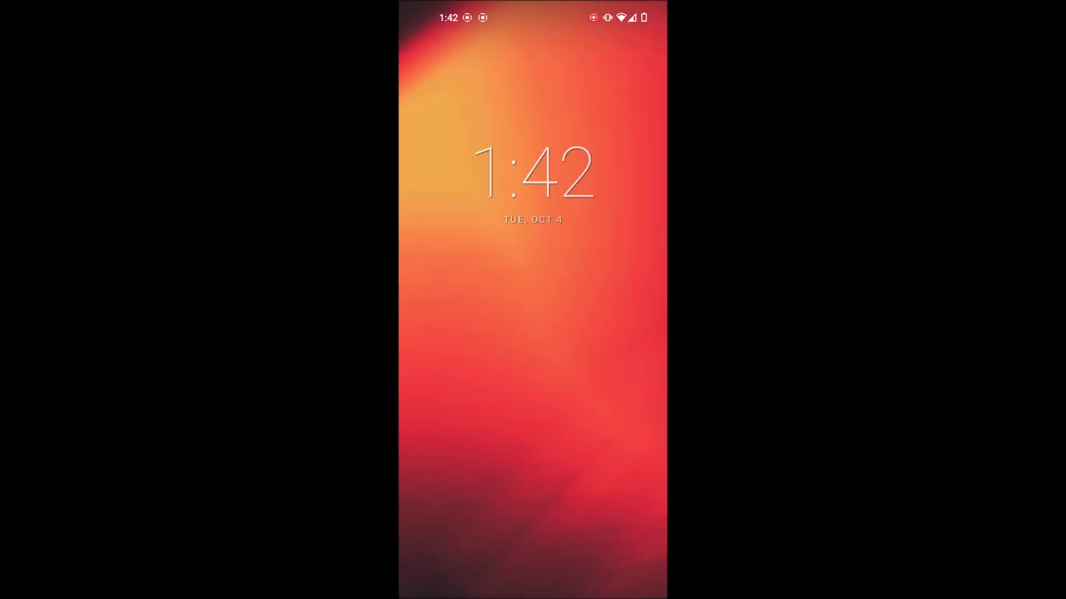
{"action": "scroll", "coordinate": [533, 333], "scroll_direction": "down", "scroll_amount": 5}
{"action": "left_click", "coordinate": [583, 321]}
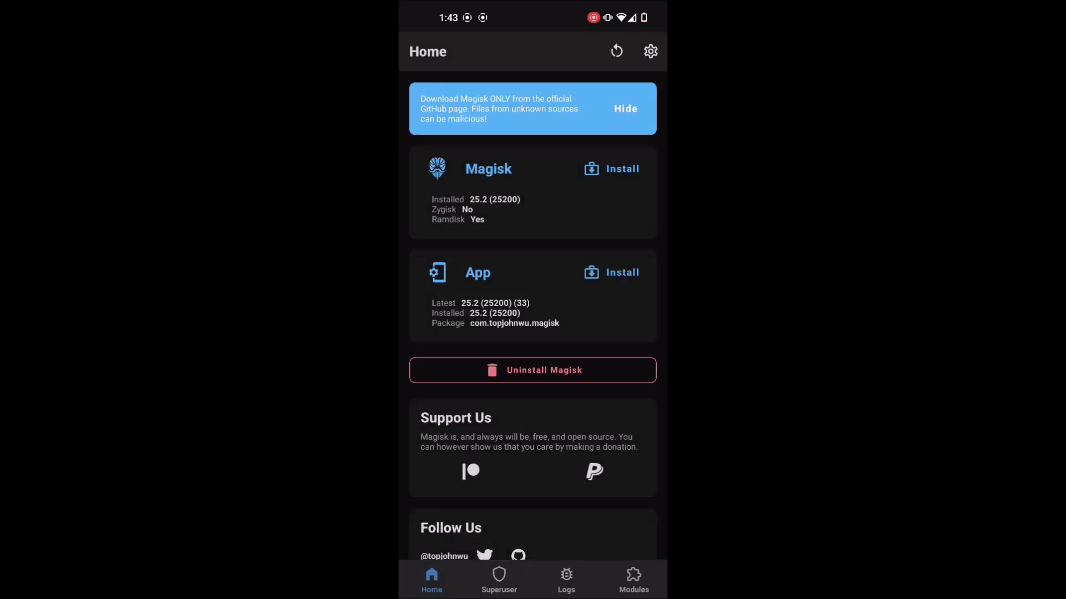
Leave Magisk and open Fox's Magisk Module Manager from the phone's app drawer to view the installed modules
{"action": "left_click_drag", "start_coordinate": [533, 596], "coordinate": [553, 439]}
{"action": "left_click_drag", "start_coordinate": [533, 500], "coordinate": [533, 222]}
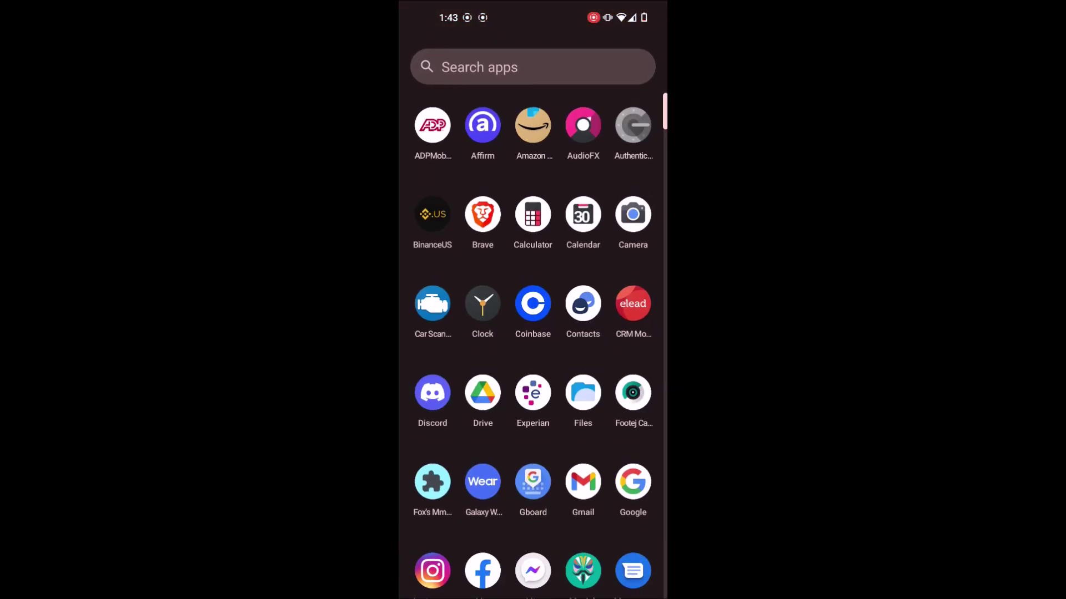
{"action": "left_click", "coordinate": [432, 481]}
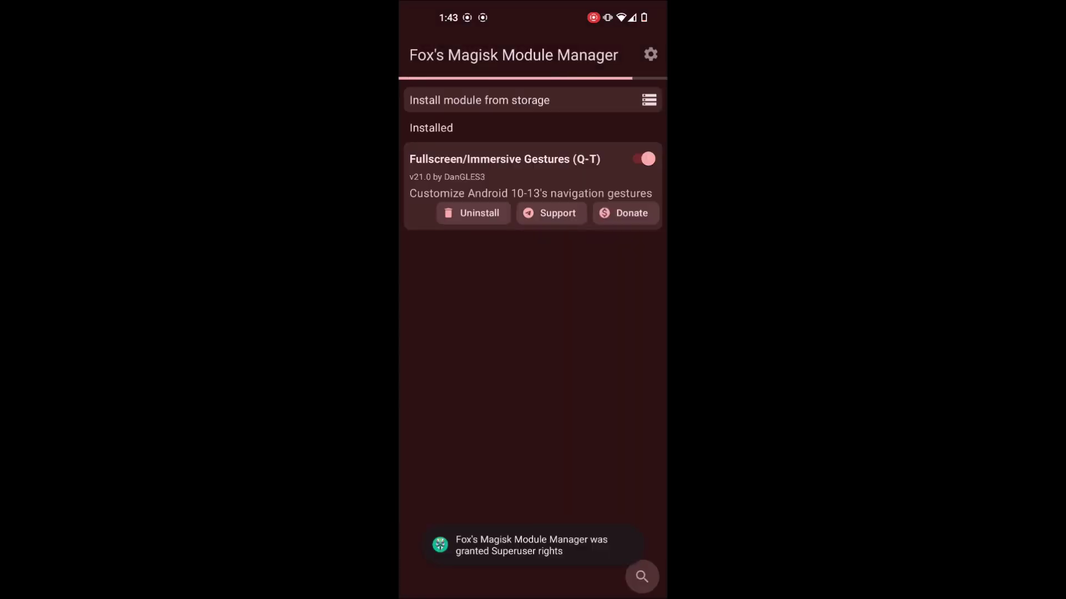
{"action": "left_click_drag", "start_coordinate": [533, 597], "coordinate": [533, 222]}
{"action": "left_click", "coordinate": [483, 213]}
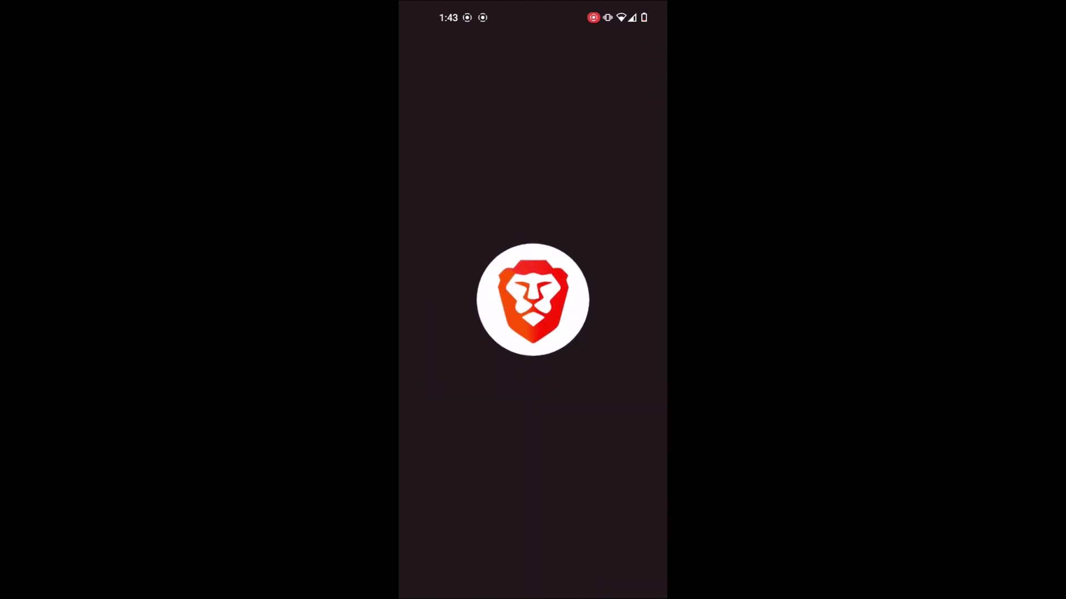
{"action": "left_click", "coordinate": [527, 52]}
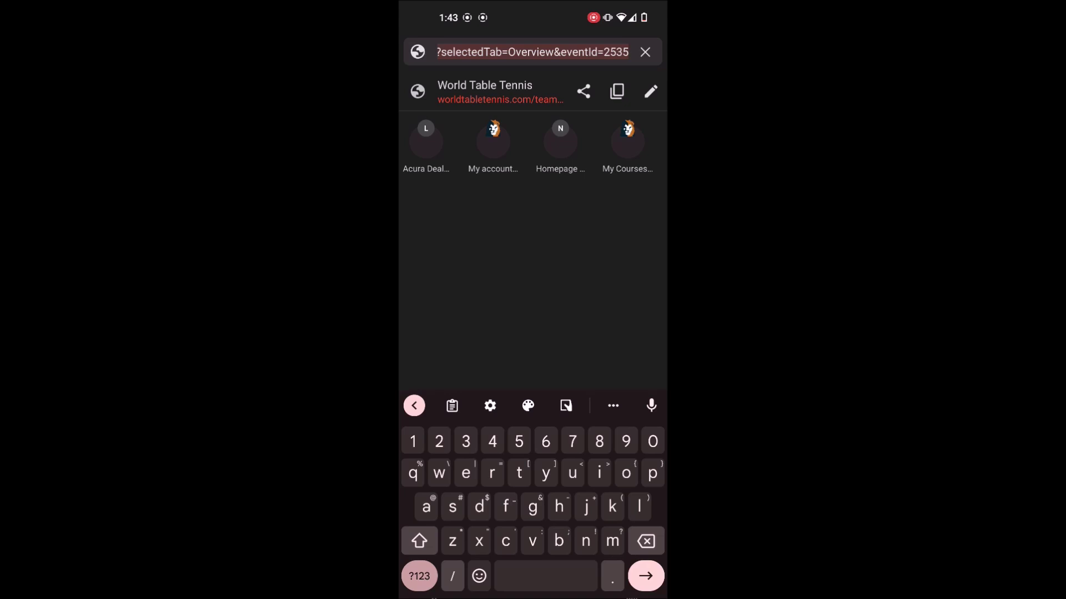
Leave the browser and reopen Fox's Magisk Module Manager to view the installed module and the online repository
{"action": "left_click_drag", "start_coordinate": [533, 594], "coordinate": [532, 388]}
{"action": "left_click_drag", "start_coordinate": [533, 500], "coordinate": [533, 222]}
{"action": "left_click", "coordinate": [433, 481]}
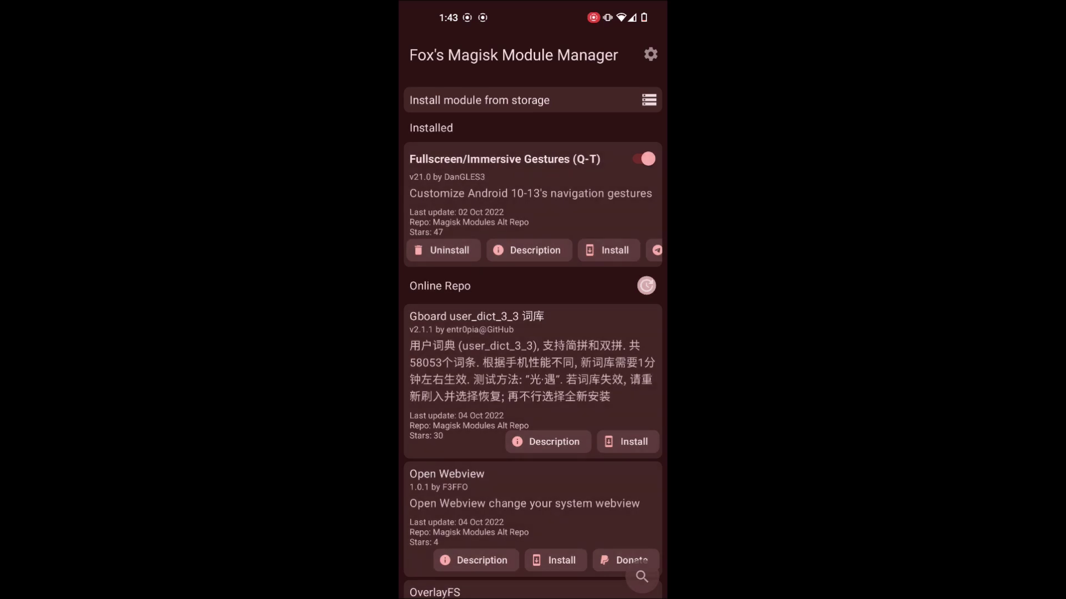
Return to the phone's app drawer and look through the complete list of installed apps
{"action": "left_click_drag", "start_coordinate": [533, 594], "coordinate": [532, 389]}
{"action": "left_click_drag", "start_coordinate": [532, 499], "coordinate": [533, 222]}
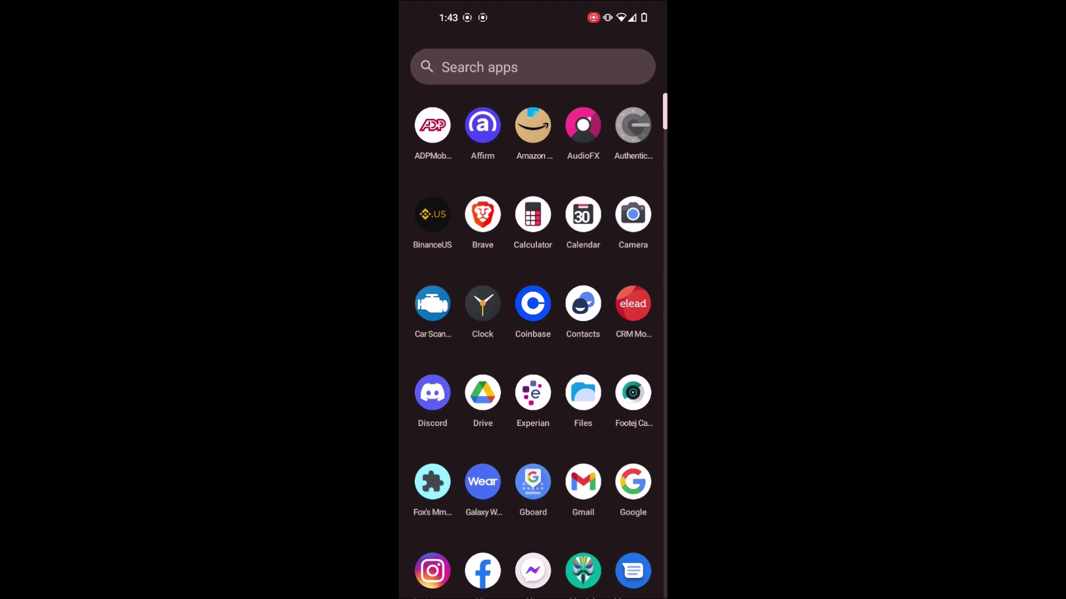
{"action": "scroll", "coordinate": [533, 333], "scroll_direction": "down", "scroll_amount": 10}
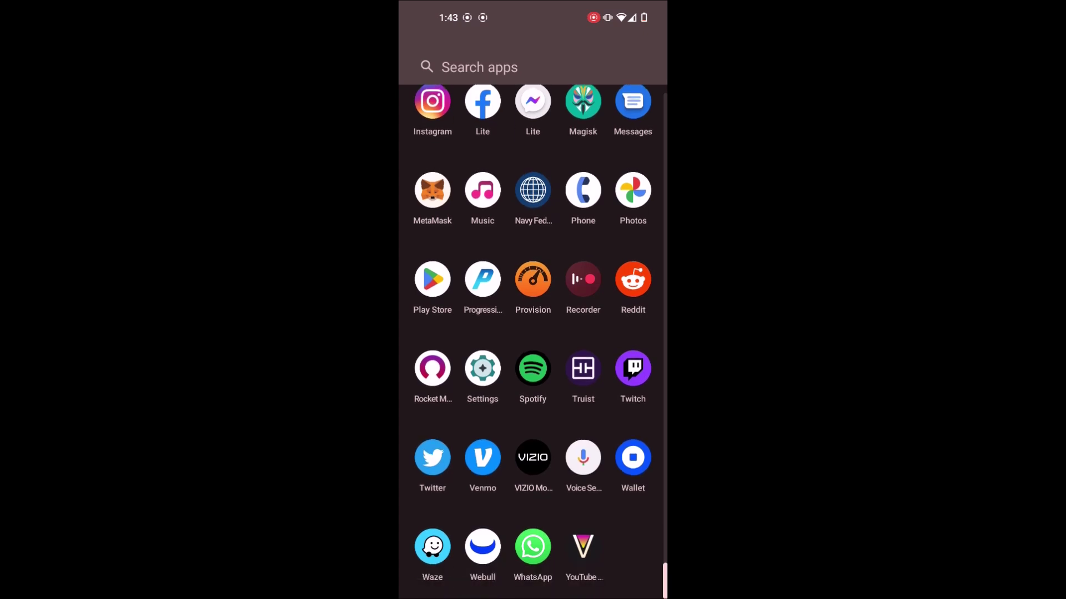
{"action": "scroll", "coordinate": [533, 333], "scroll_direction": "up", "scroll_amount": 10}
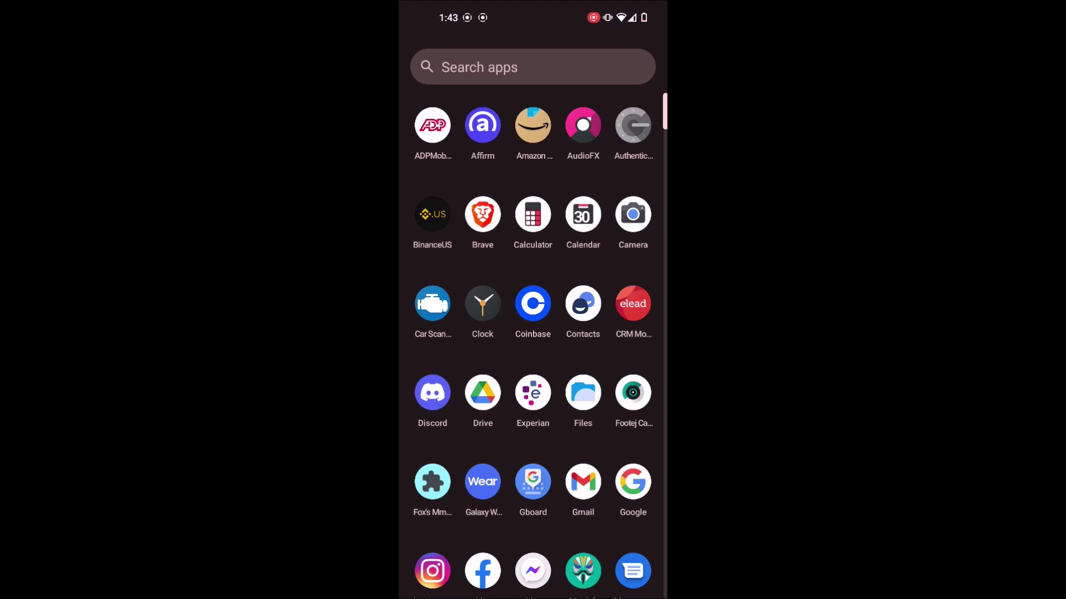
{"action": "scroll", "coordinate": [533, 333], "scroll_direction": "down", "scroll_amount": 10}
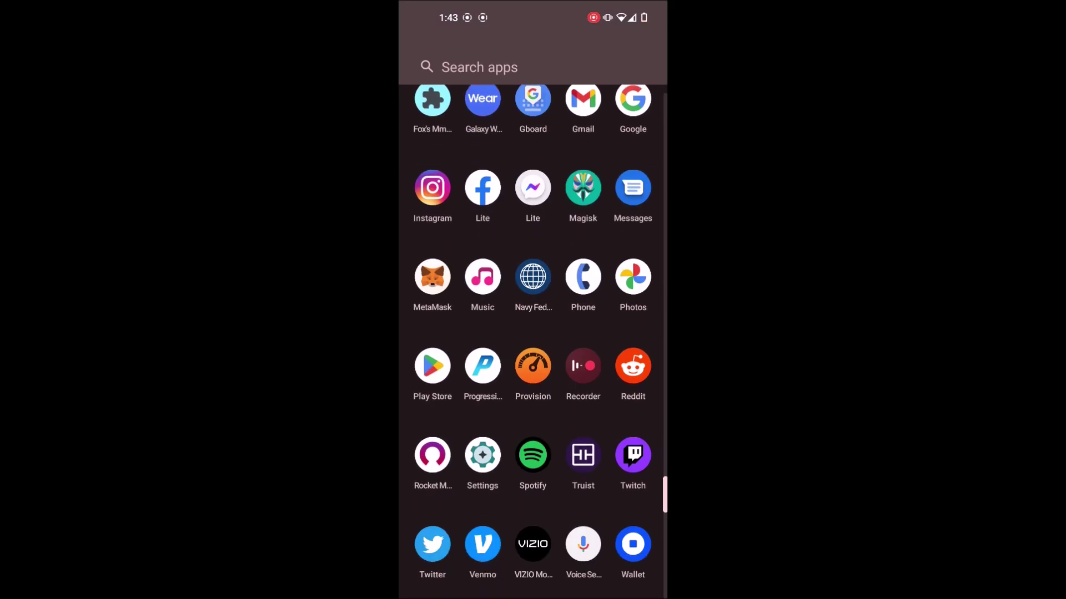
{"action": "scroll", "coordinate": [533, 333], "scroll_direction": "down", "scroll_amount": 3}
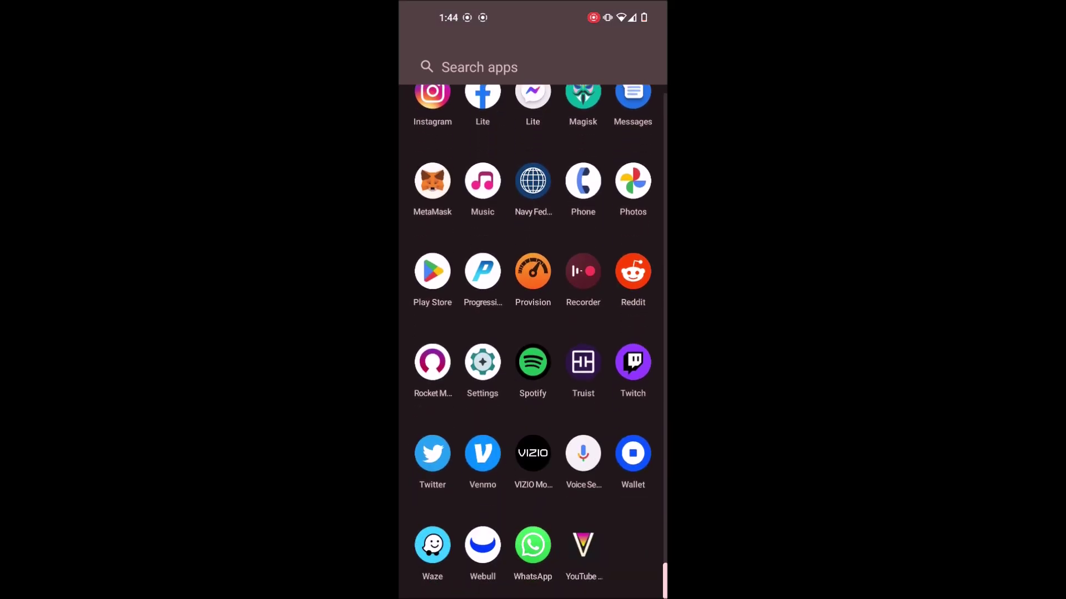
{"action": "scroll", "coordinate": [533, 333], "scroll_direction": "up", "scroll_amount": 1}
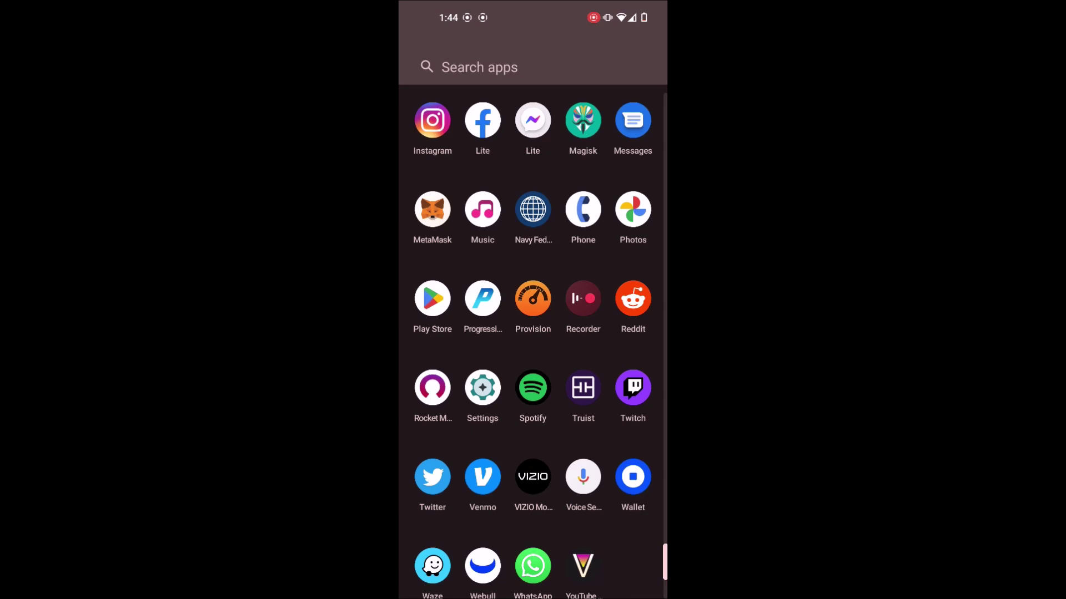
{"action": "scroll", "coordinate": [532, 333], "scroll_direction": "up", "scroll_amount": 15}
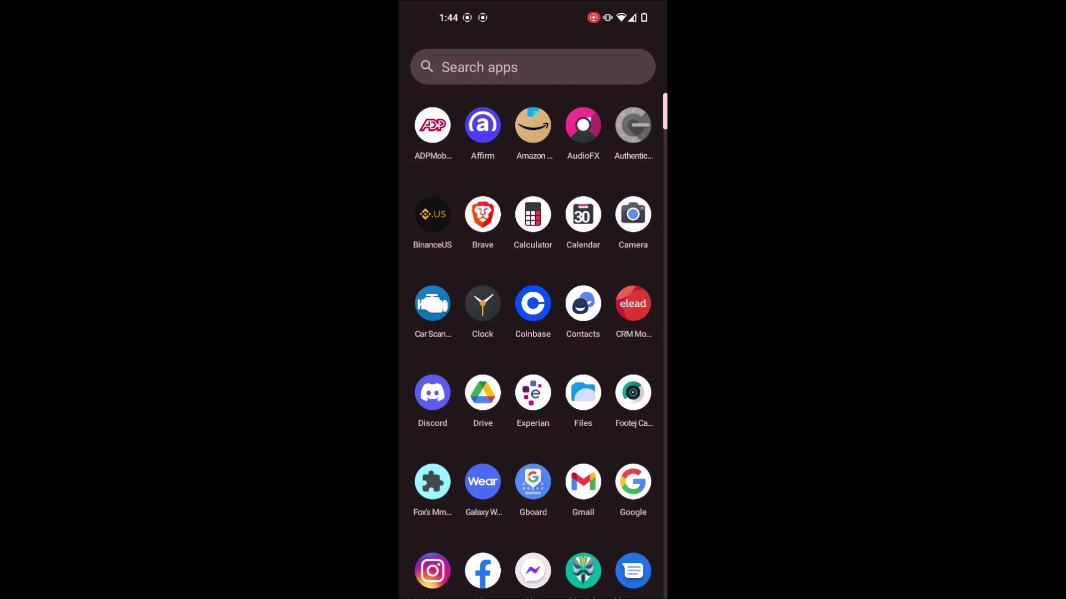
Open the Brave browser on the phone and search Google for "PayPal apk old versin"
{"action": "left_click", "coordinate": [485, 214]}
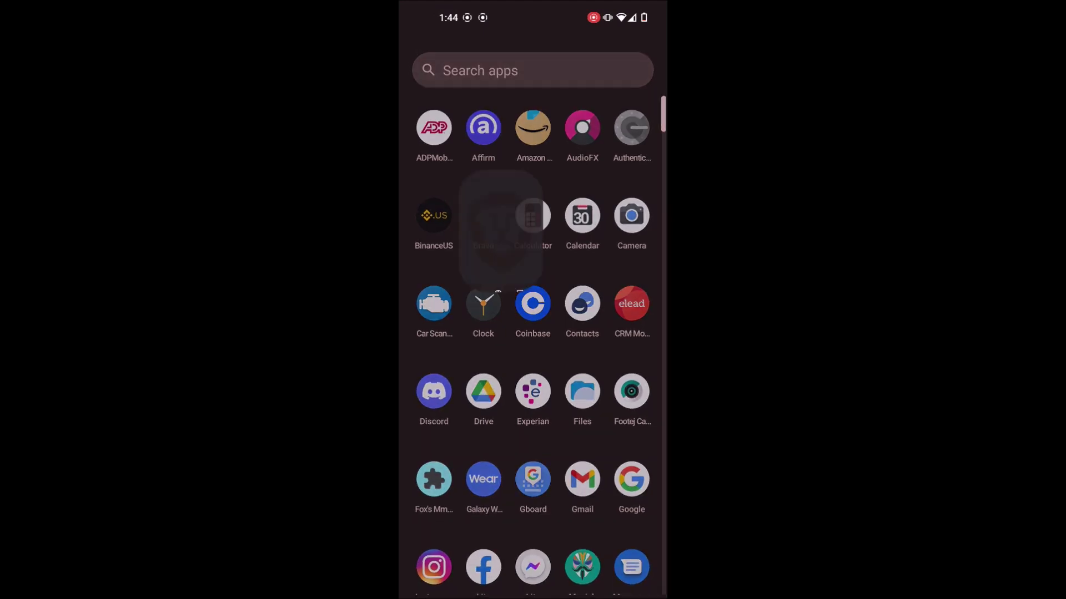
{"action": "type", "text": "paypalapk"}
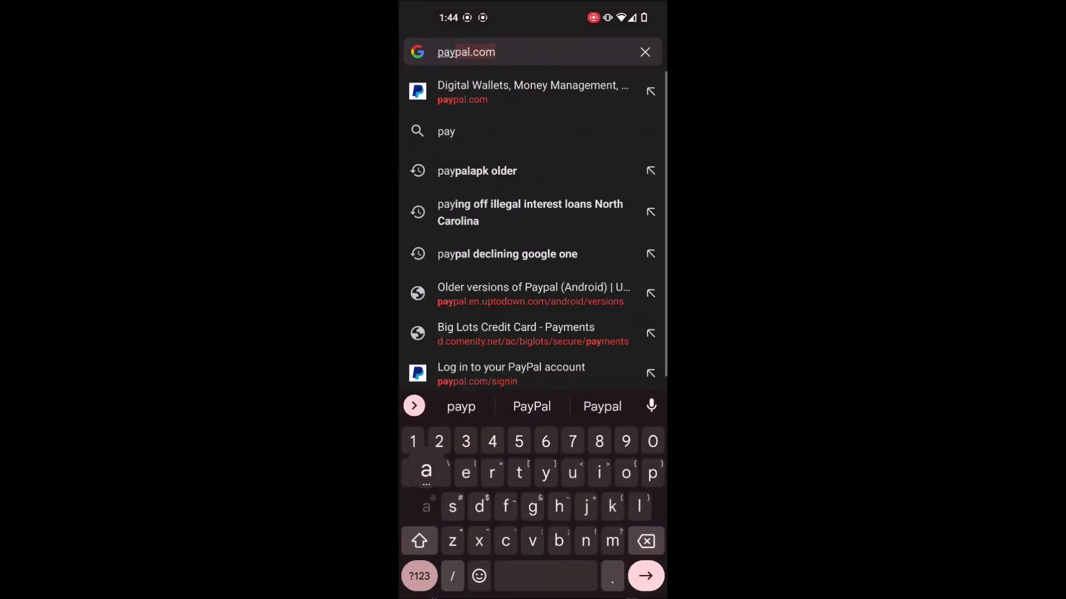
{"action": "left_click", "coordinate": [532, 406]}
{"action": "key", "text": "BackSpace"}
{"action": "key", "text": "BackSpace"}
{"action": "key", "text": "BackSpace"}
{"action": "type", "text": "pk old versin"}
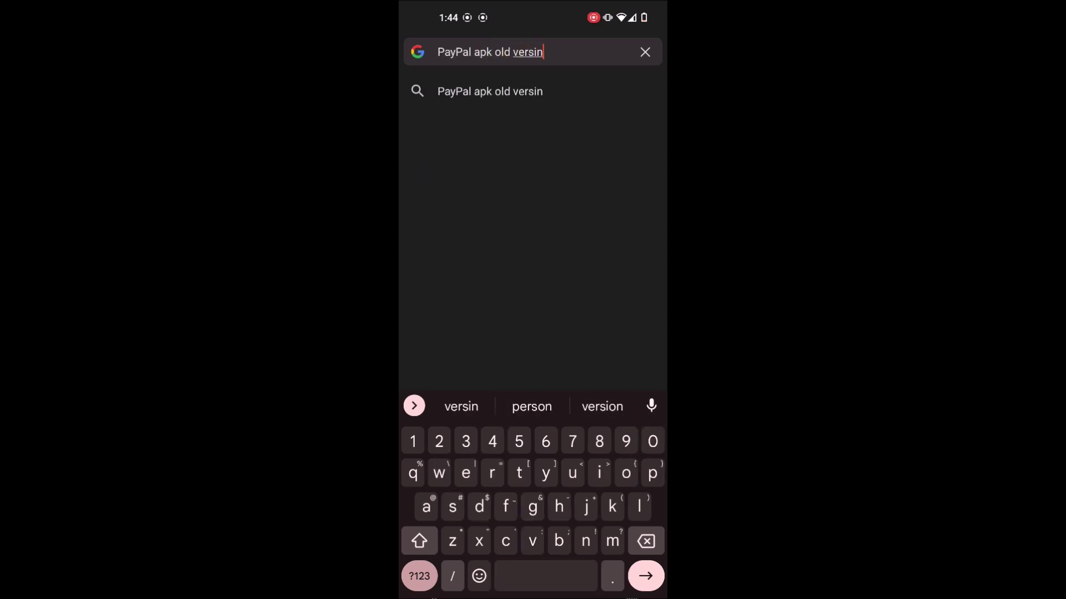
{"action": "key", "text": "Return"}
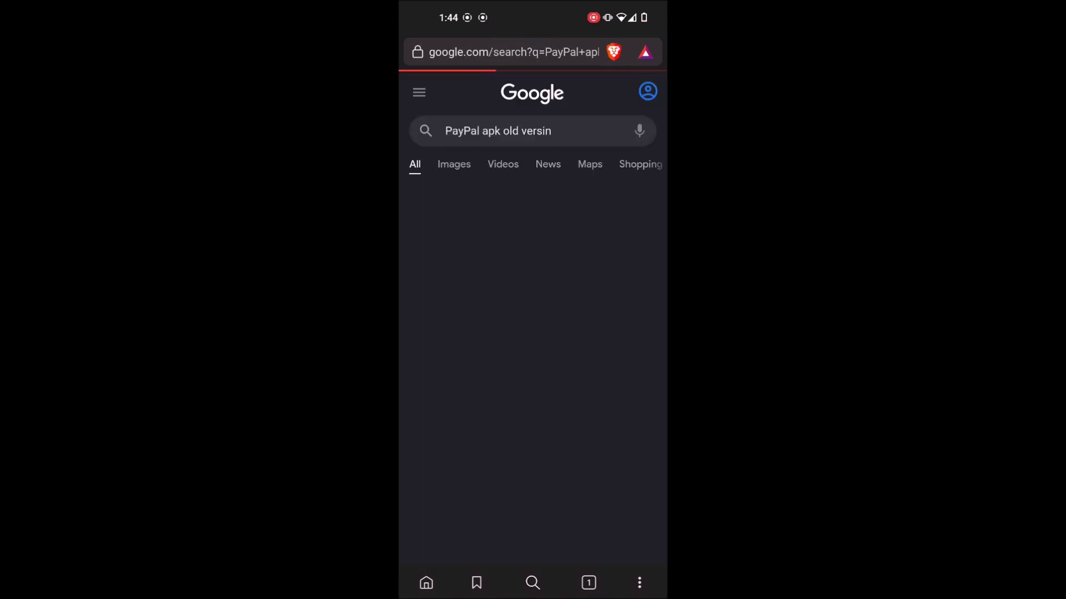
Open the Uptodown page with older versions of PayPal and look through its version list
{"action": "left_click", "coordinate": [520, 279]}
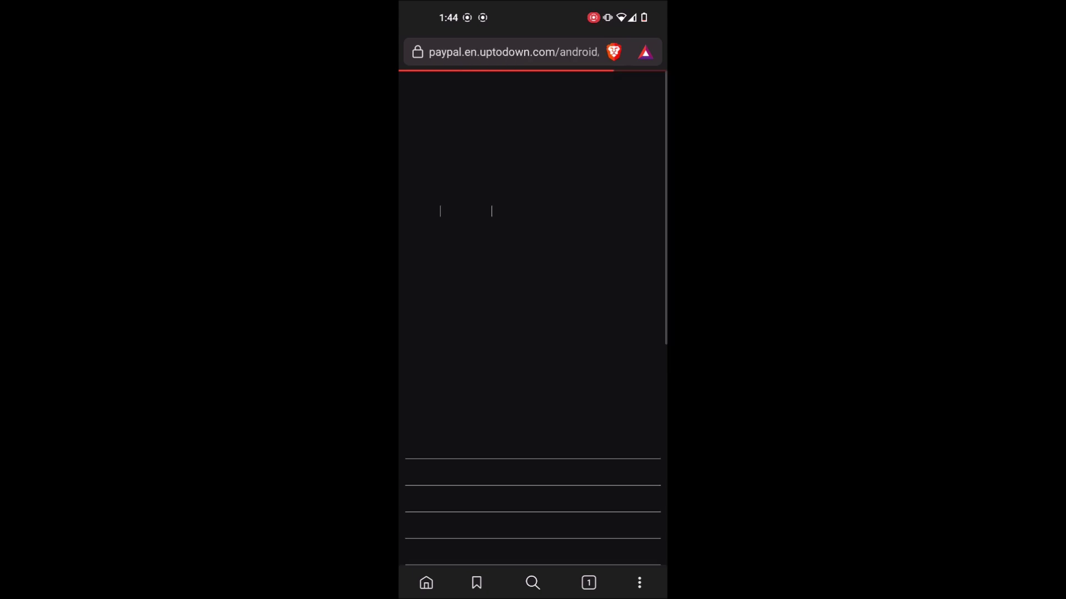
{"action": "scroll", "coordinate": [533, 333], "scroll_direction": "down", "scroll_amount": 5}
{"action": "scroll", "coordinate": [533, 333], "scroll_direction": "down", "scroll_amount": 10}
{"action": "scroll", "coordinate": [533, 333], "scroll_direction": "up", "scroll_amount": 10}
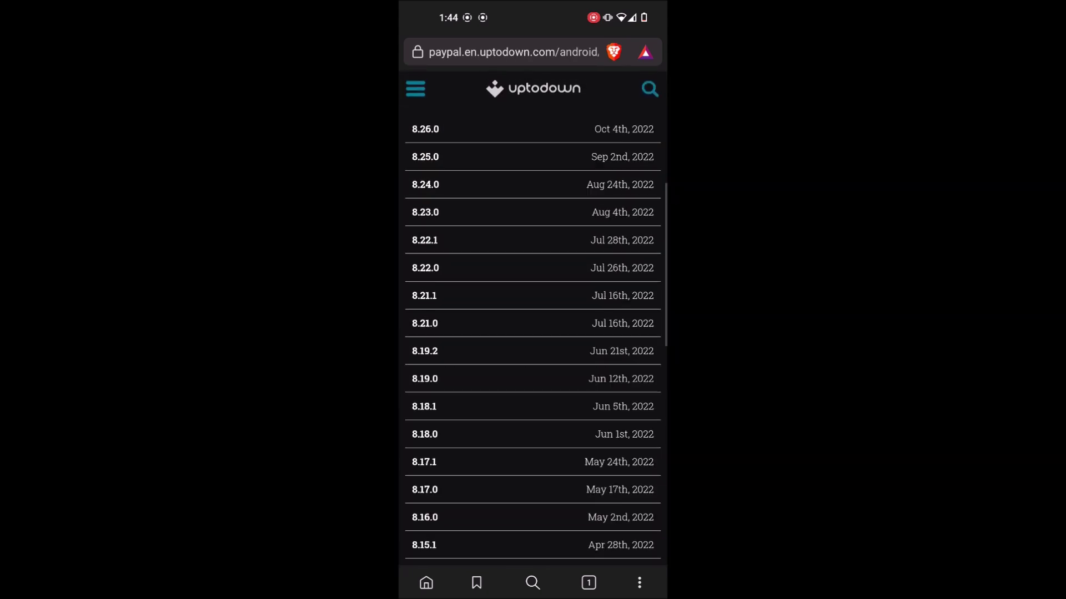
{"action": "scroll", "coordinate": [533, 333], "scroll_direction": "down", "scroll_amount": 3}
{"action": "scroll", "coordinate": [533, 299], "scroll_direction": "up", "scroll_amount": 10}
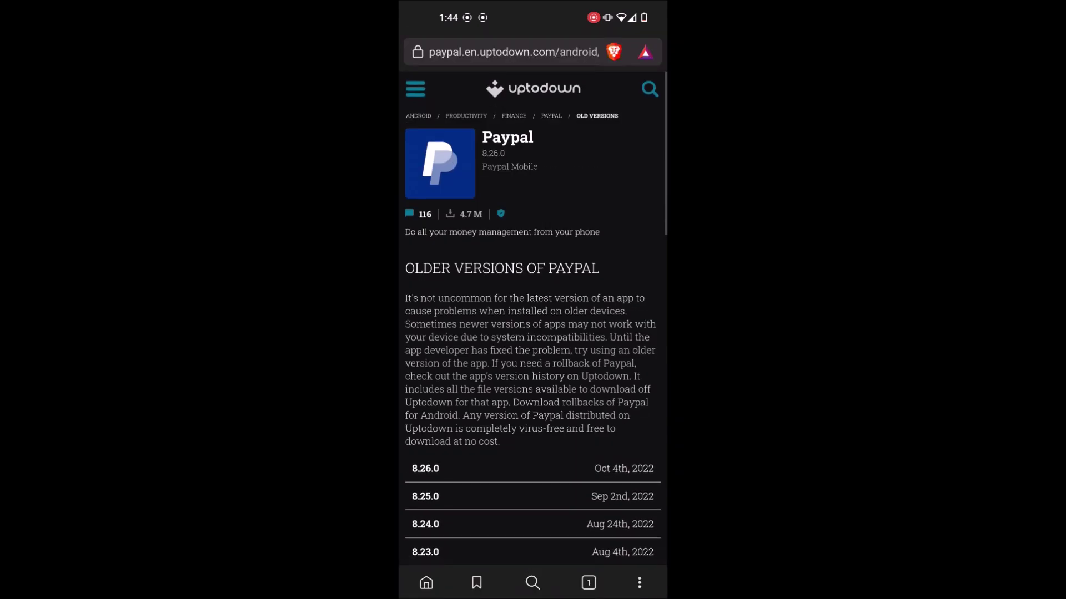
Leave the PayPal versions page in the browser and return to the phone's home screen
{"action": "left_click_drag", "start_coordinate": [533, 594], "coordinate": [533, 444]}
{"action": "left_click", "coordinate": [551, 305]}
{"action": "left_click_drag", "start_coordinate": [533, 594], "coordinate": [532, 444]}
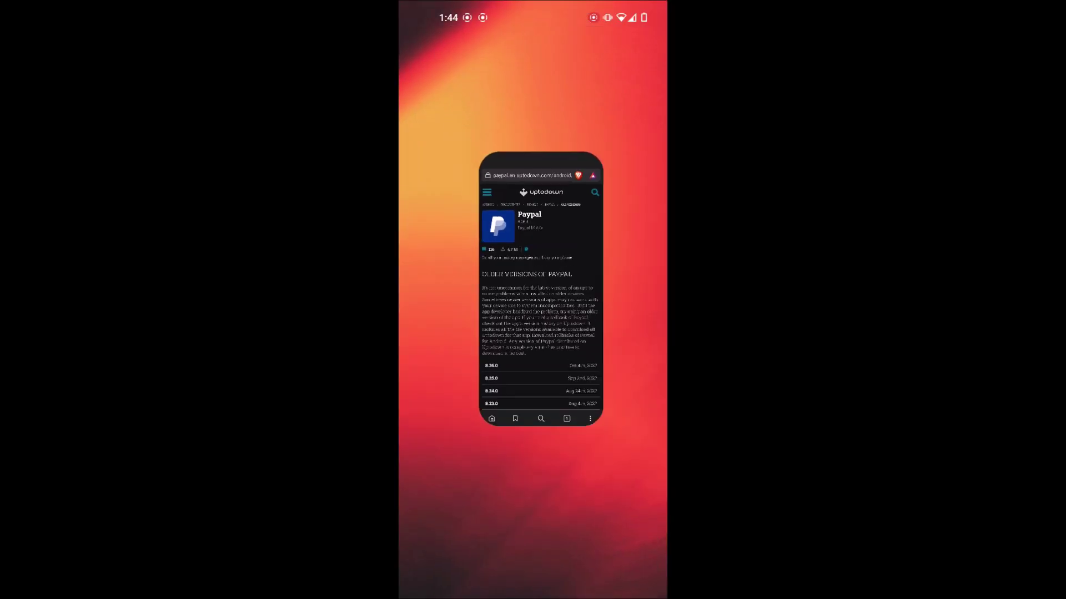
{"action": "mouse_move", "coordinate": [533, 500]}
{"action": "left_mouse_down"}
{"action": "mouse_move", "coordinate": [532, 222]}
{"action": "mouse_move", "coordinate": [533, 500]}
{"action": "left_mouse_up"}
{"action": "scroll", "coordinate": [533, 333], "scroll_direction": "down", "scroll_amount": 5}
{"action": "scroll", "coordinate": [533, 333], "scroll_direction": "up", "scroll_amount": 4}
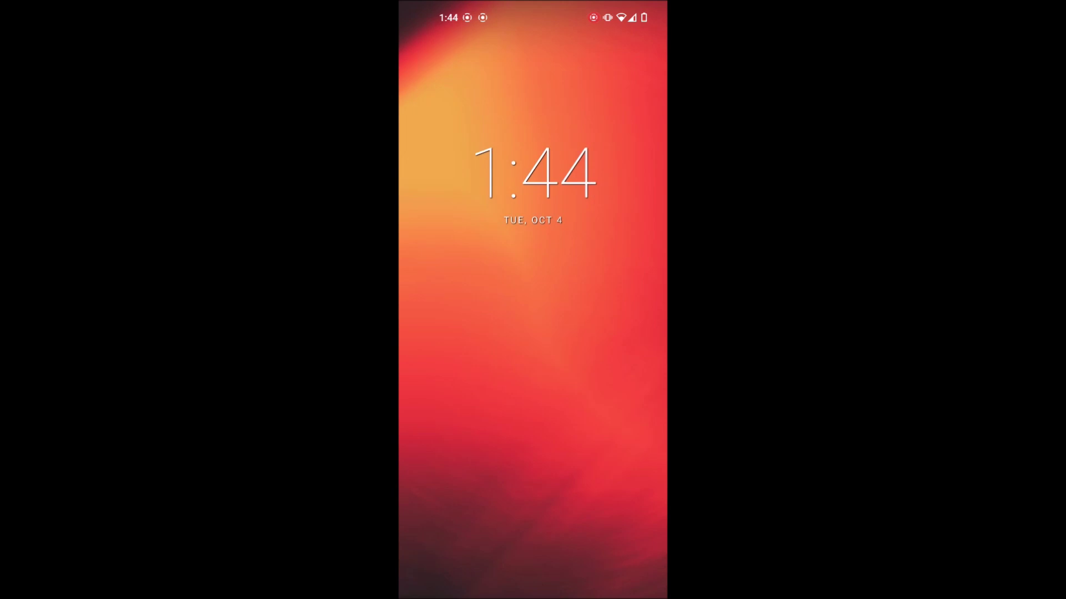
View the phone's power options and its extended restart options, and dismiss both without restarting
{"action": "key", "text": "XF86PowerOff"}
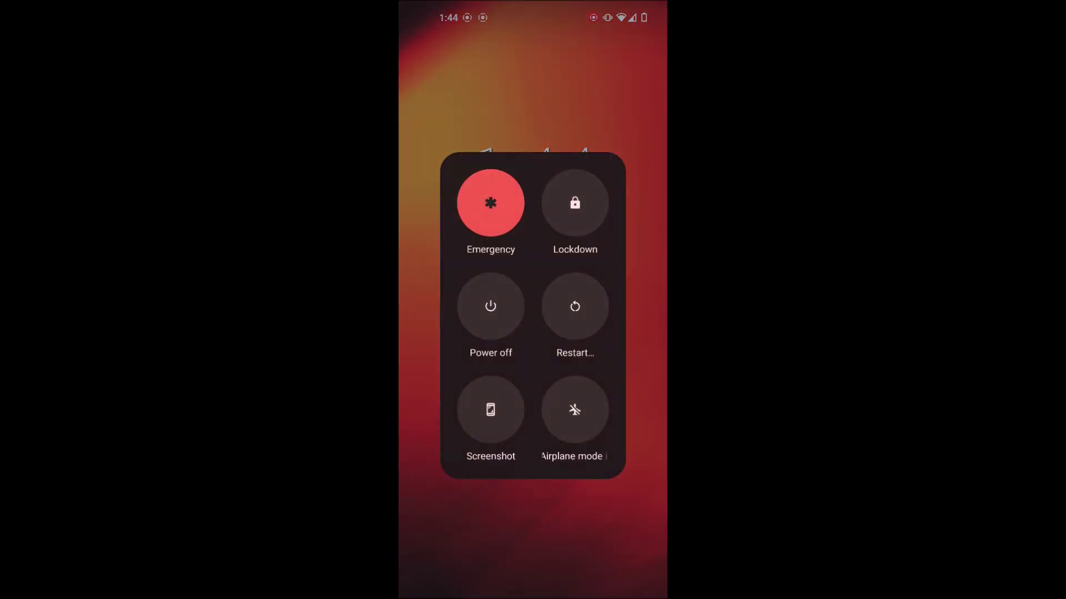
{"action": "left_click", "coordinate": [574, 306]}
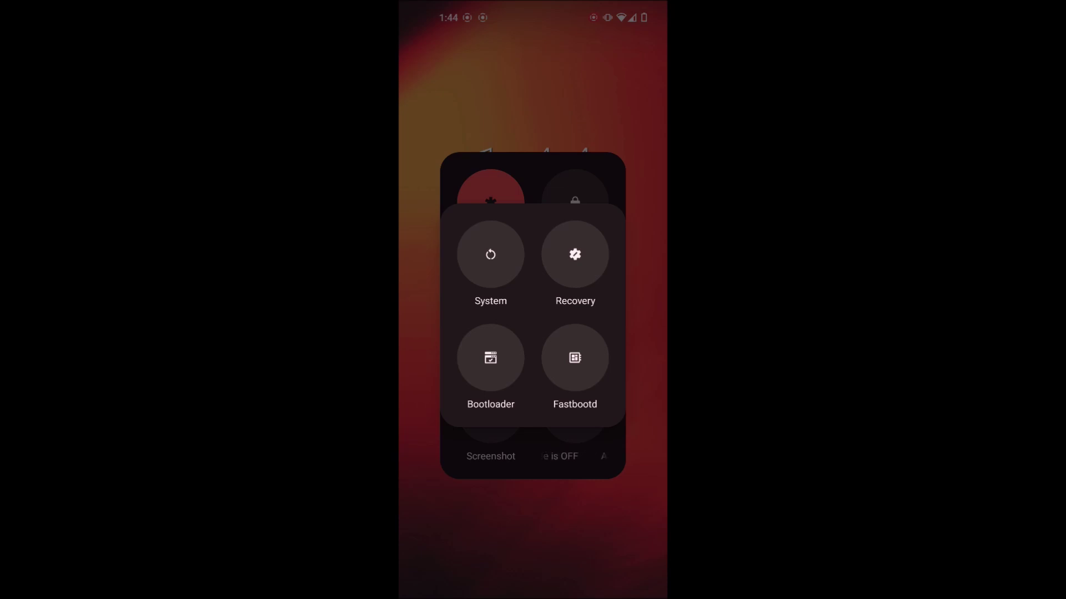
{"action": "key", "text": "Escape"}
{"action": "key", "text": "Escape"}
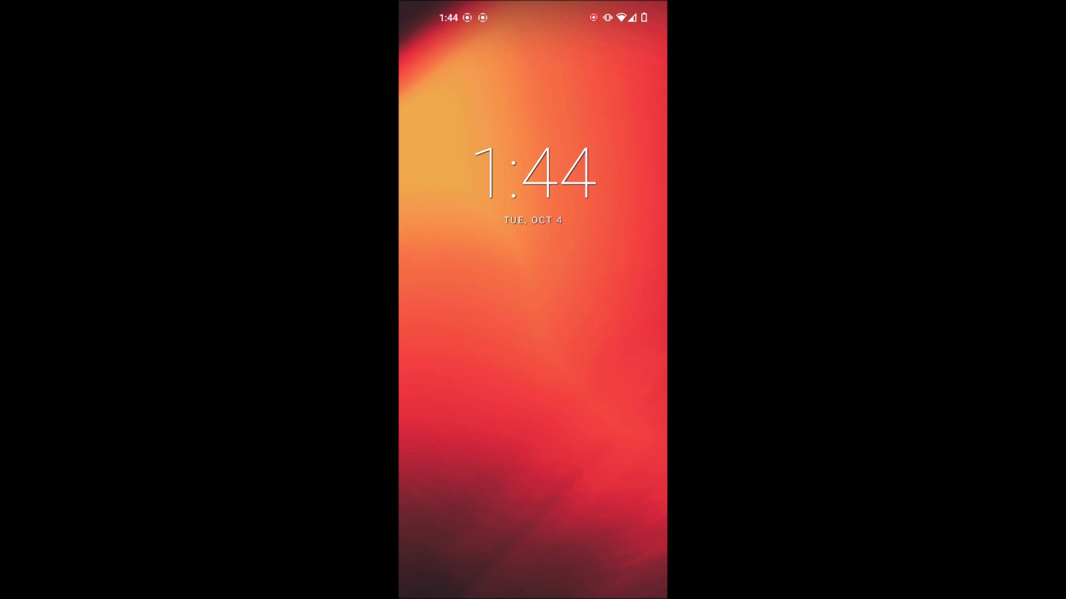
{"action": "key", "text": "alt+n"}
{"action": "key", "text": "Escape"}
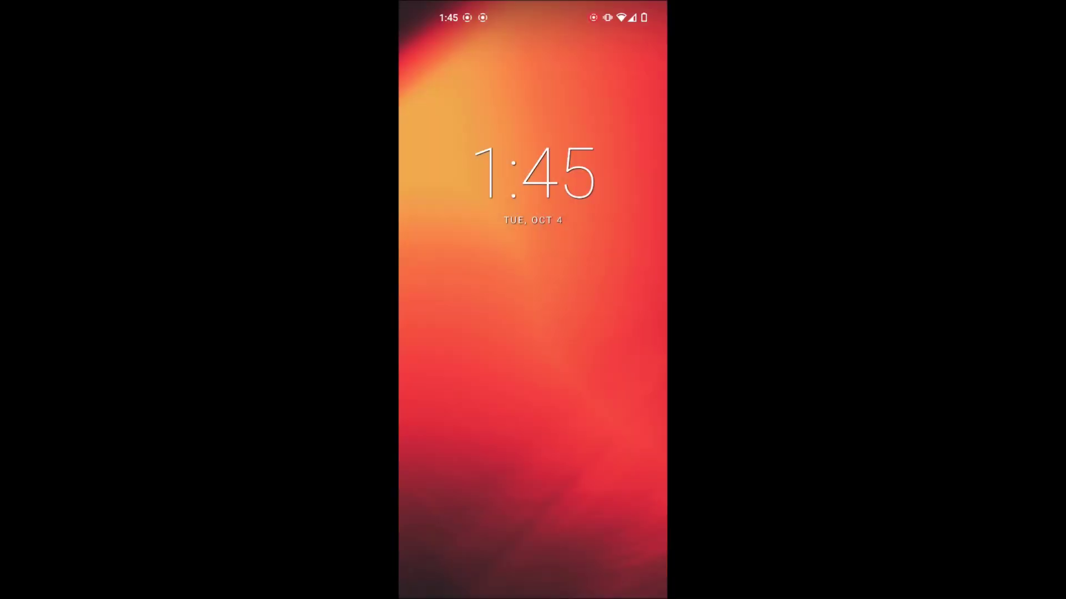